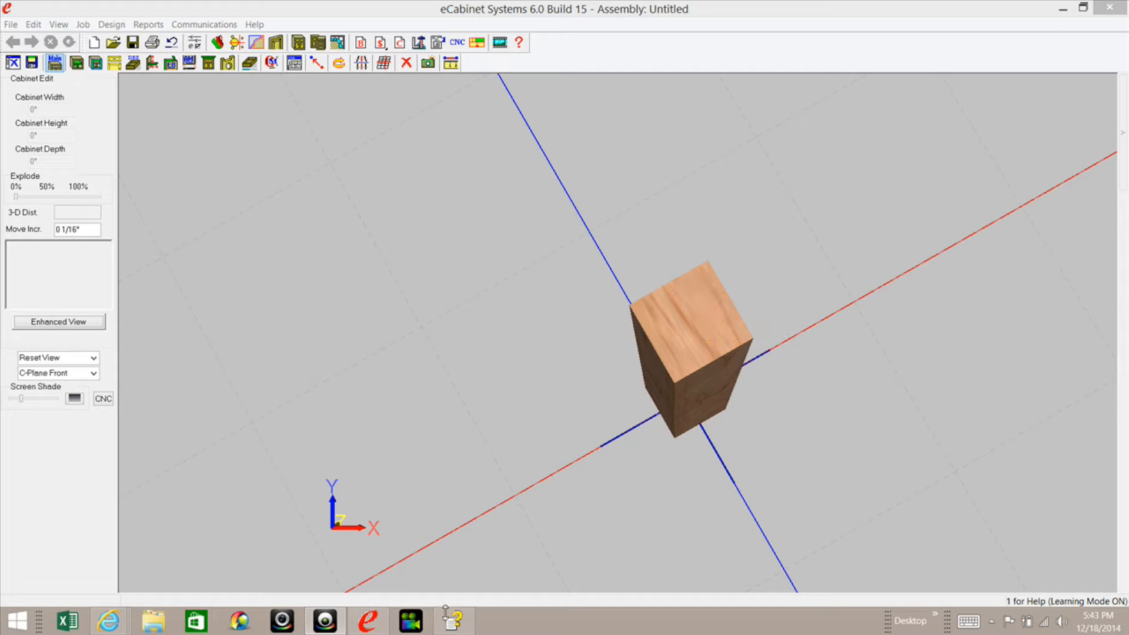
# Step: Review the help topic "Creating a Radius Corner Cabinet", enlarging its window to read more, and return to the assembly
pyautogui.click(456, 623)
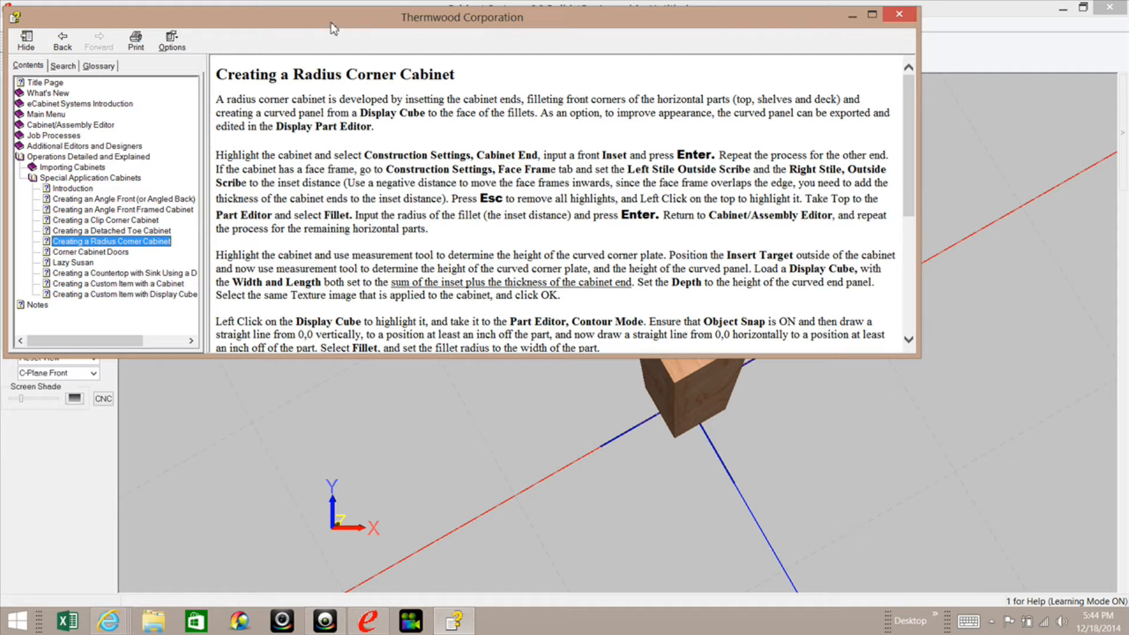
pyautogui.moveTo(316, 29); pyautogui.dragTo(417, 59)
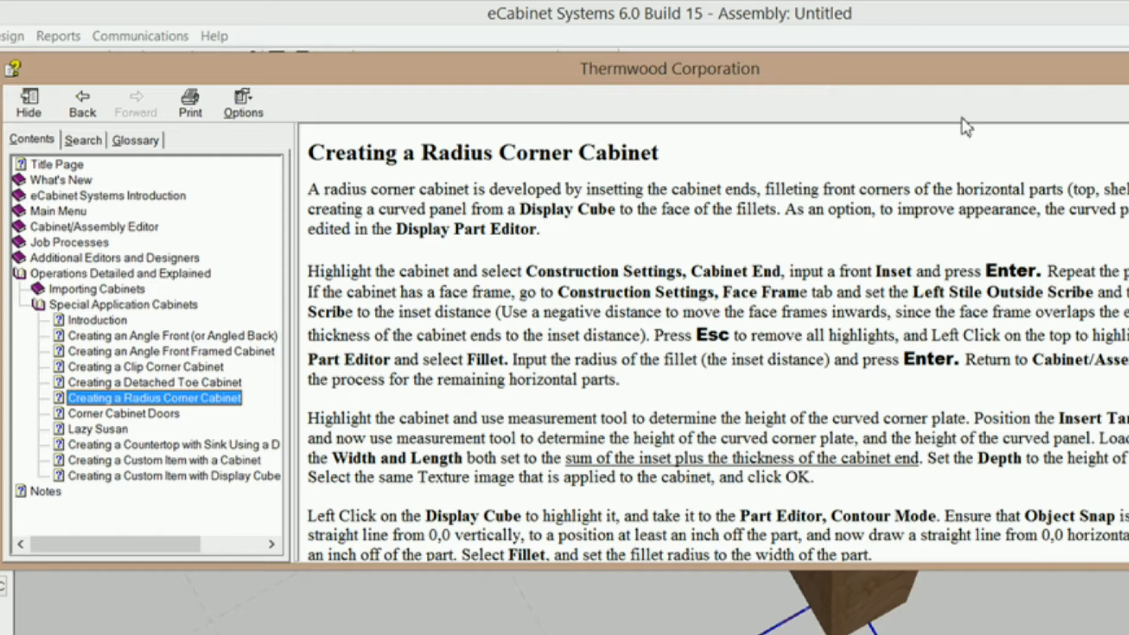
pyautogui.moveTo(809, 568); pyautogui.dragTo(833, 628)
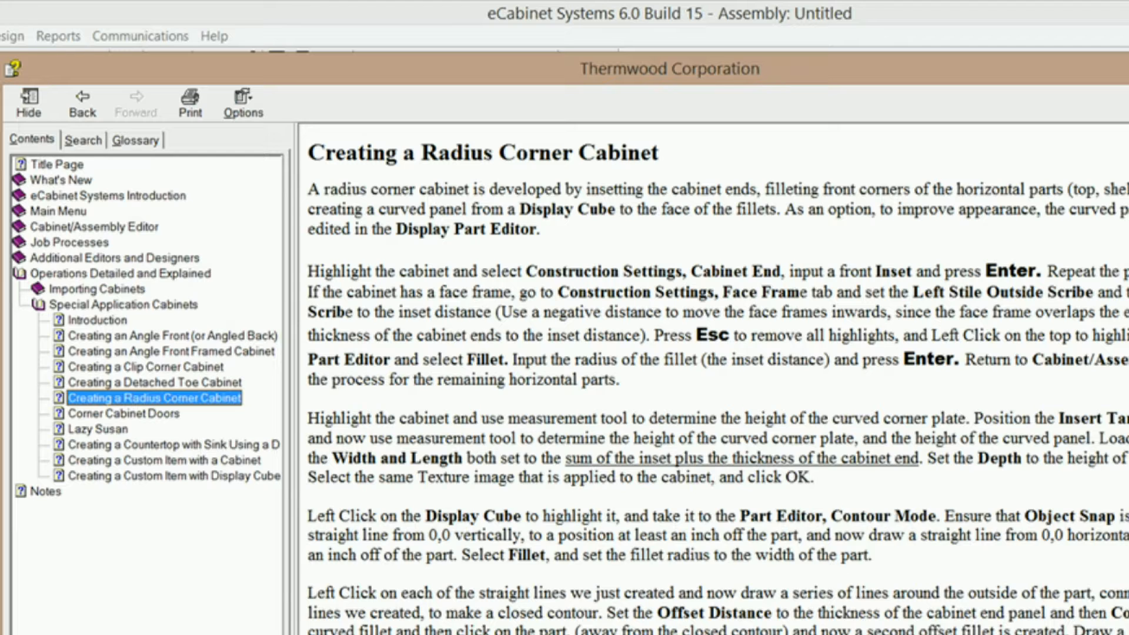
pyautogui.click(948, 43)
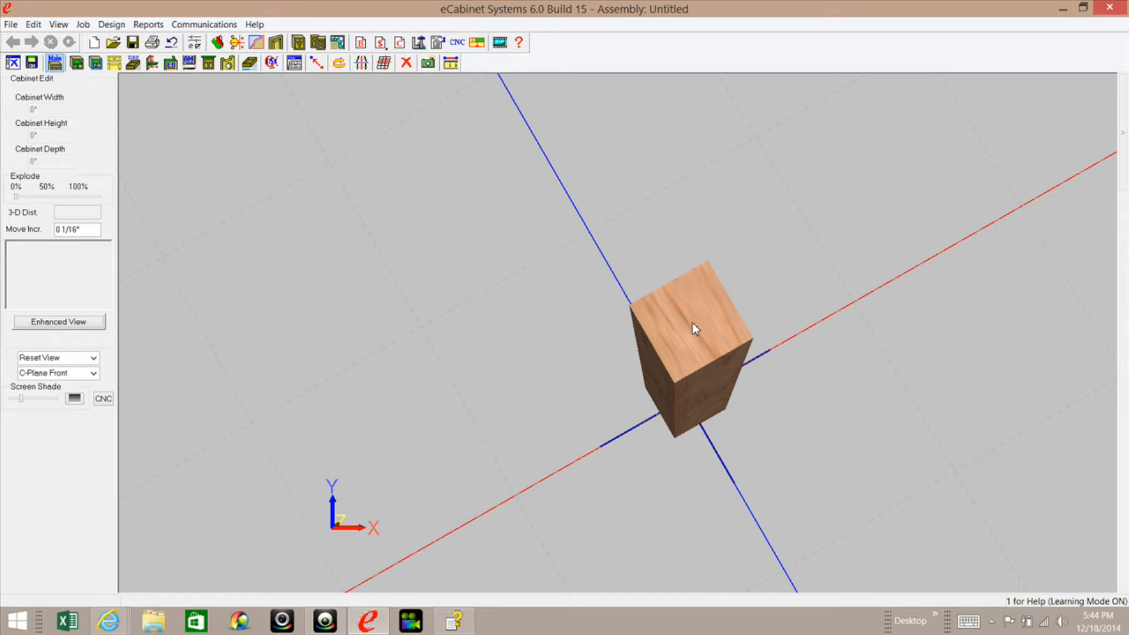
# Step: Take the display cube into the Part Editor, zoom in on its face and enter Contour Mode
pyautogui.click(687, 347)
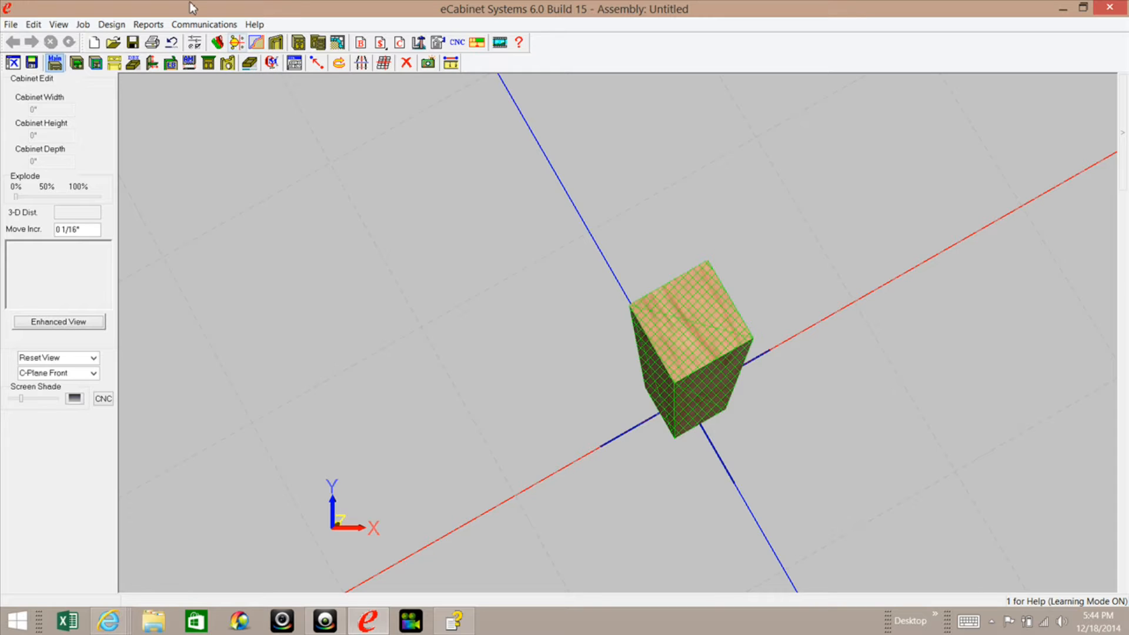
pyautogui.click(226, 62)
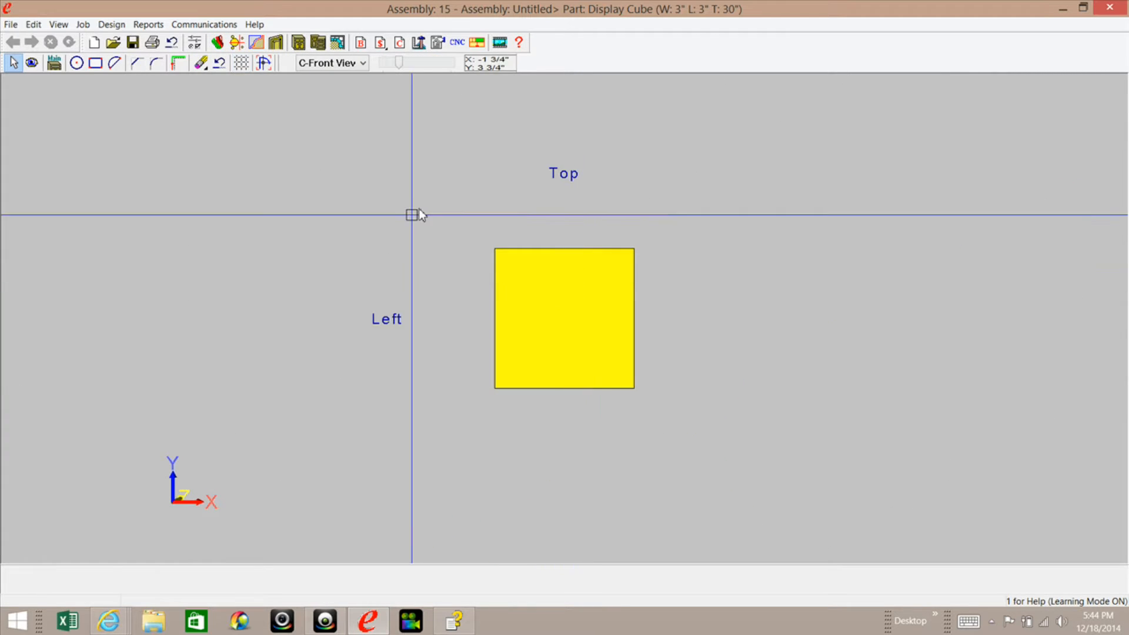
pyautogui.moveTo(467, 218); pyautogui.dragTo(679, 419)
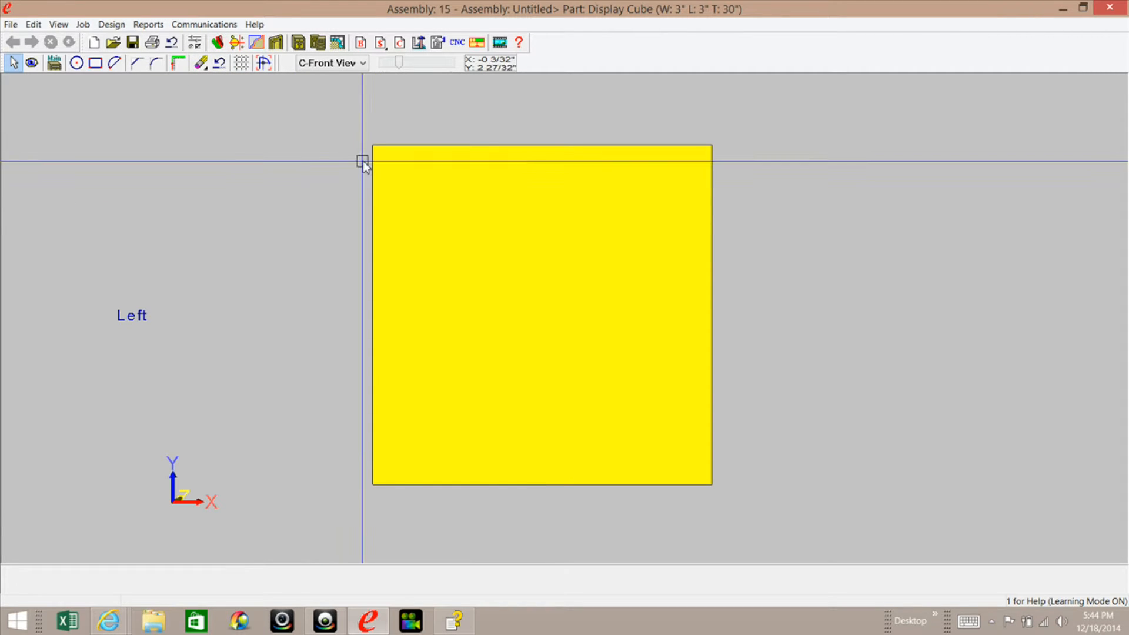
pyautogui.click(266, 63)
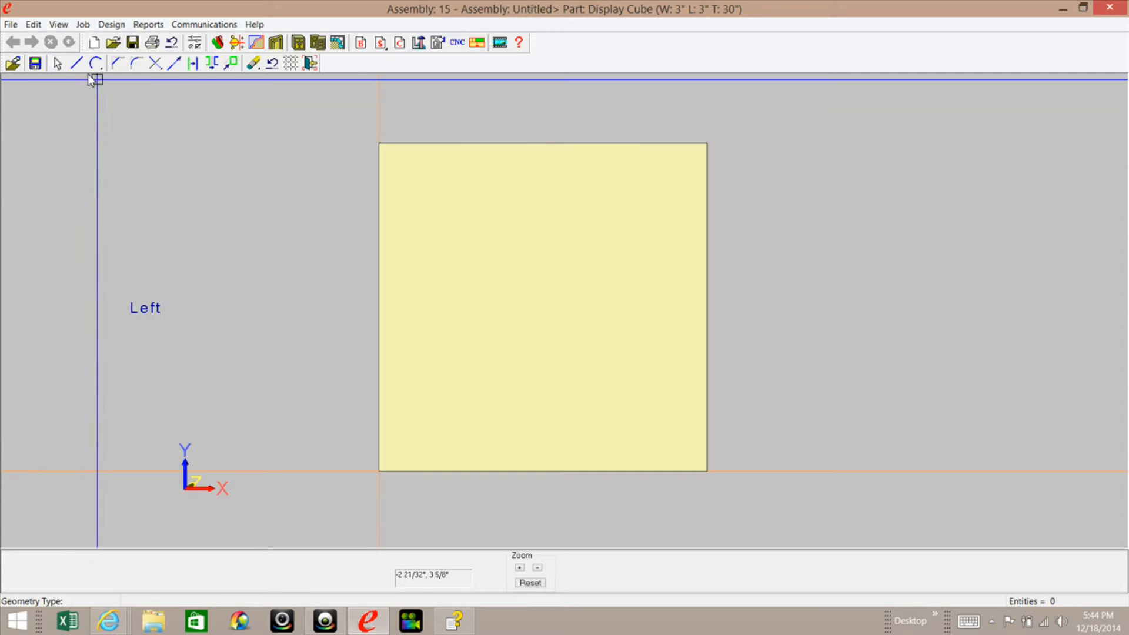
# Step: Turn on Snap and draw two 3" lines from 0,0, one vertical to 0,3 and one horizontal to 3,0
pyautogui.rightClick(162, 141)
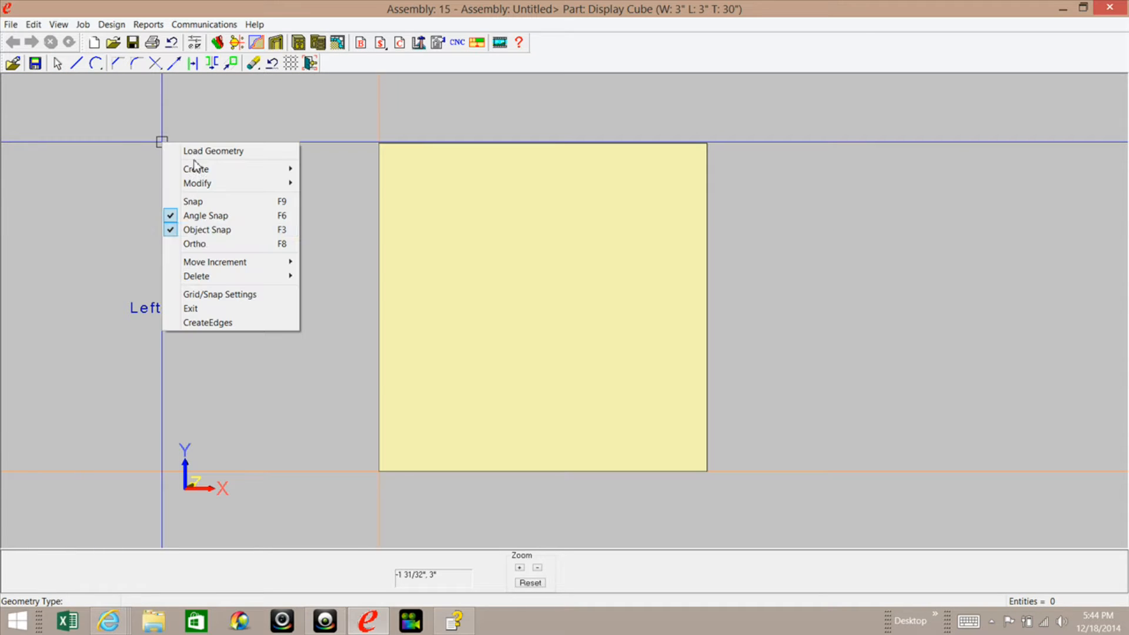
pyautogui.click(189, 204)
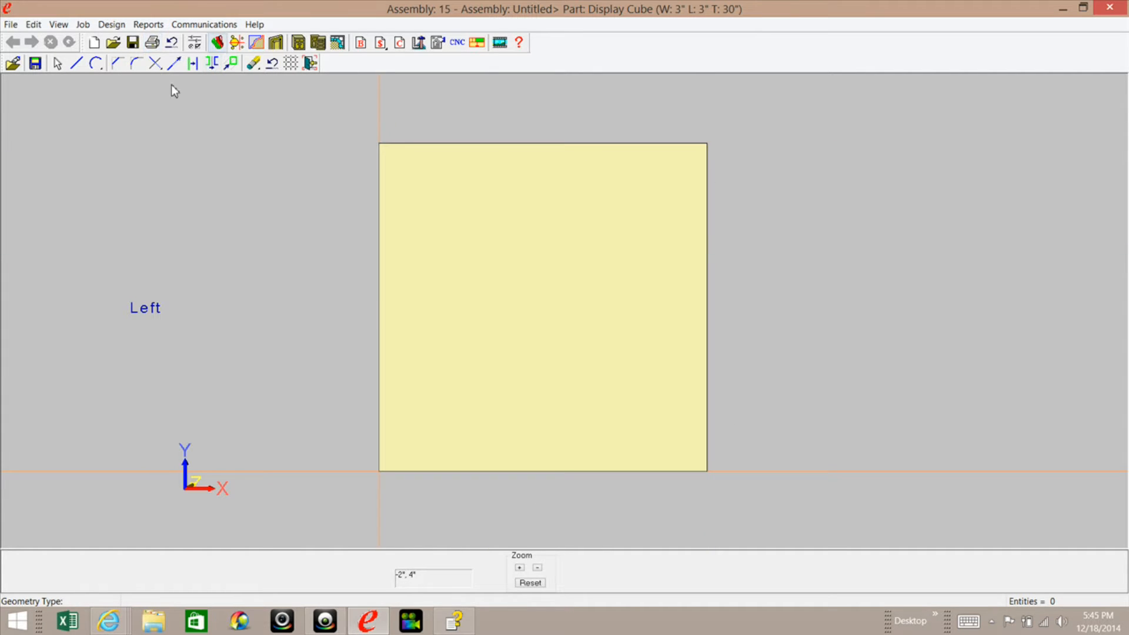
pyautogui.click(76, 62)
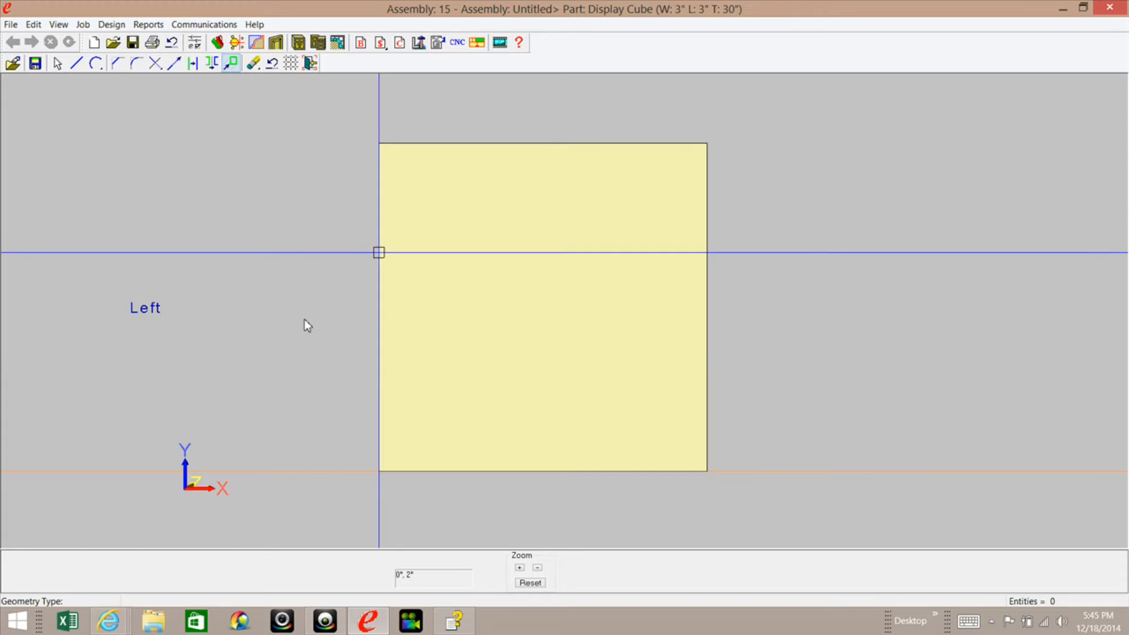
pyautogui.click(77, 63)
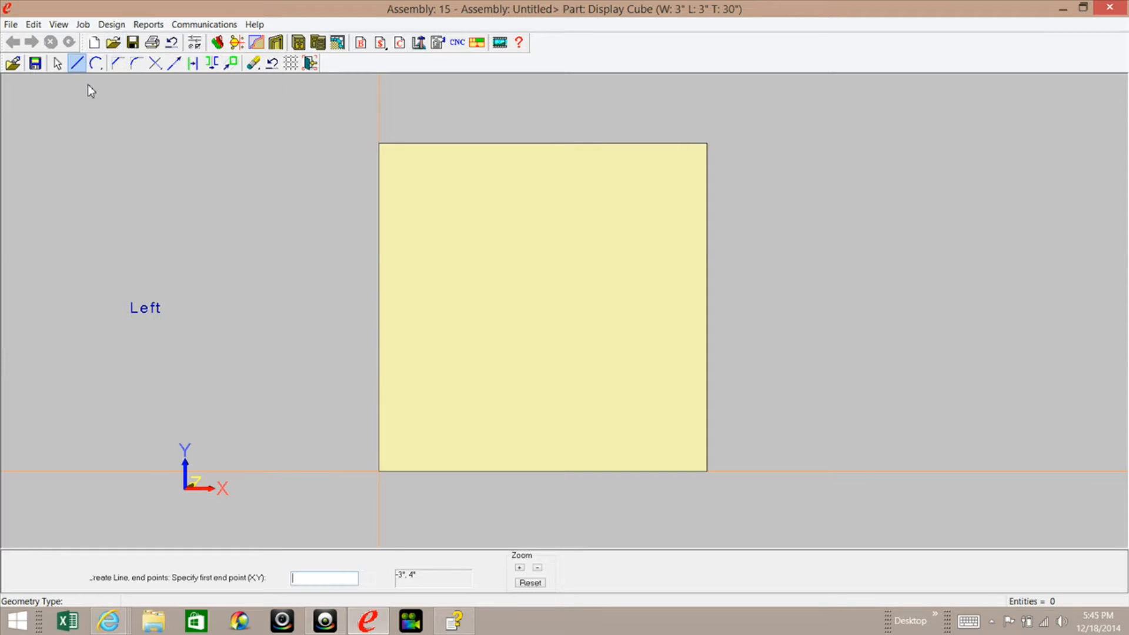
pyautogui.click(400, 463)
pyautogui.click(395, 195)
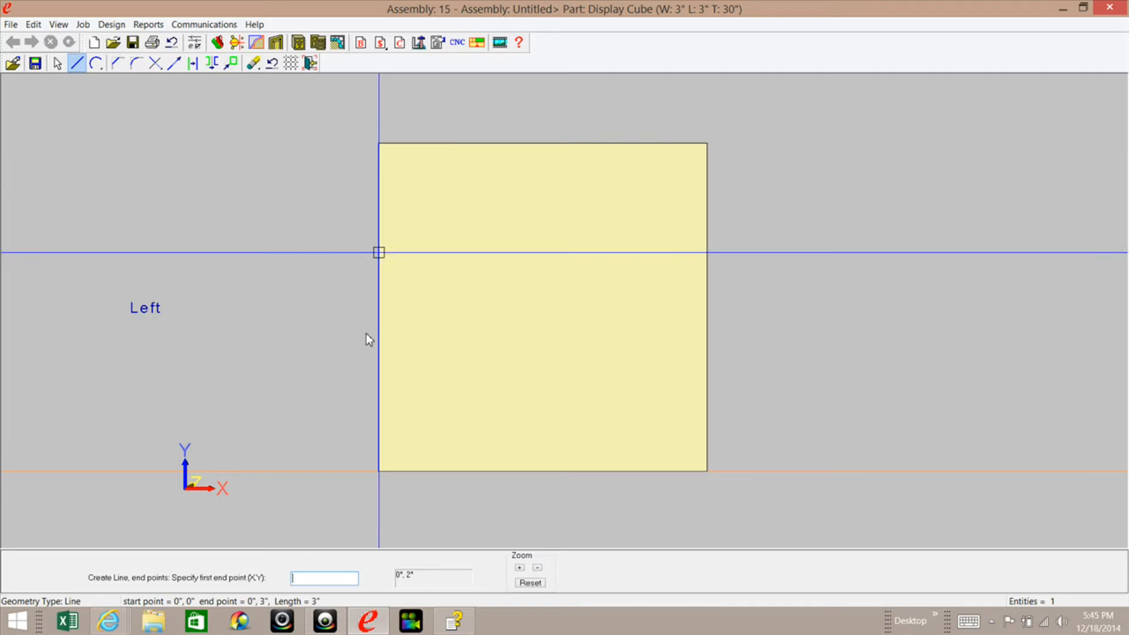
pyautogui.click(711, 476)
# Step: Turn off Snap and fillet the vertical and horizontal lines with a 3" radius
pyautogui.rightClick(139, 181)
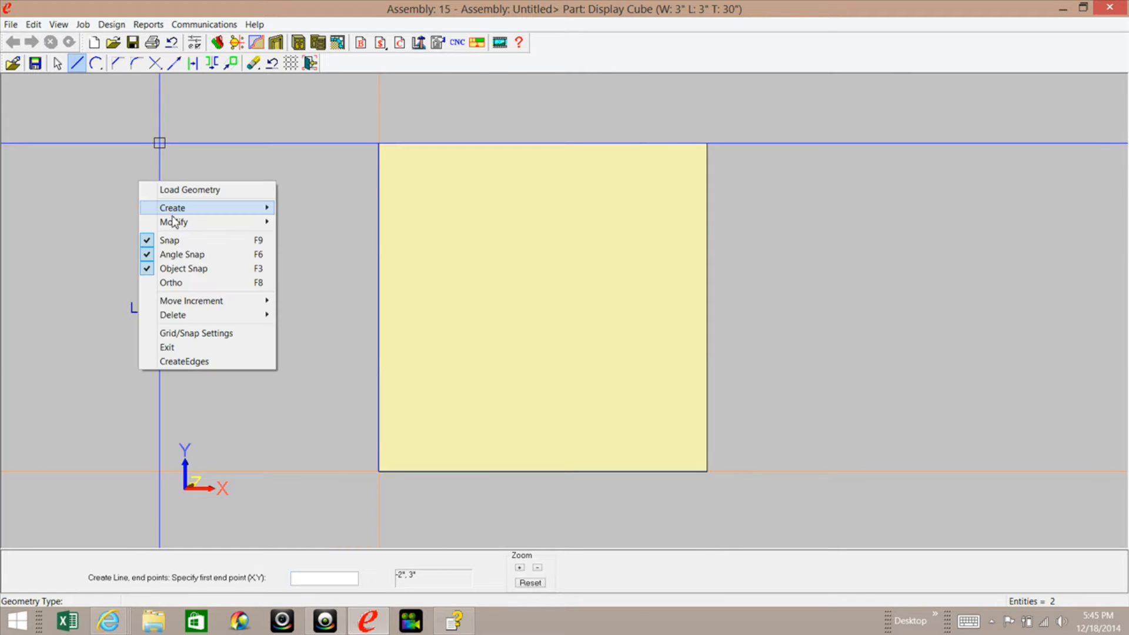
pyautogui.click(170, 240)
pyautogui.click(139, 63)
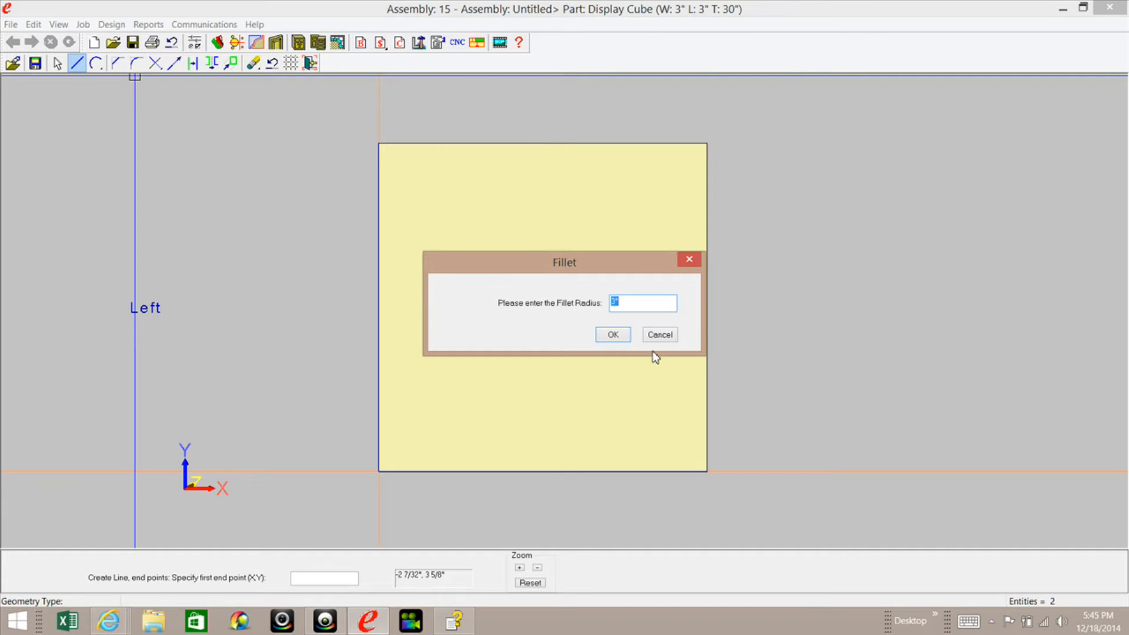
pyautogui.click(612, 335)
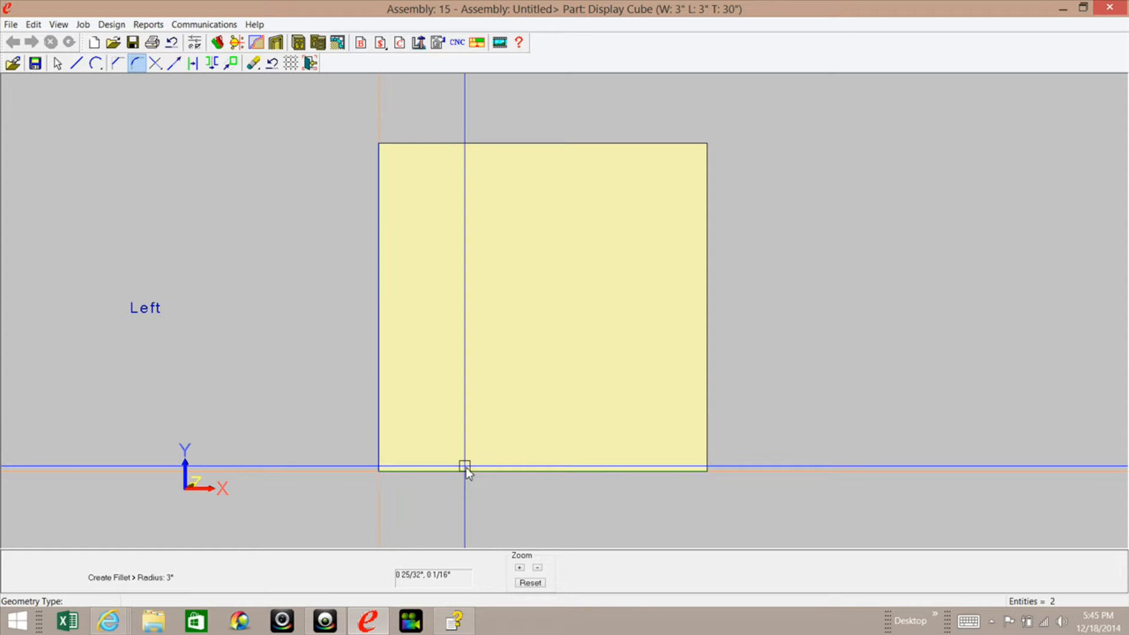
pyautogui.click(380, 367)
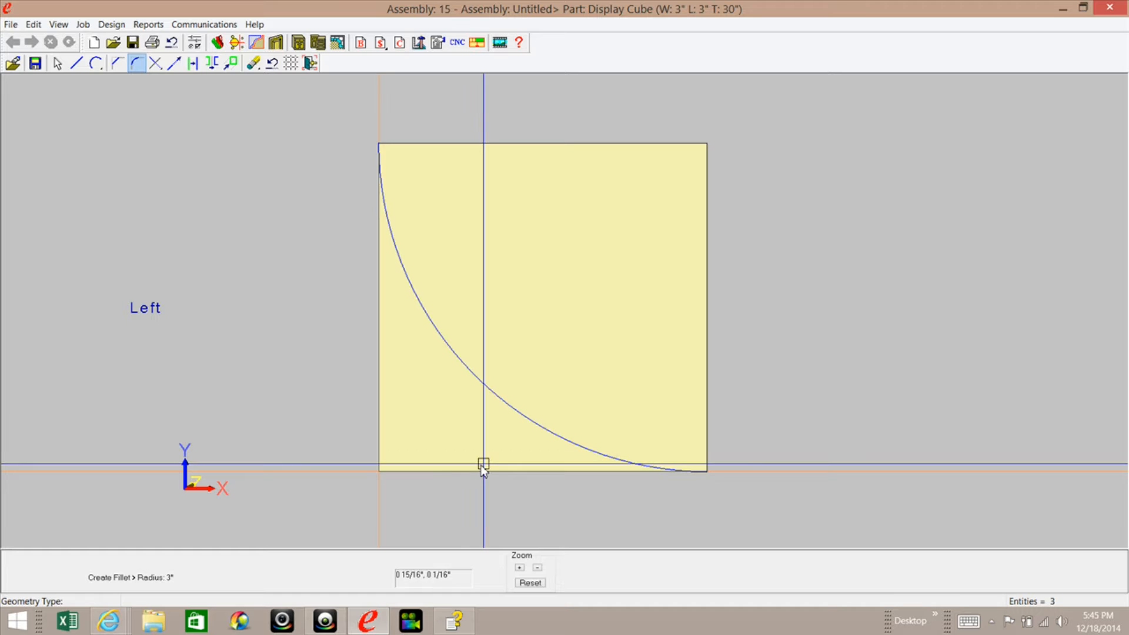
# Step: Offset a copy of the fillet arc 3/4" towards the inside of the curve
pyautogui.click(193, 64)
pyautogui.click(565, 352)
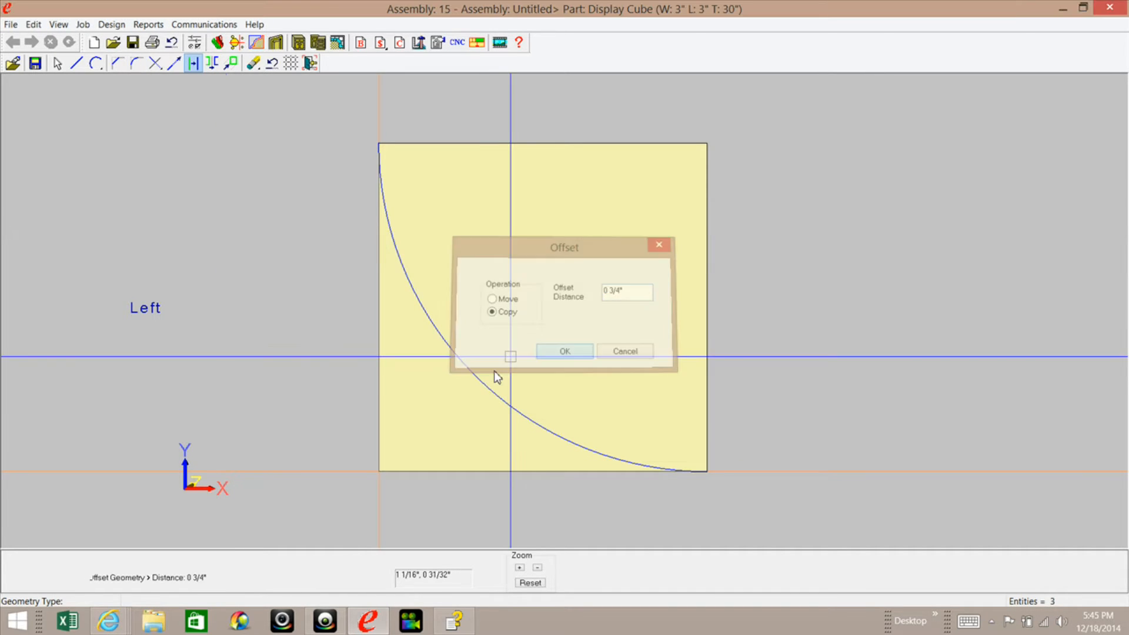
pyautogui.click(513, 358)
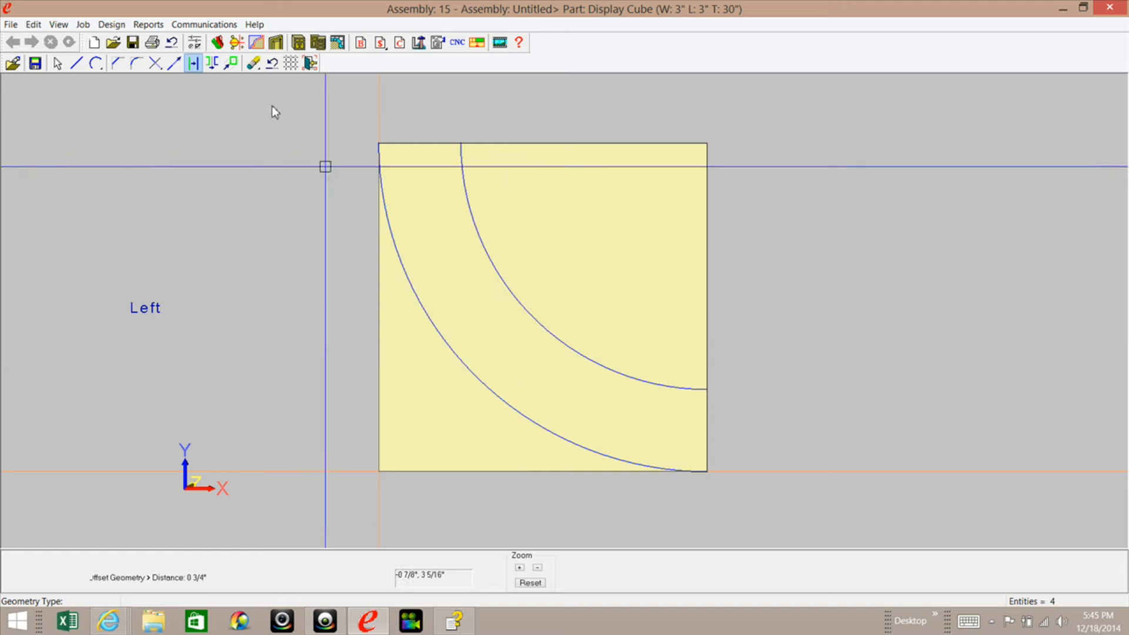
# Step: Draw lines from both ends of the inner arc along the part's top and right edges, crossing just beyond the upper-right corner
pyautogui.click(76, 64)
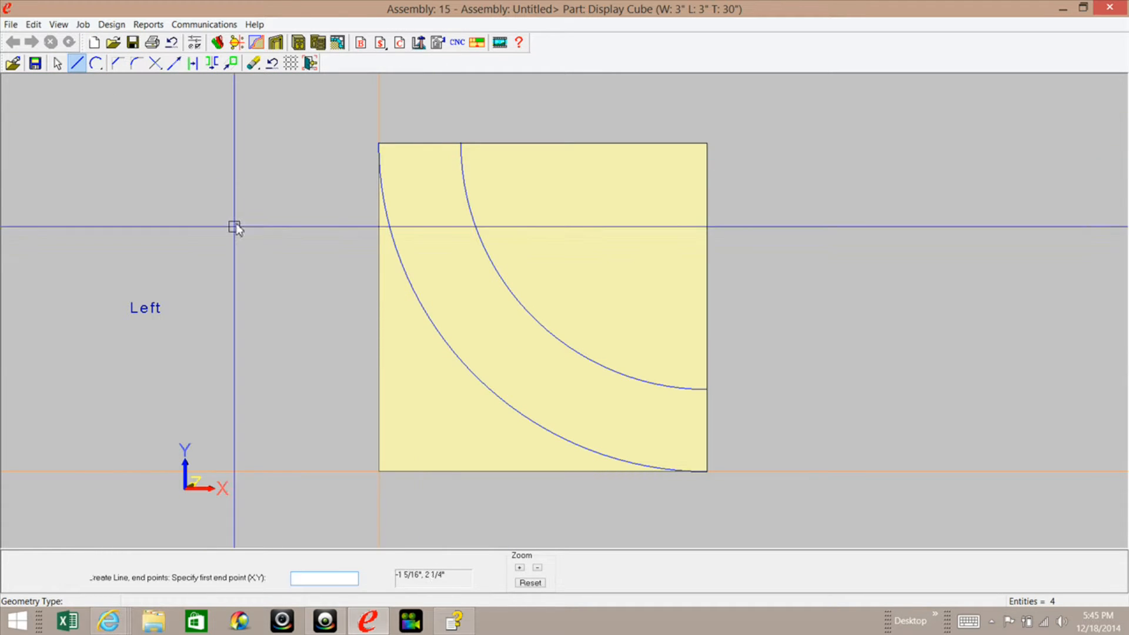
pyautogui.rightClick(237, 204)
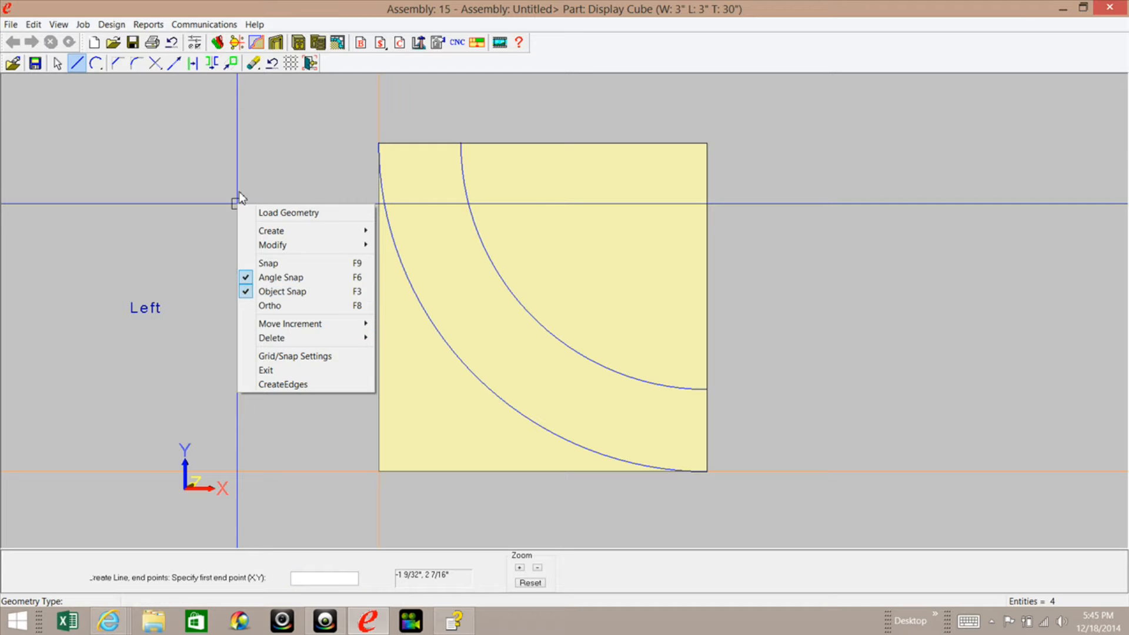
pyautogui.click(86, 66)
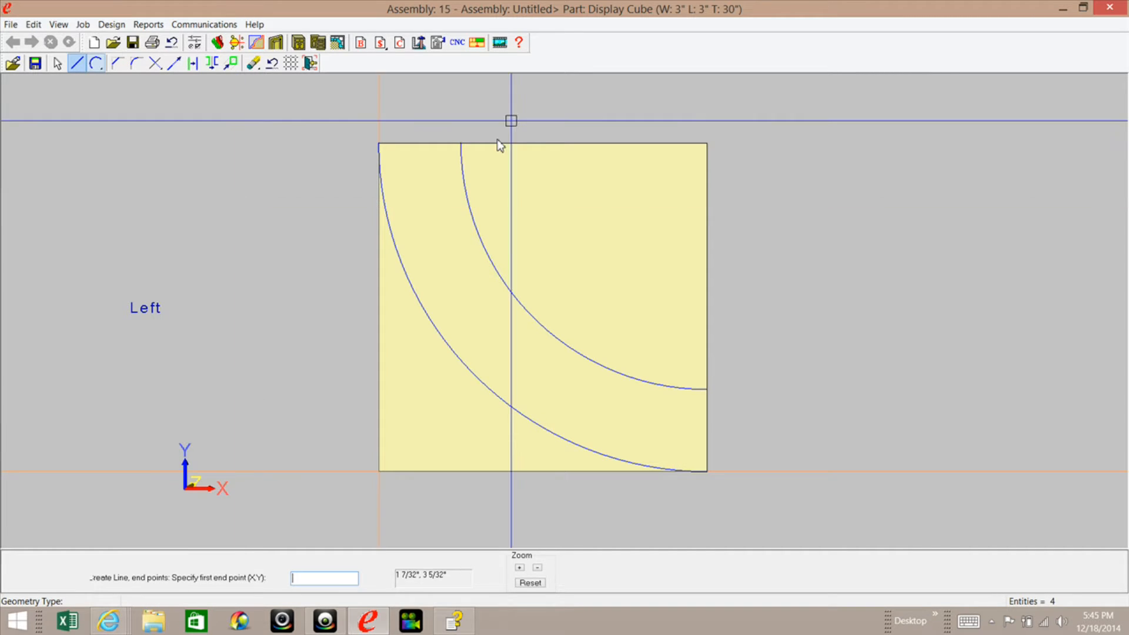
pyautogui.click(461, 143)
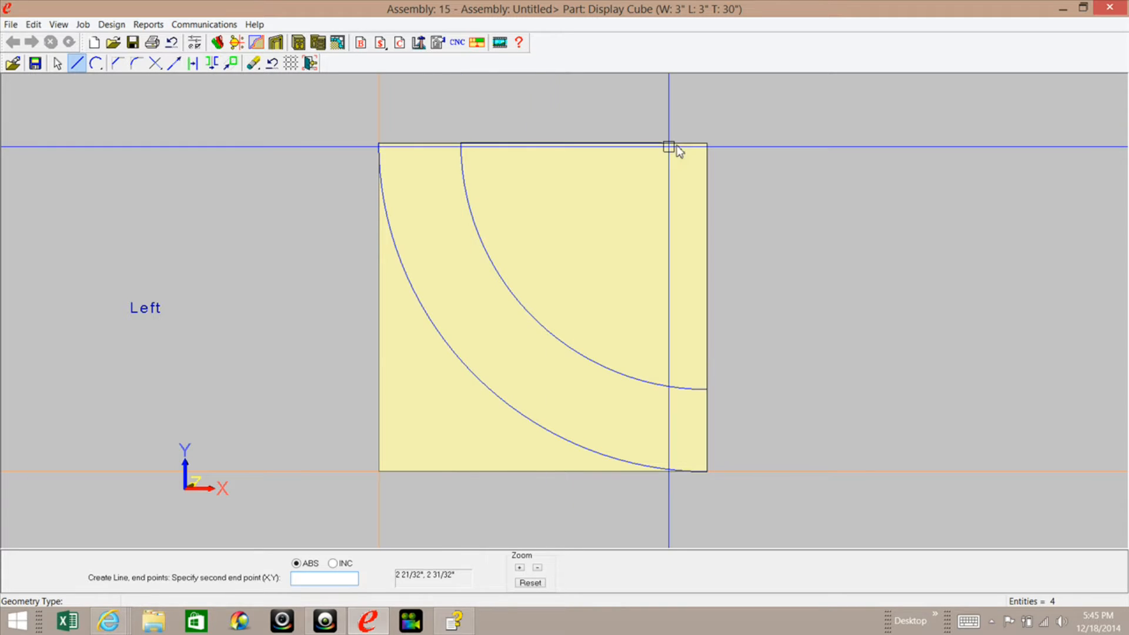
pyautogui.click(777, 144)
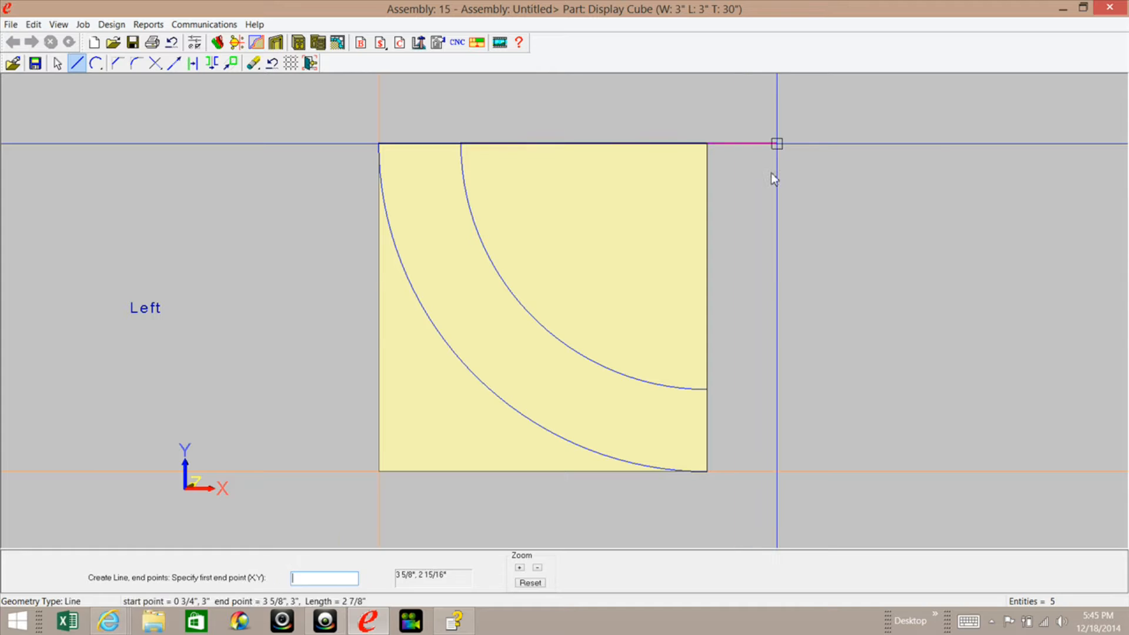
pyautogui.click(709, 391)
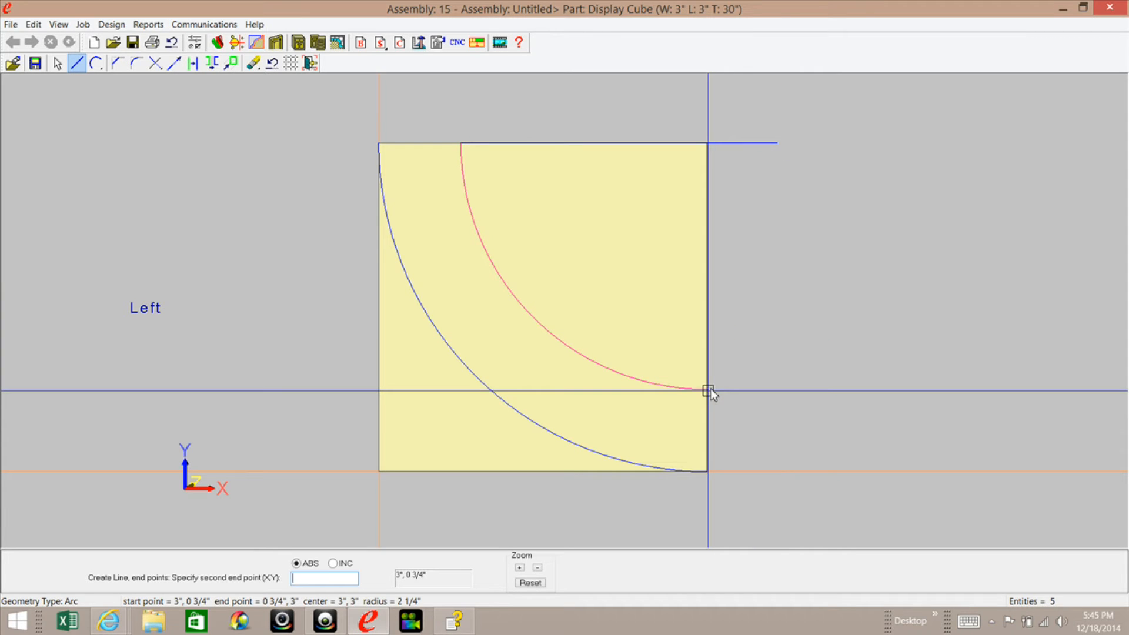
pyautogui.click(714, 128)
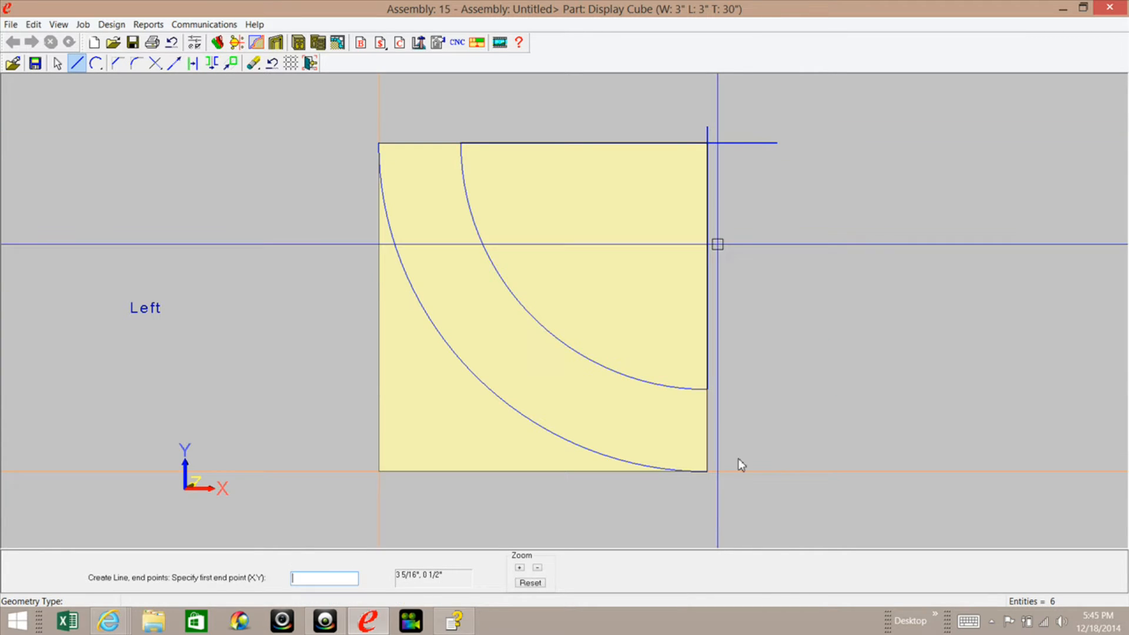
# Step: Draw lines from both ends of the outer arc along the part's bottom and left edges, crossing just beyond the lower-left corner
pyautogui.click(706, 471)
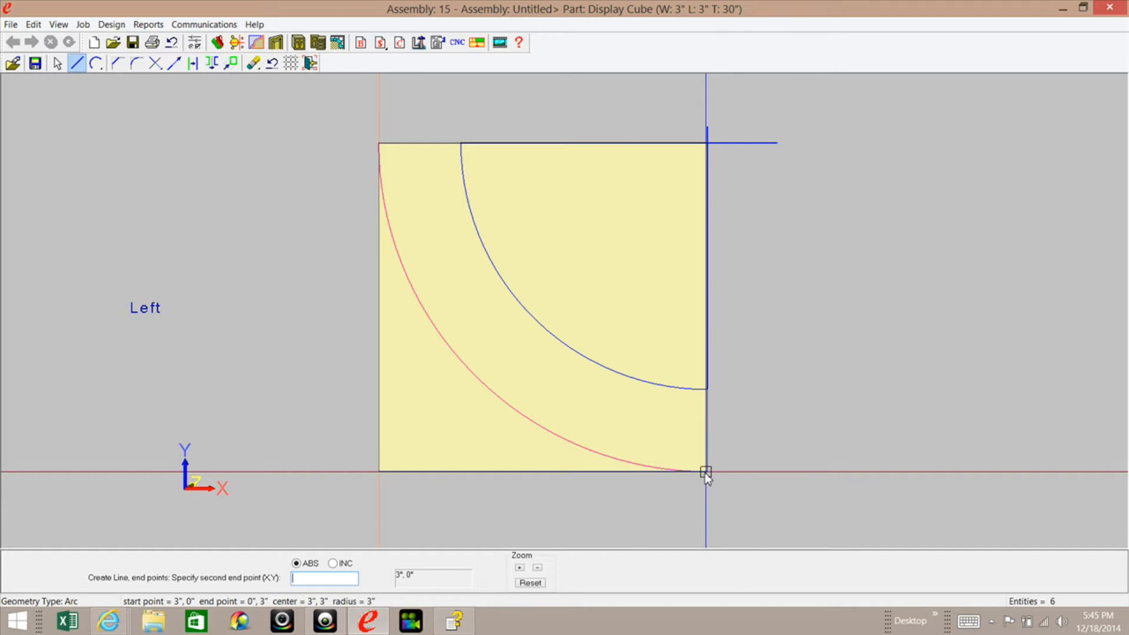
pyautogui.click(337, 471)
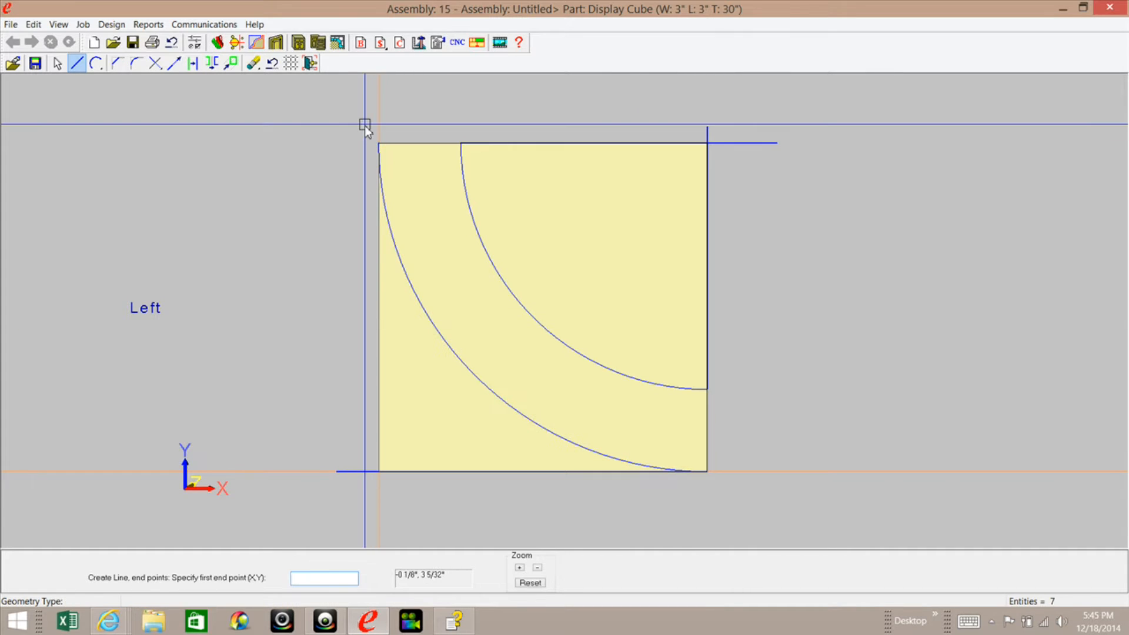
pyautogui.click(379, 143)
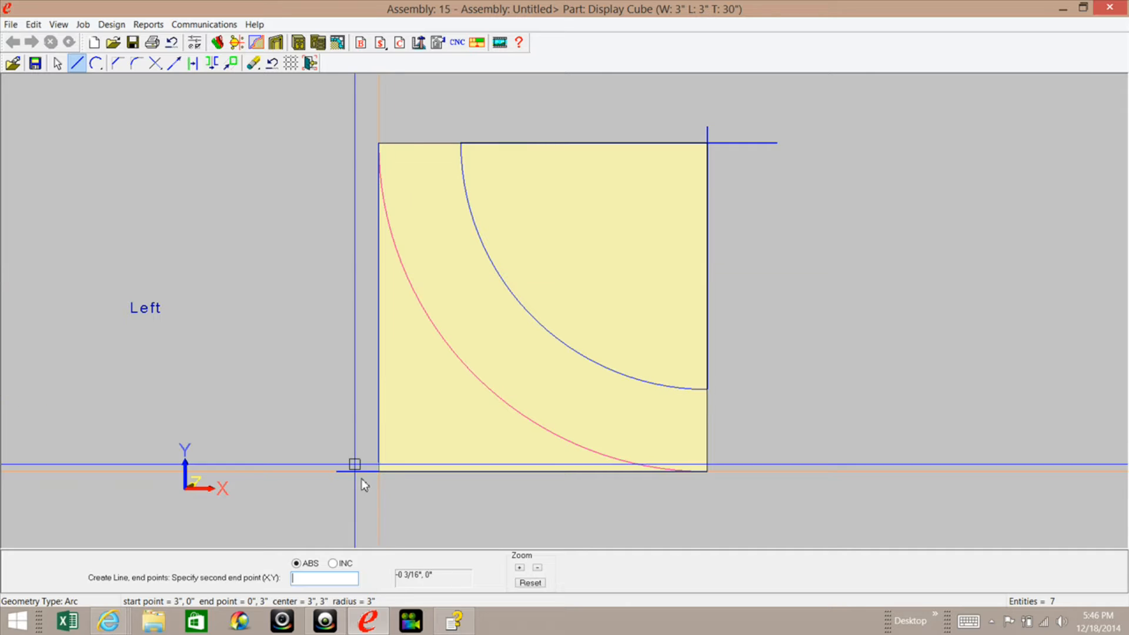
pyautogui.click(373, 505)
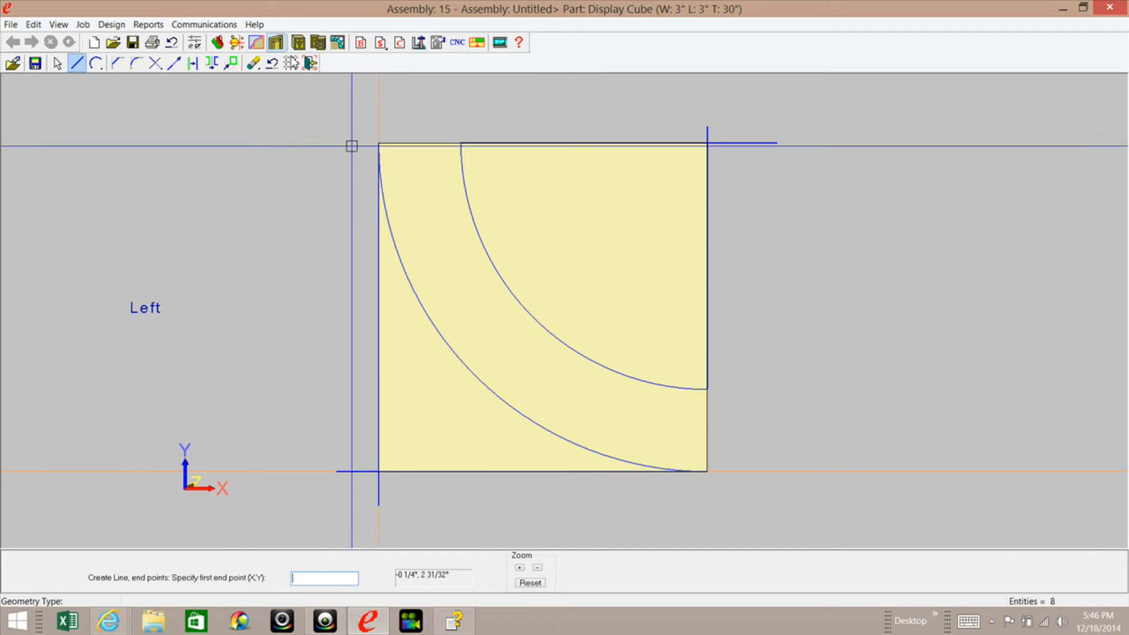
# Step: Try to trim the inner arc and the top line against each other with the Two Entities trim
pyautogui.click(155, 63)
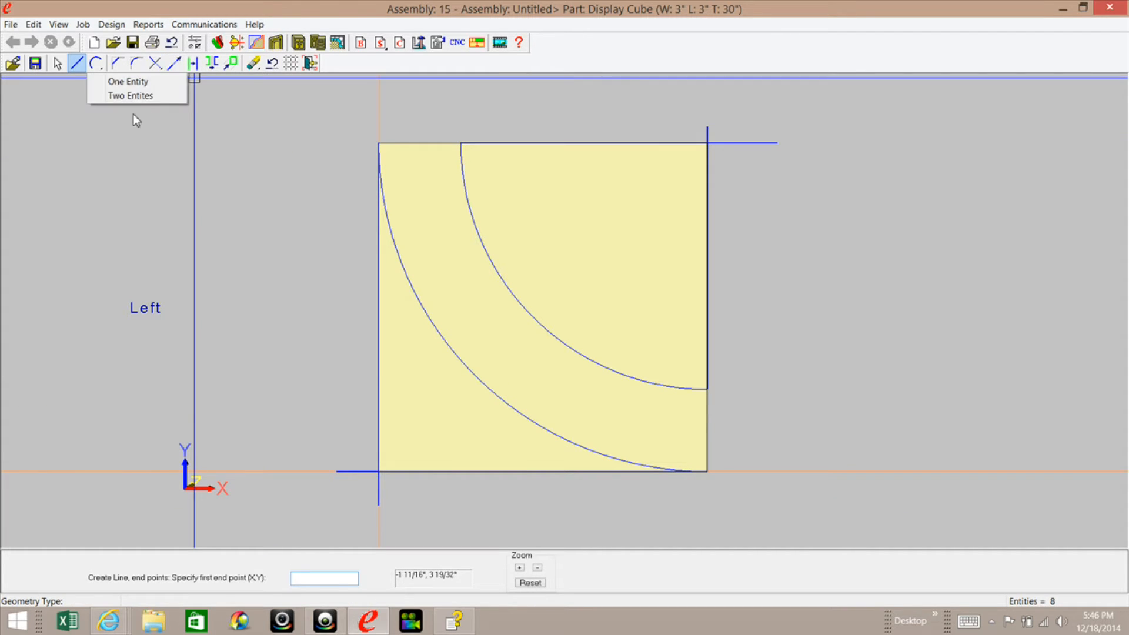
pyautogui.click(138, 93)
pyautogui.click(462, 156)
pyautogui.click(478, 147)
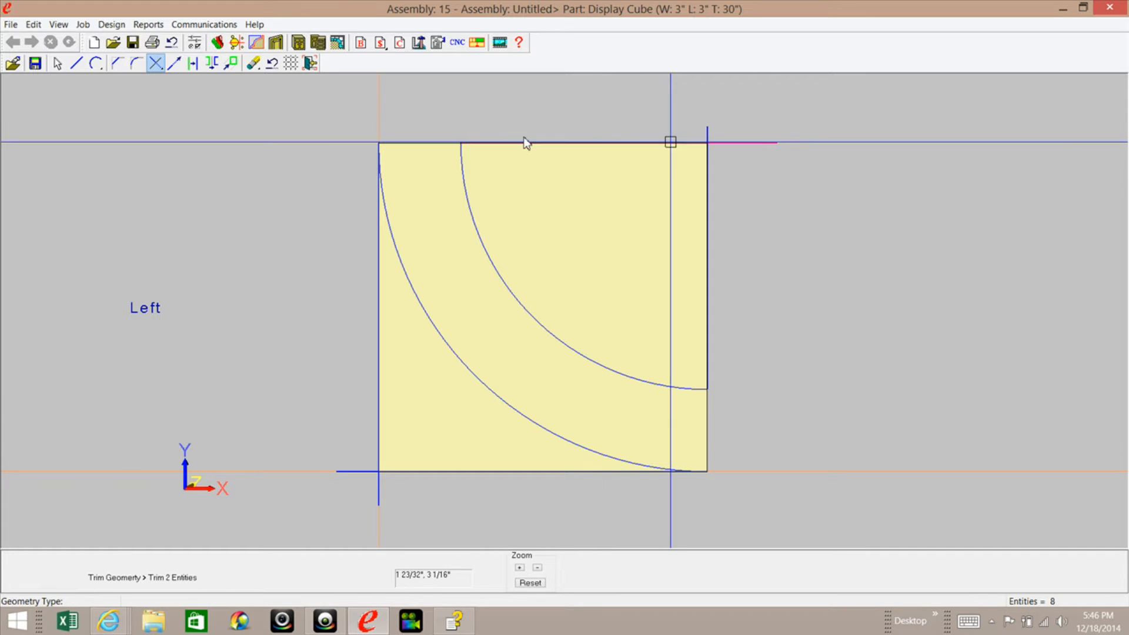
# Step: Extend the ends of both arcs and the lines meeting them by 1/4" past their intersections
pyautogui.click(176, 66)
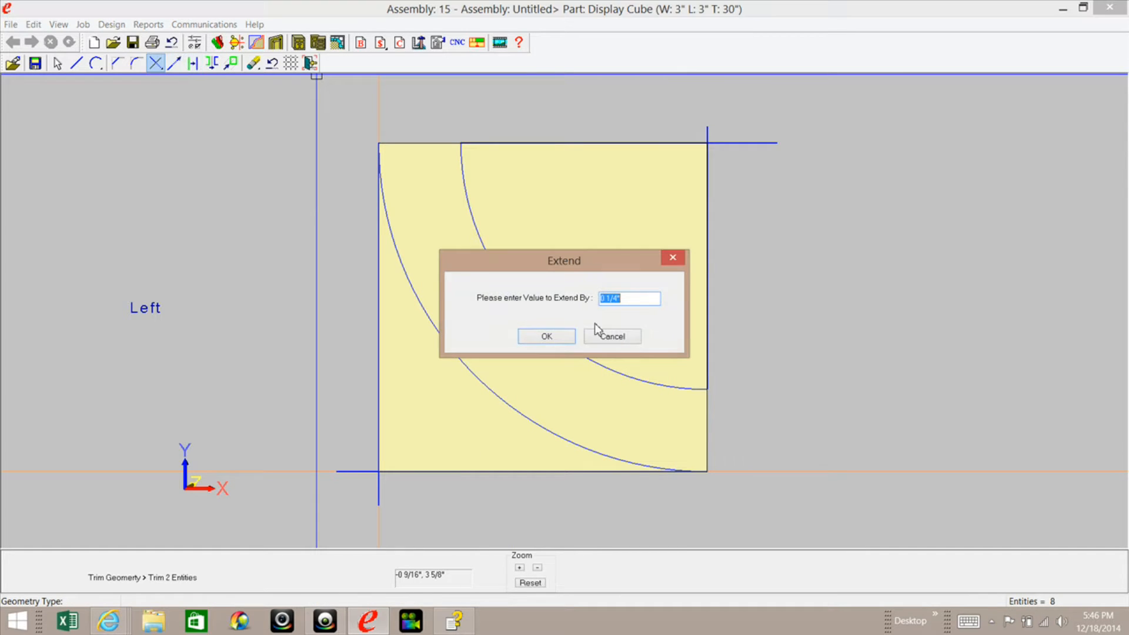
pyautogui.click(559, 337)
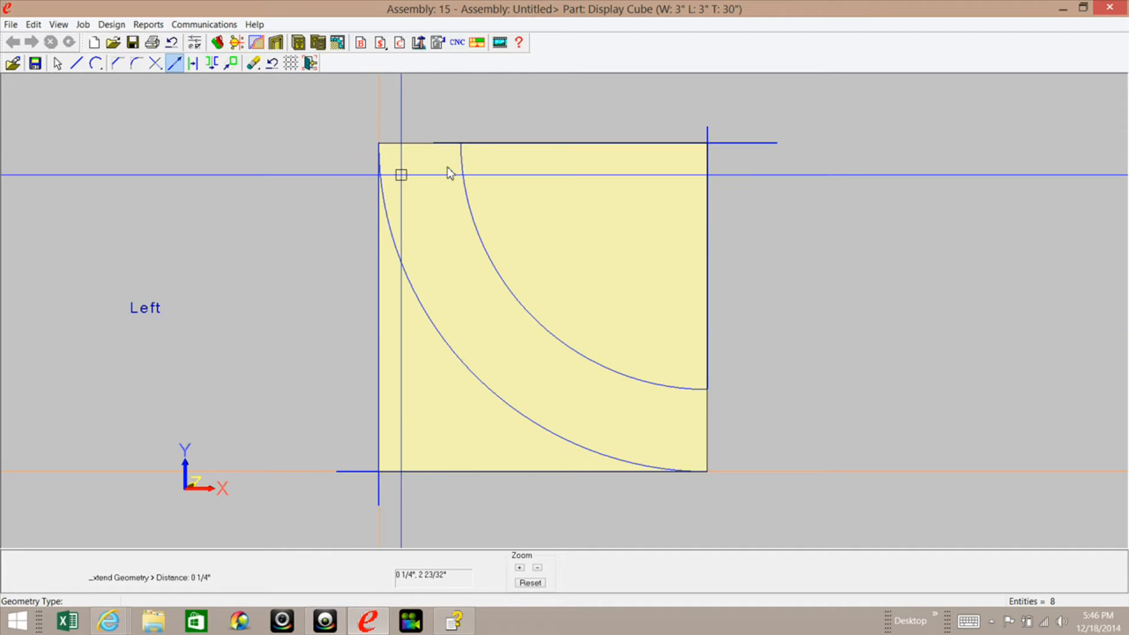
pyautogui.click(460, 151)
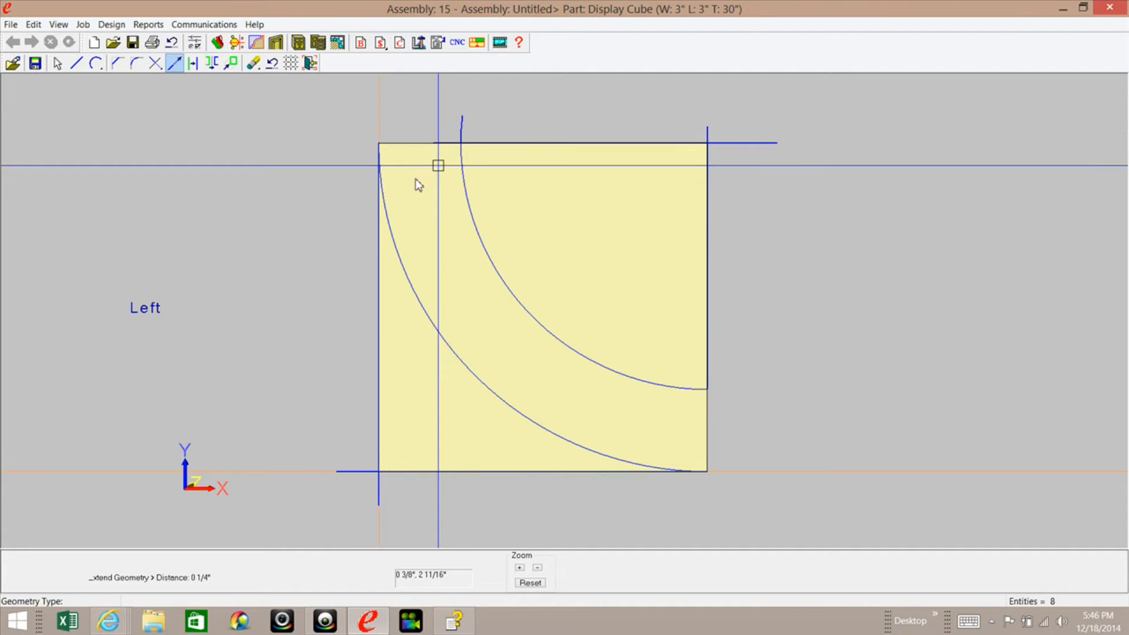
pyautogui.click(382, 191)
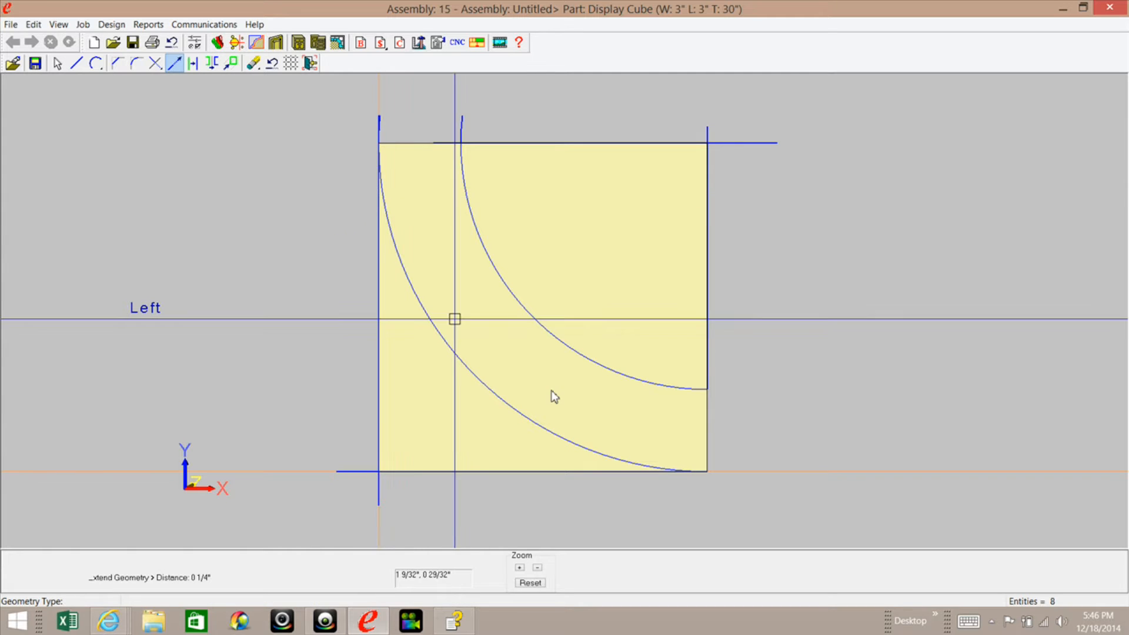
pyautogui.click(663, 468)
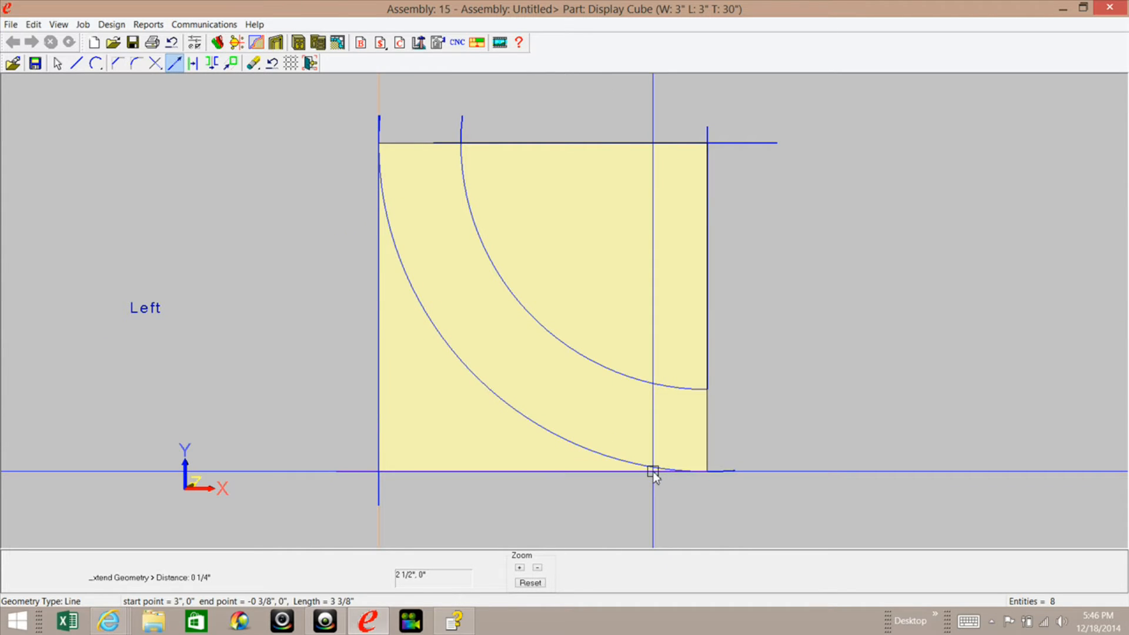
pyautogui.click(684, 388)
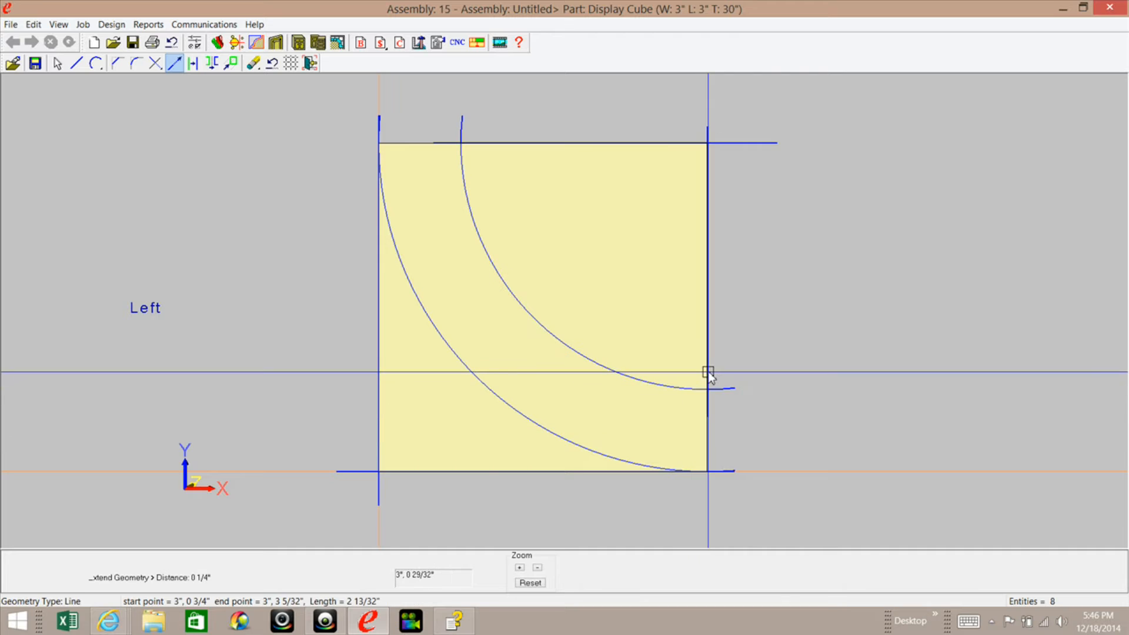
# Step: Trim the outer arc, left line and bottom line against each other with the Two Entities trim to close the outer contour
pyautogui.click(154, 66)
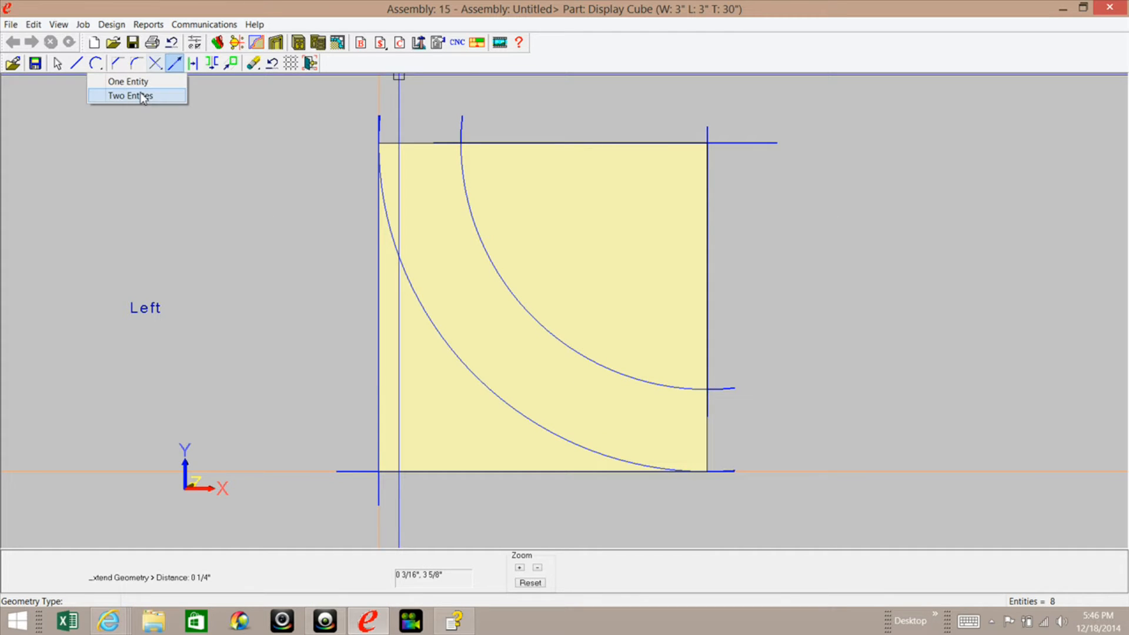
pyautogui.click(139, 96)
pyautogui.click(386, 234)
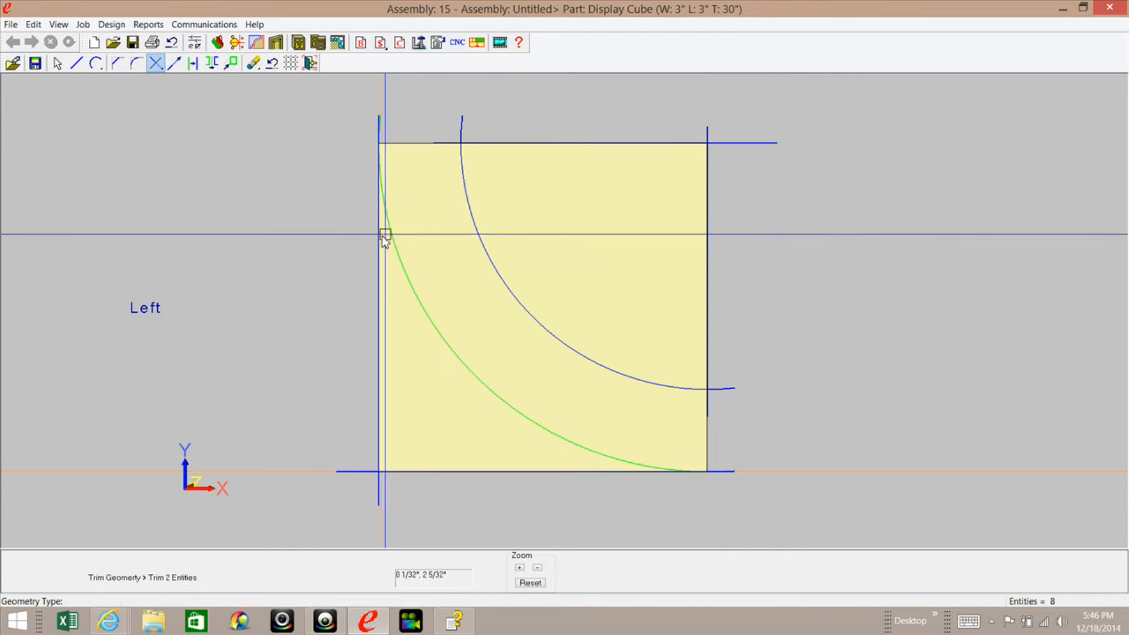
pyautogui.click(376, 246)
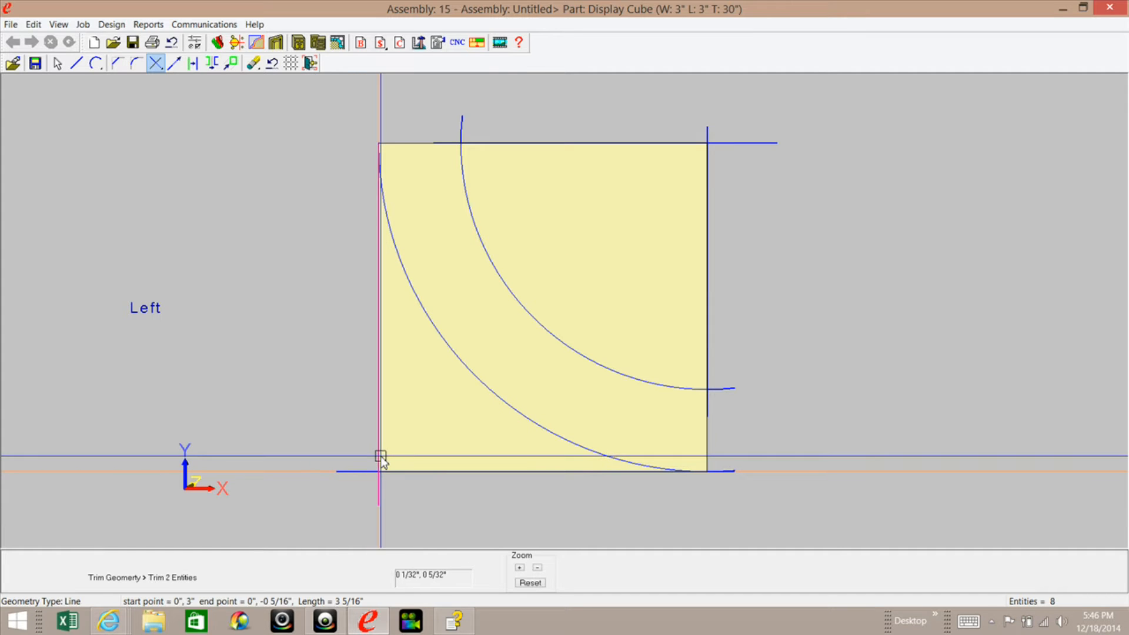
pyautogui.click(397, 473)
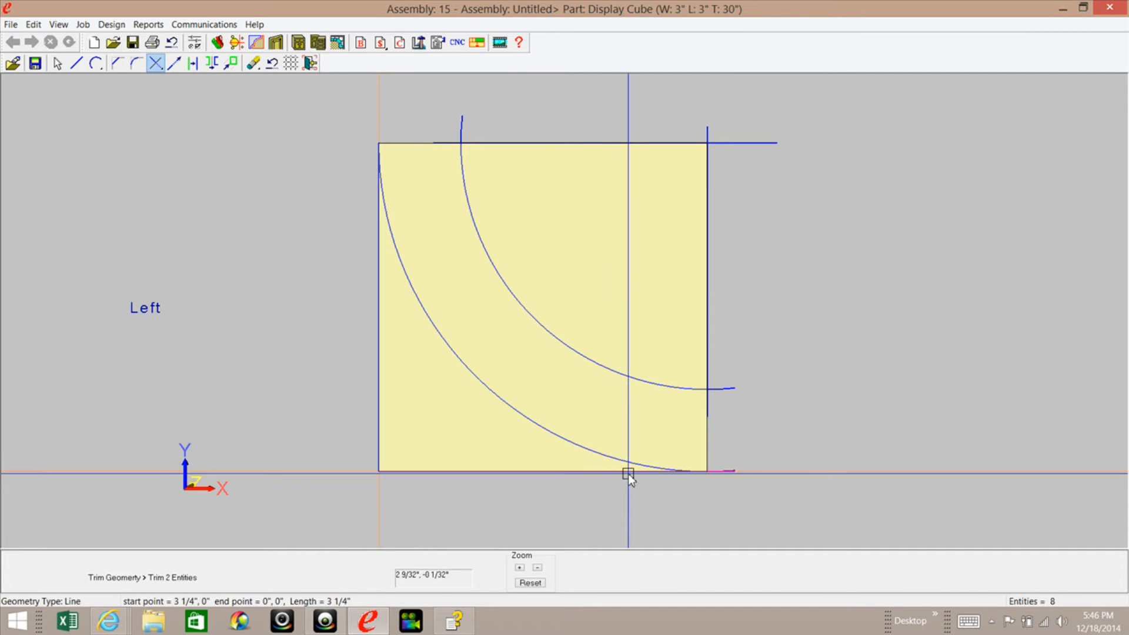
# Step: Trim the inner arc, right line and top line against each other to close the inner contour, and exit contour mode
pyautogui.click(692, 387)
pyautogui.click(710, 370)
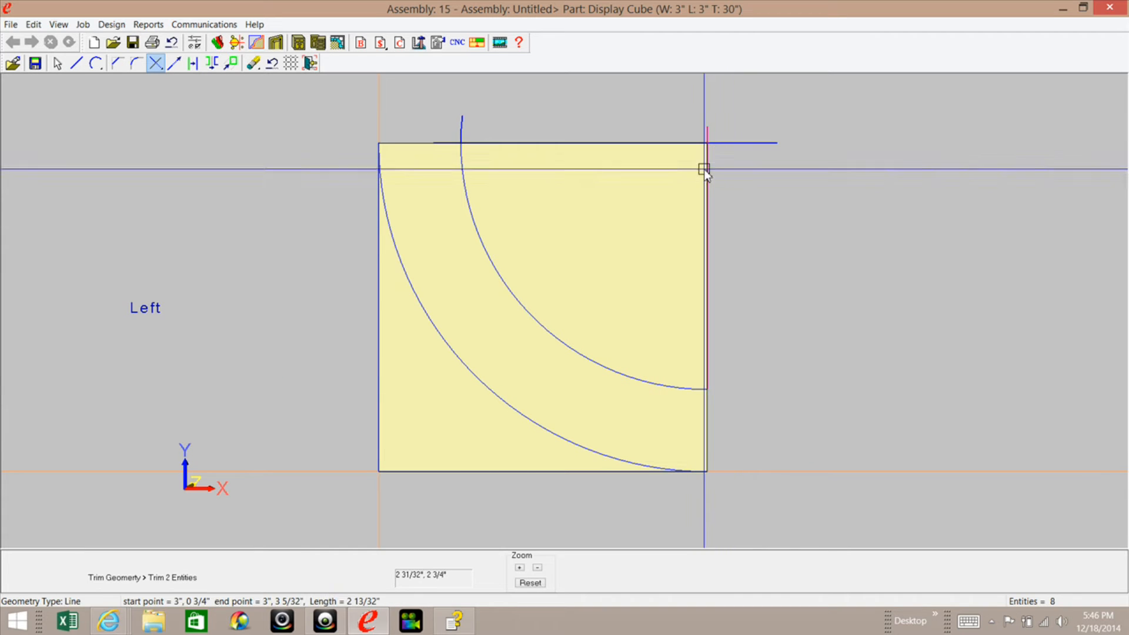
pyautogui.click(688, 143)
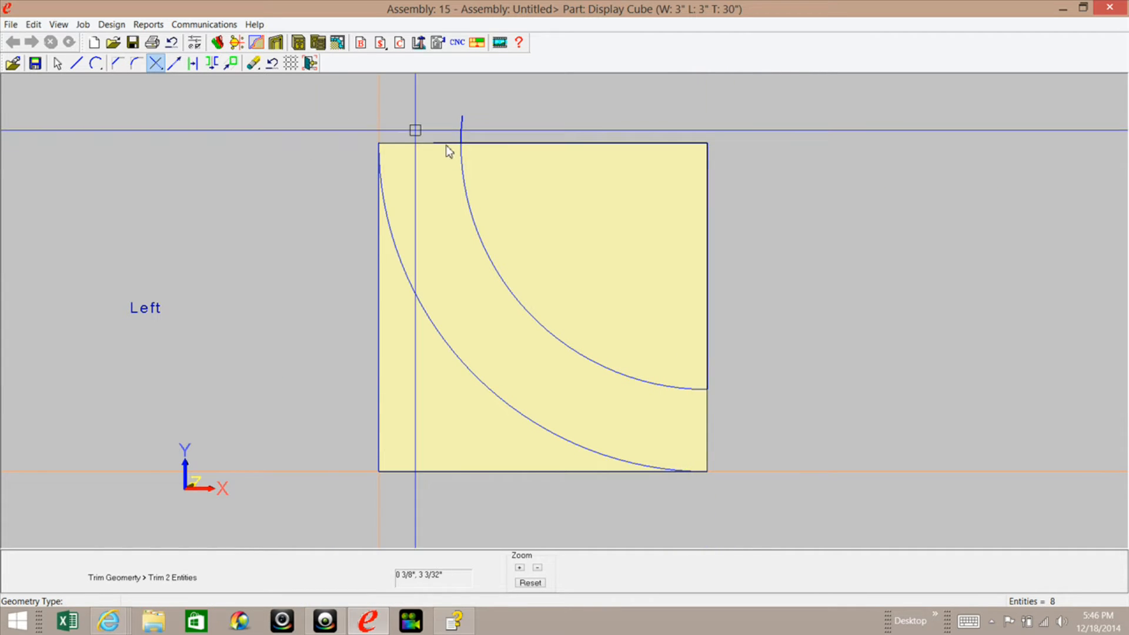
pyautogui.click(461, 169)
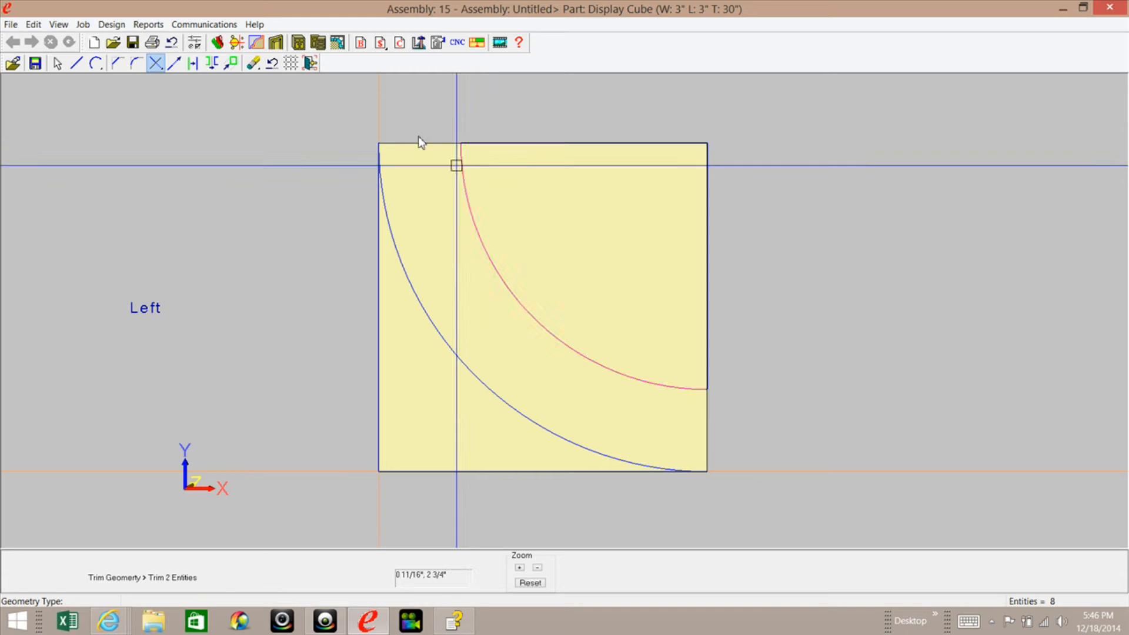
pyautogui.click(311, 63)
# Step: Cut the outer corner through the full thickness using the closed outer contour, and remove the geometry used for the cut
pyautogui.rightClick(295, 194)
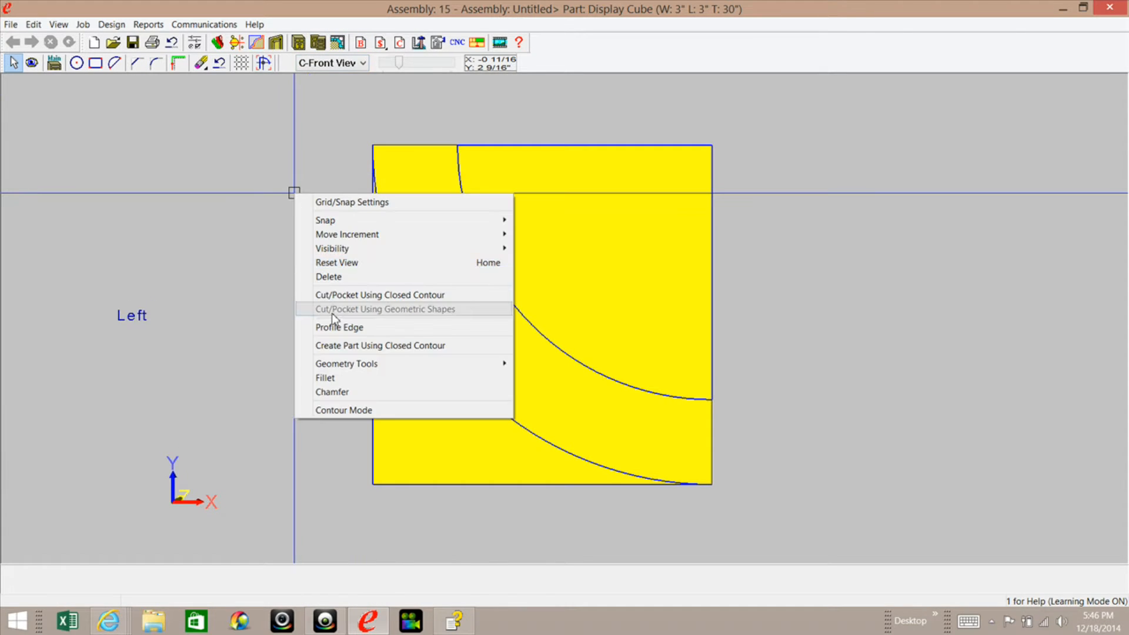
pyautogui.click(335, 294)
pyautogui.click(409, 294)
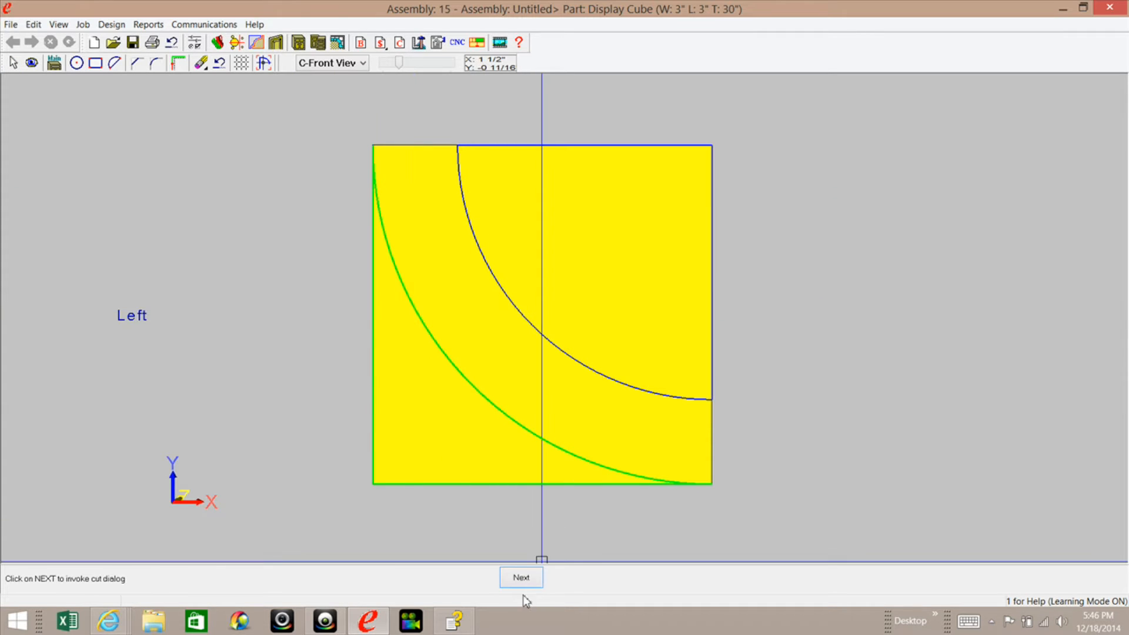
pyautogui.click(532, 581)
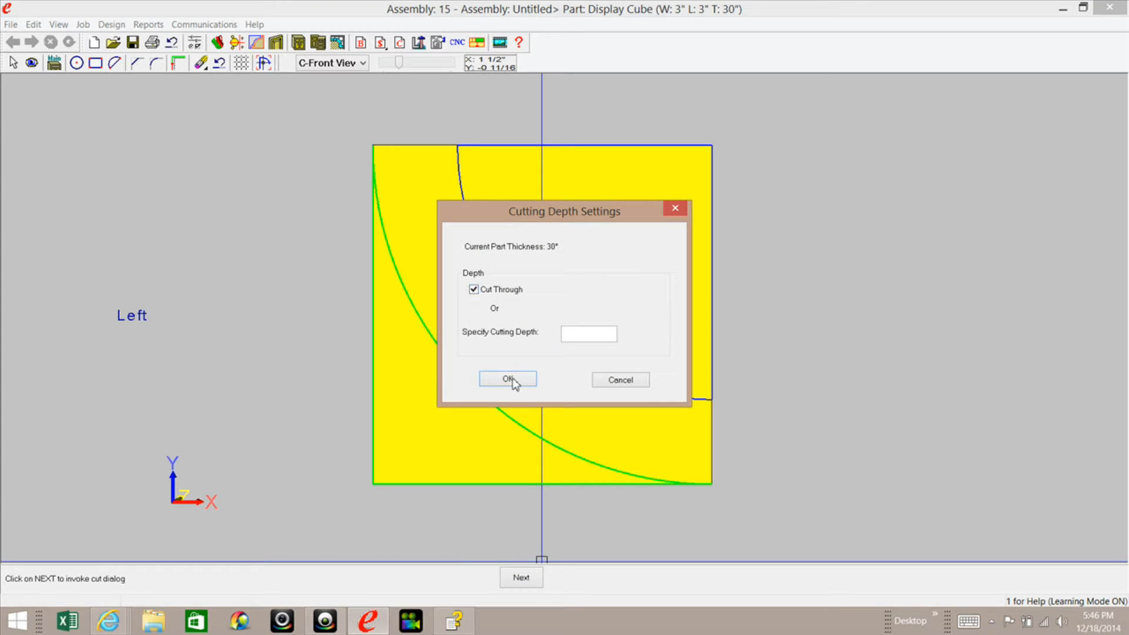
pyautogui.click(511, 381)
pyautogui.click(622, 343)
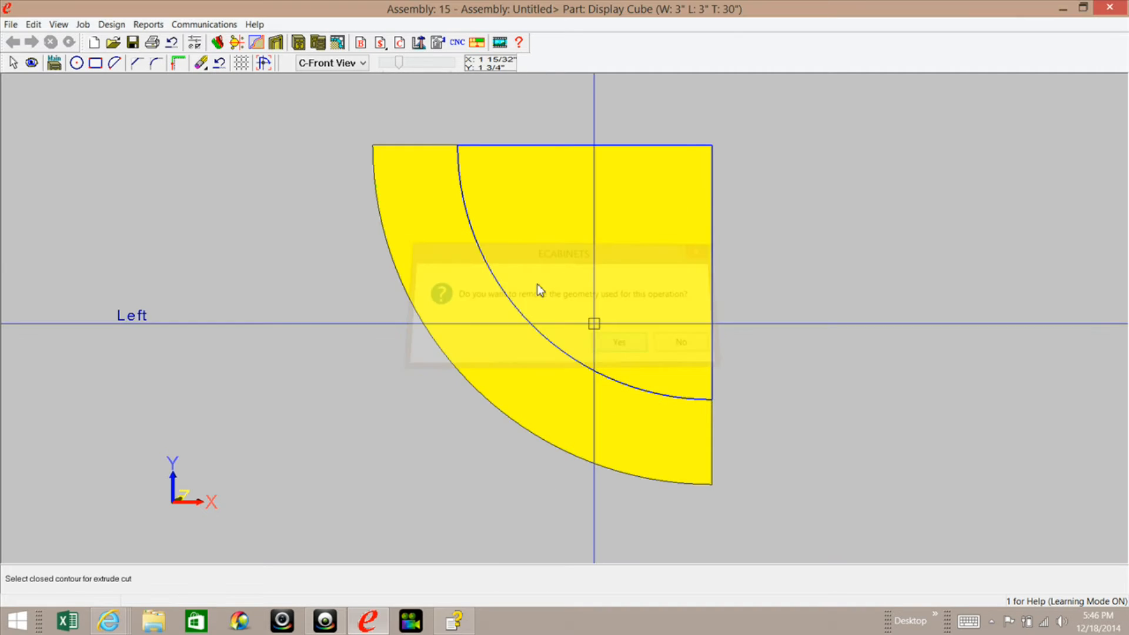
# Step: Try to cut the part using the inner arc's contour
pyautogui.click(499, 285)
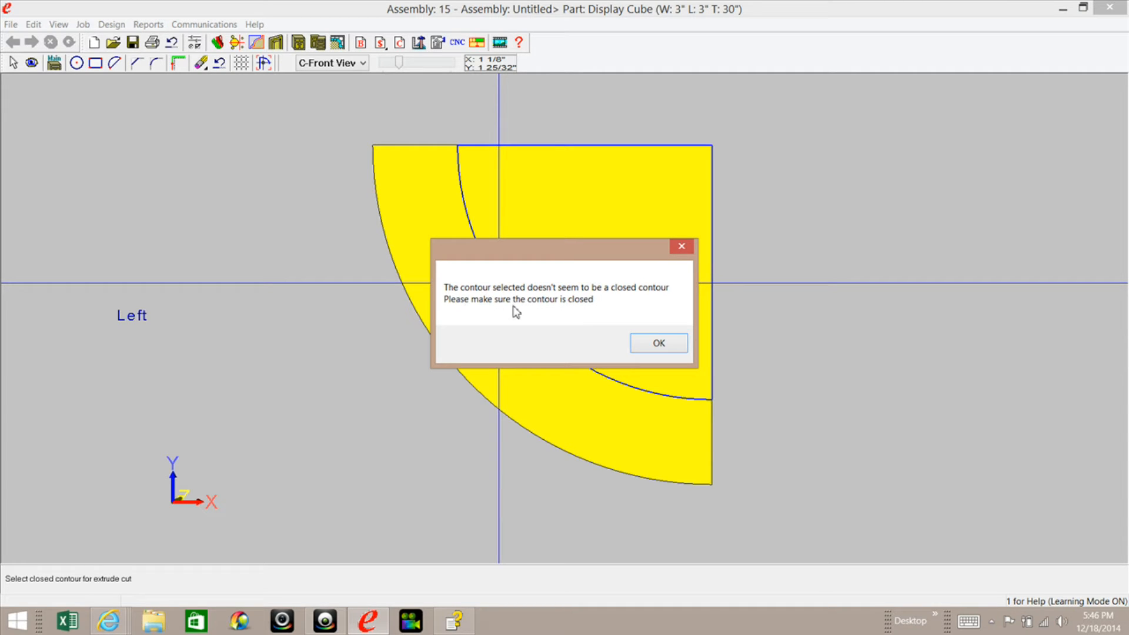
pyautogui.click(656, 342)
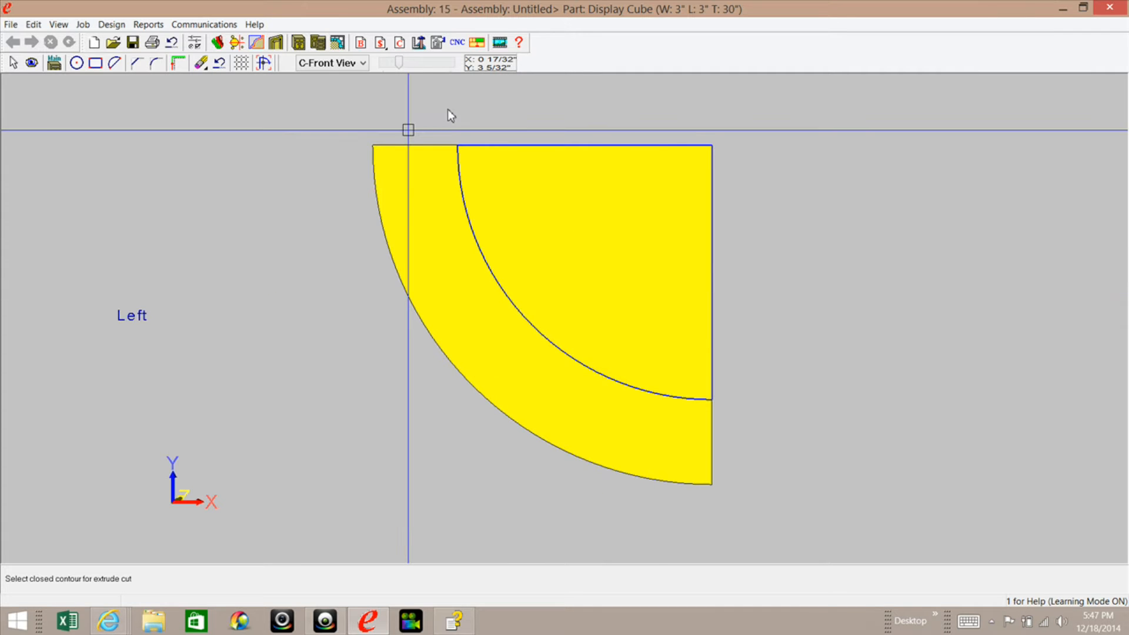
# Step: Reopen contour mode and extend the inner arc, top line and right line by 1/4" past their intersections
pyautogui.click(271, 67)
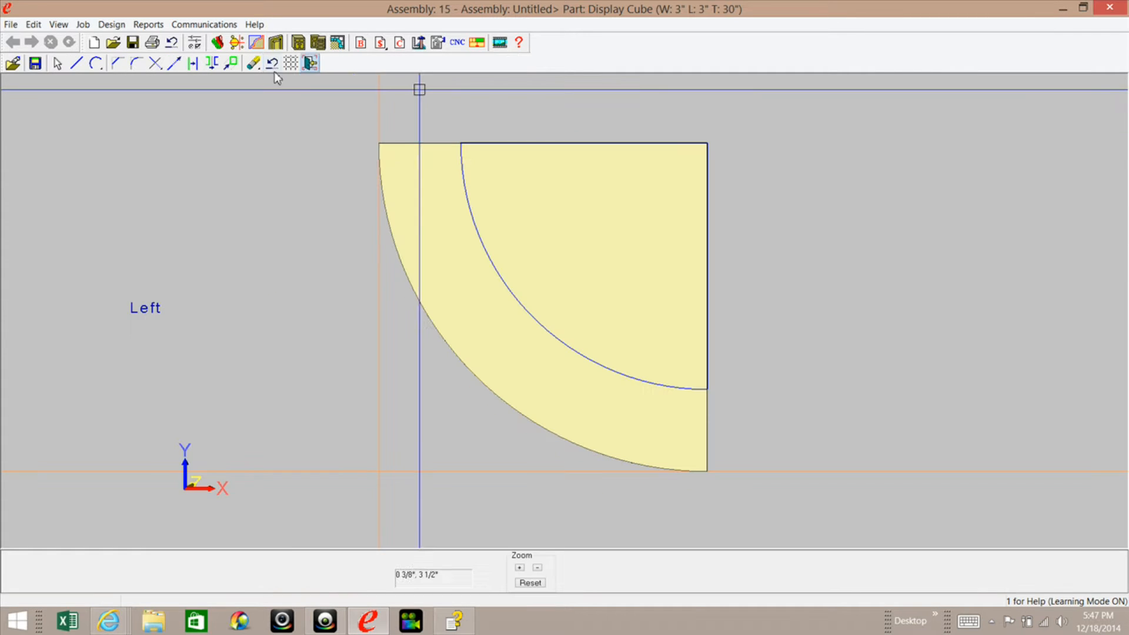
pyautogui.click(176, 64)
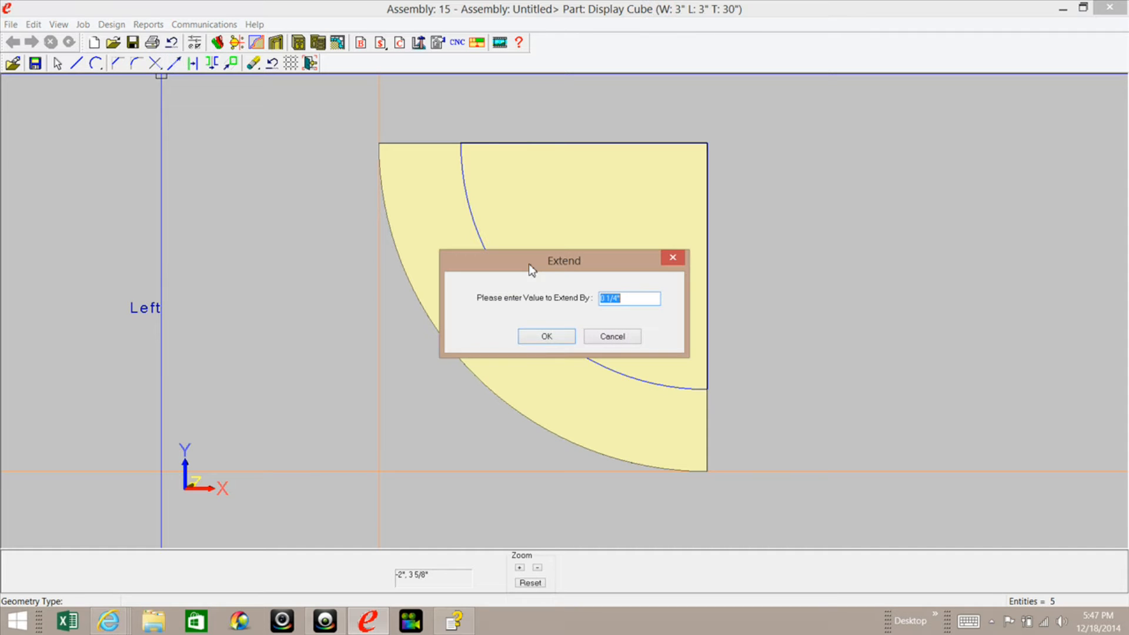
pyautogui.click(546, 337)
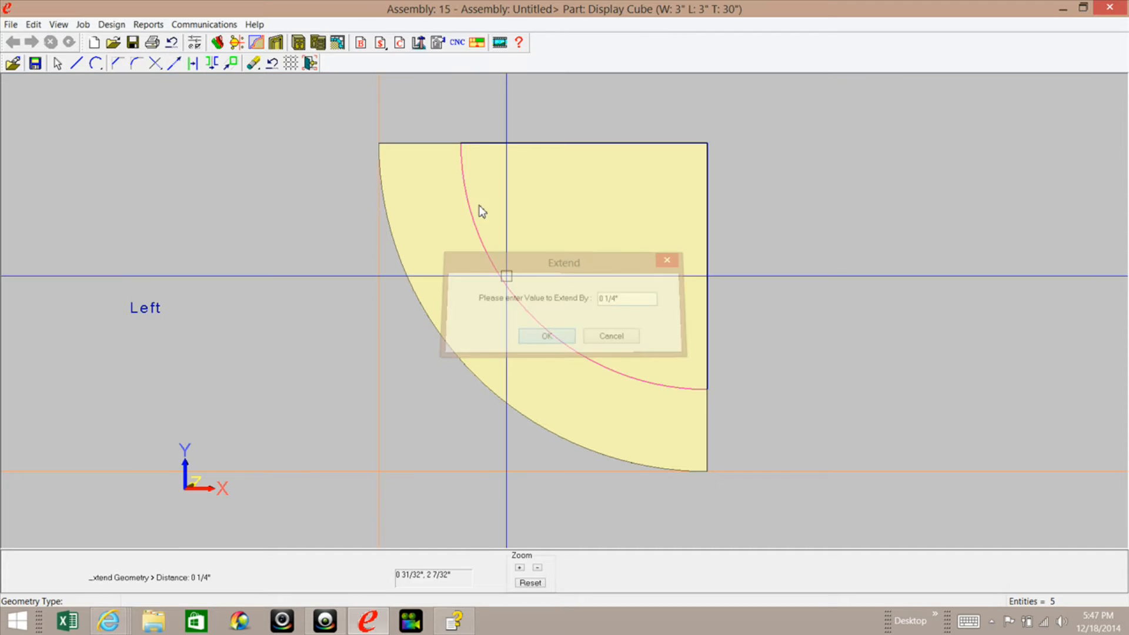
pyautogui.click(467, 169)
pyautogui.click(477, 145)
pyautogui.click(701, 143)
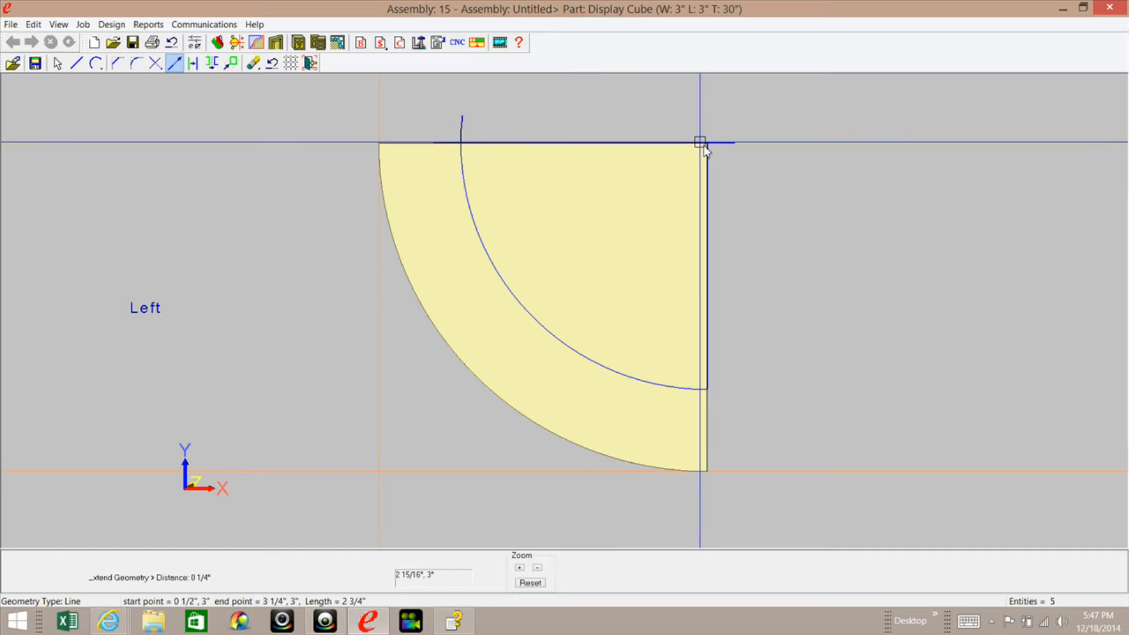
pyautogui.click(709, 169)
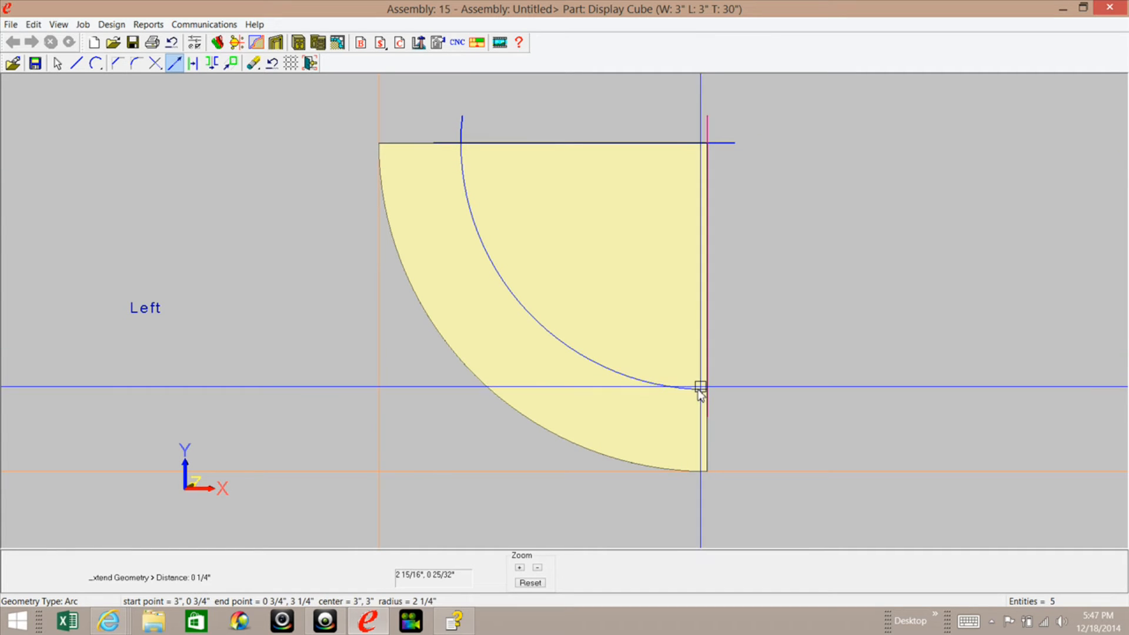
pyautogui.click(702, 387)
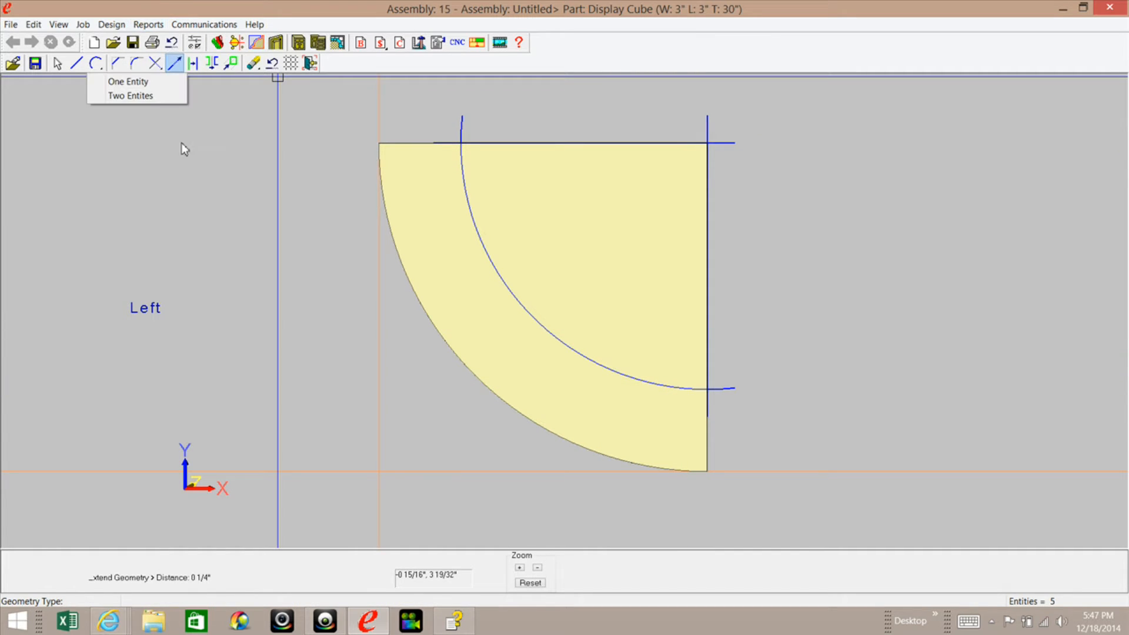
# Step: Trim the extended inner arc, top line and right line back to their shared corners with the Two Entities trim, and exit contour mode
pyautogui.click(147, 95)
pyautogui.click(462, 160)
pyautogui.click(477, 144)
pyautogui.click(688, 143)
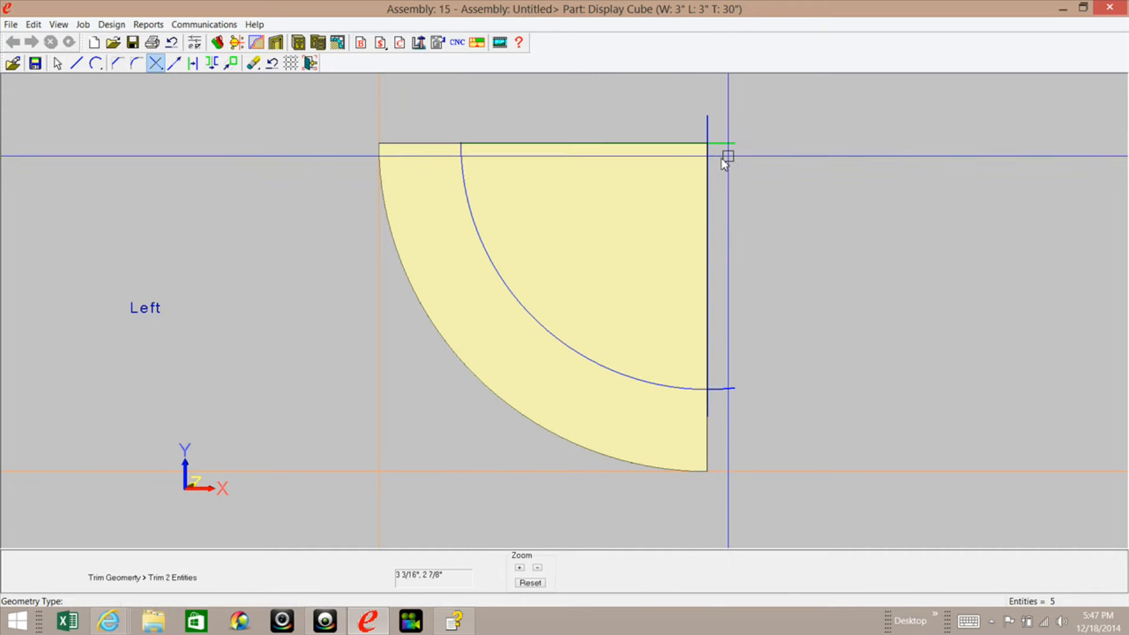
pyautogui.click(710, 167)
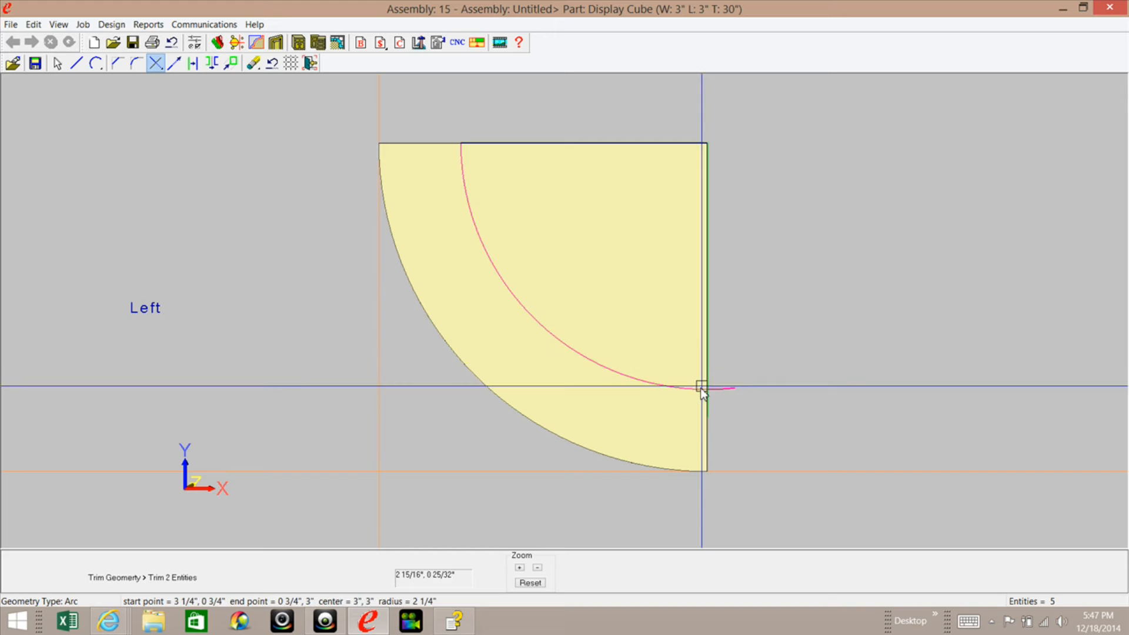
pyautogui.click(310, 61)
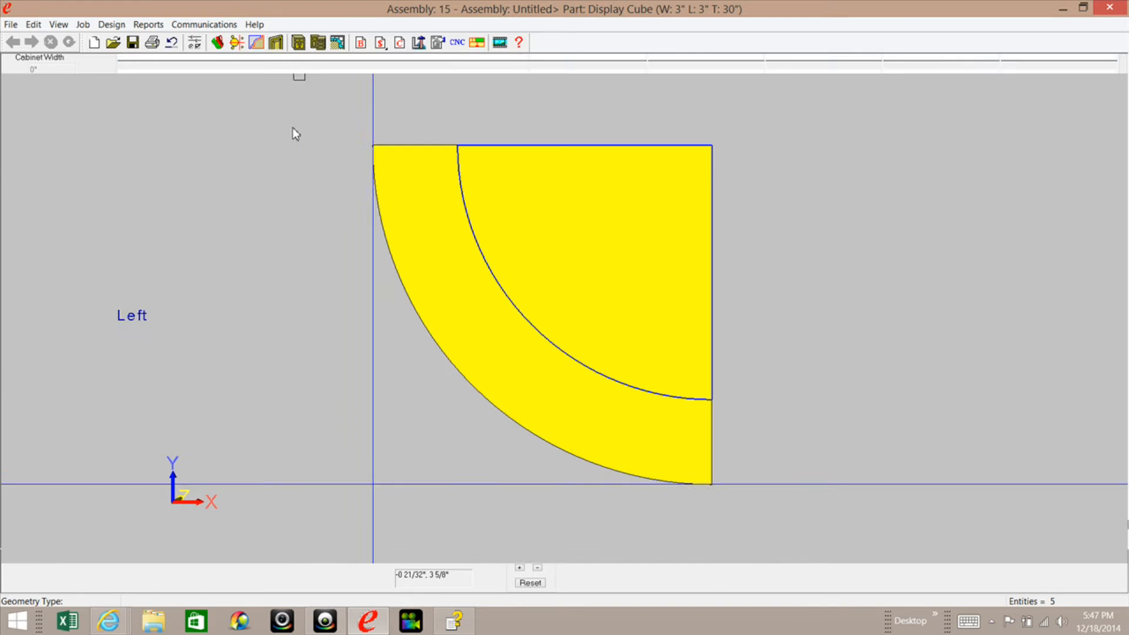
# Step: Try again to cut the part with Cut/Pocket Using Closed Contour on the retrimmed inner contour
pyautogui.rightClick(267, 206)
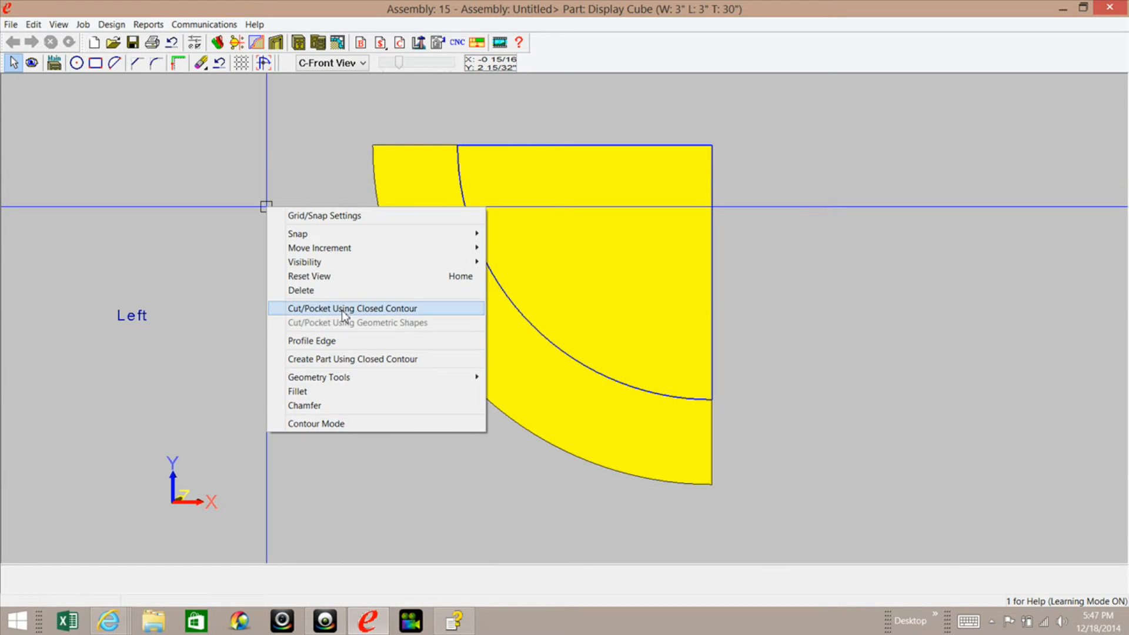
pyautogui.click(348, 309)
pyautogui.click(484, 265)
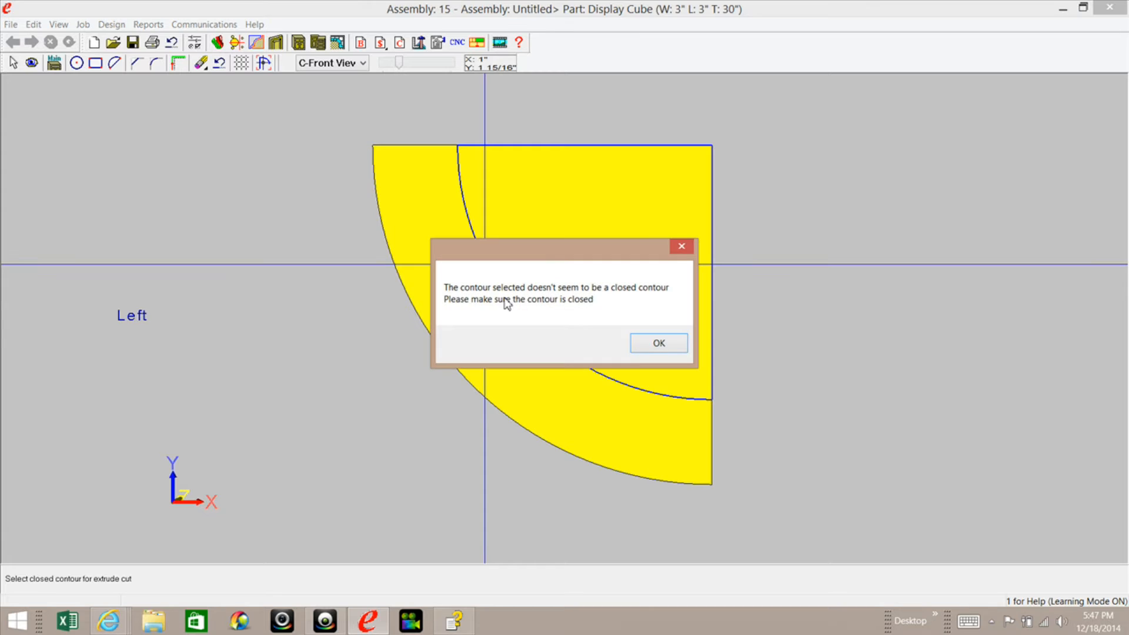
pyautogui.moveTo(550, 250); pyautogui.dragTo(522, 221)
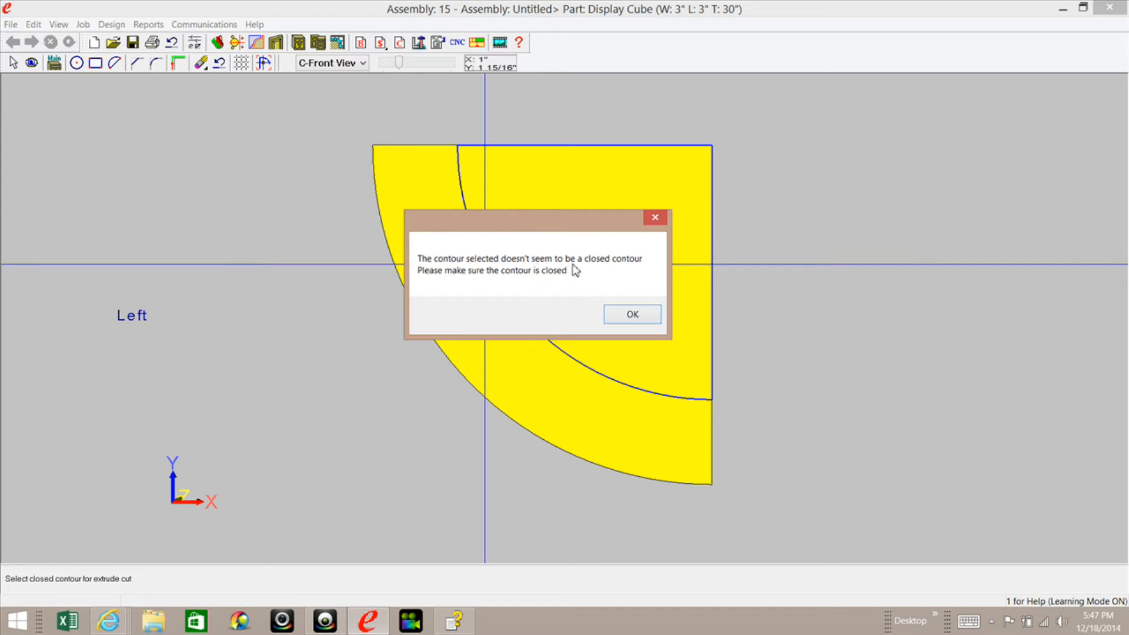
pyautogui.click(638, 315)
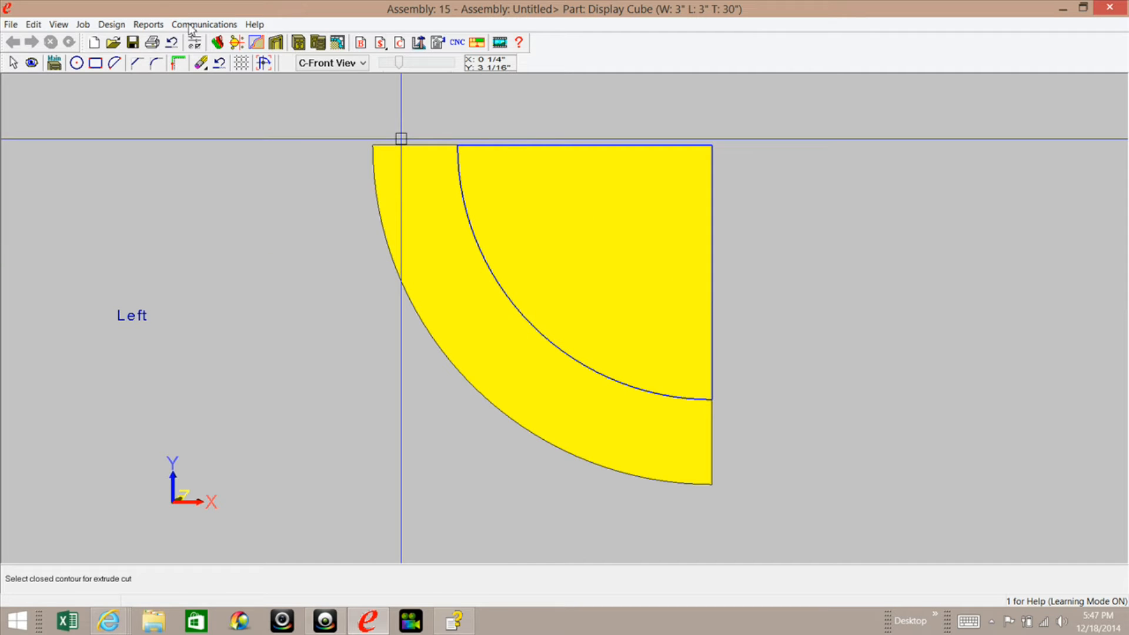
# Step: Reopen contour mode and delete duplicate entities from the contour geometry
pyautogui.click(263, 63)
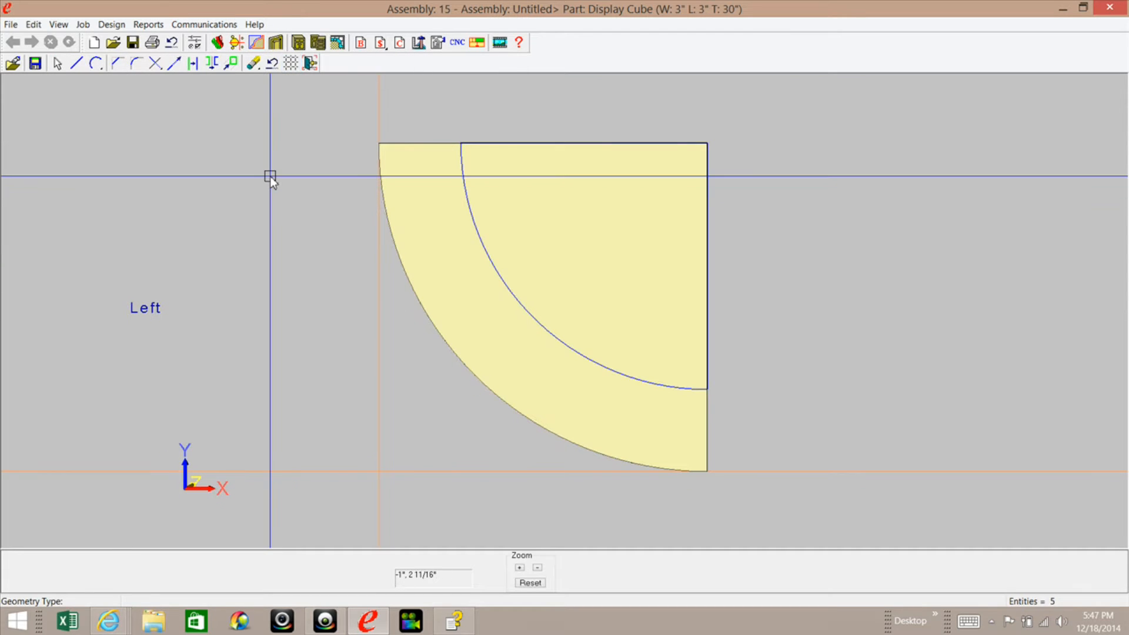
pyautogui.rightClick(343, 187)
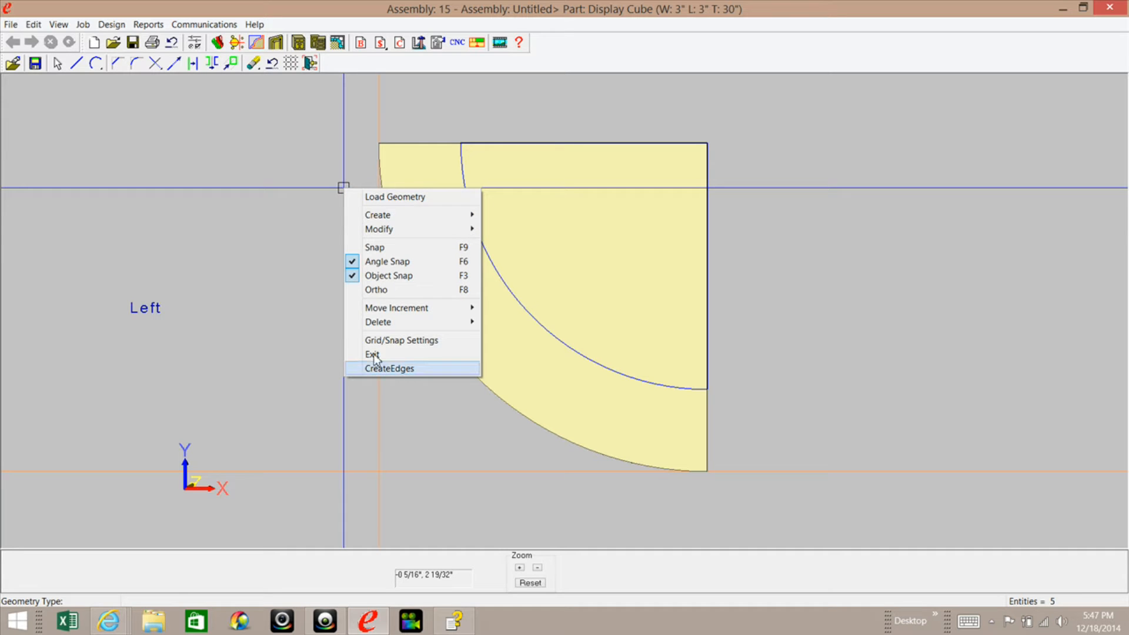
pyautogui.moveTo(387, 328)
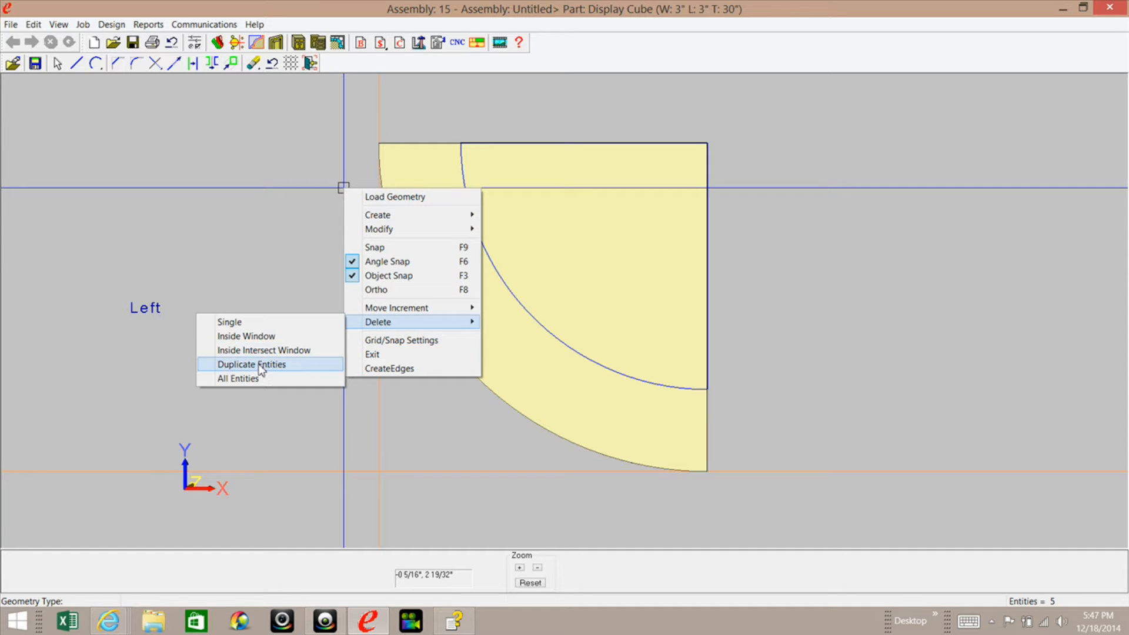
pyautogui.click(261, 369)
pyautogui.moveTo(555, 252); pyautogui.dragTo(319, 240)
pyautogui.click(404, 327)
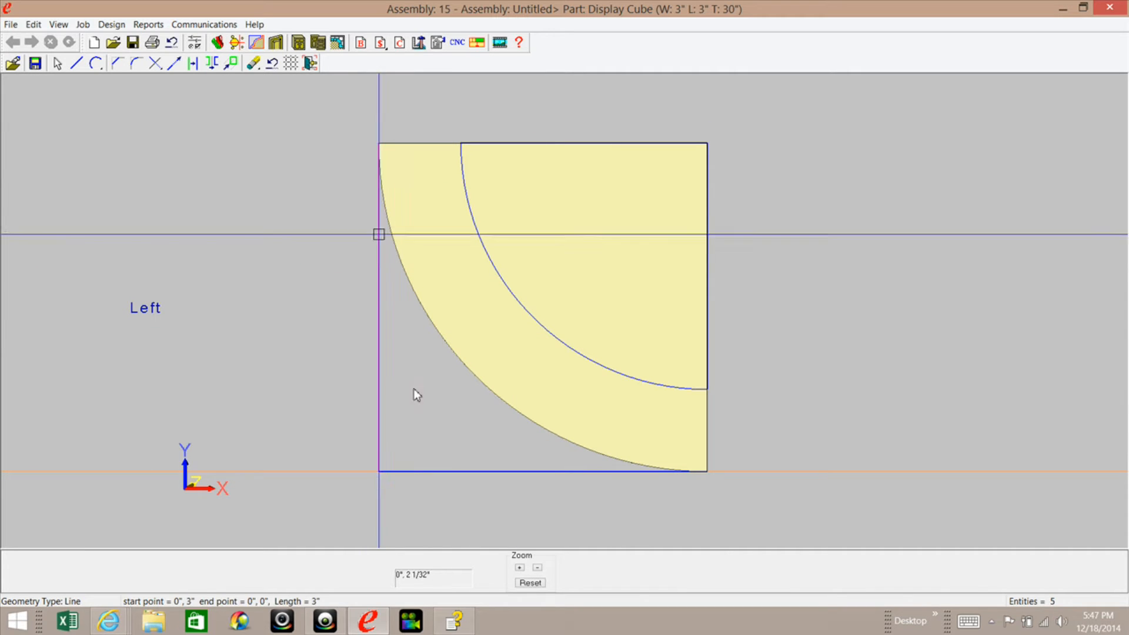
# Step: Delete the left and bottom edge lines outside the outer arc one at a time
pyautogui.click(253, 63)
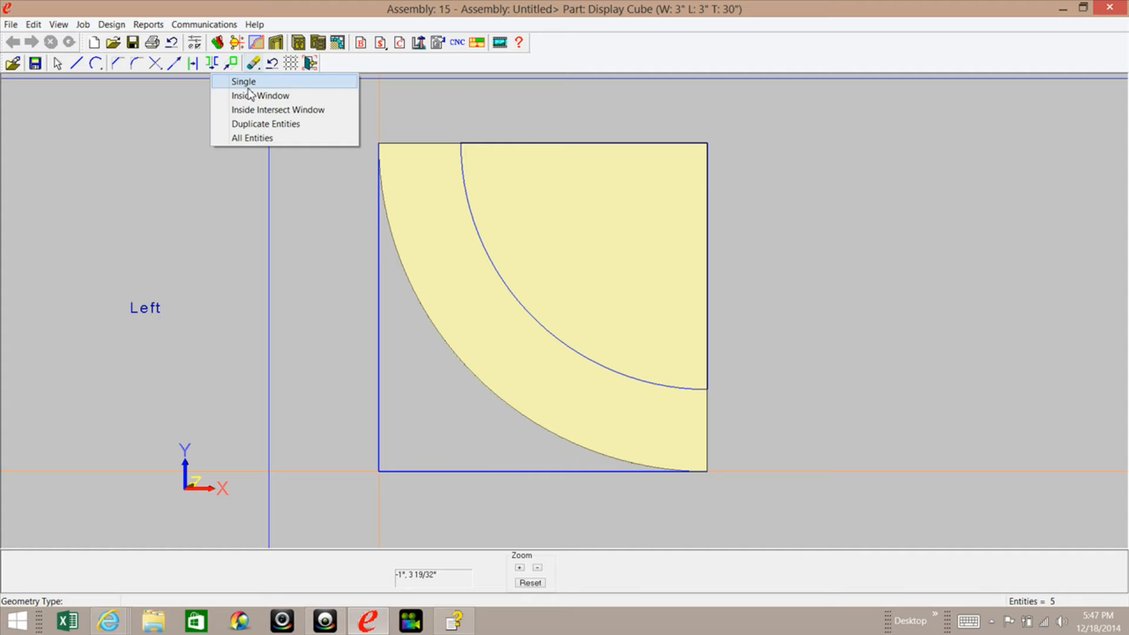
pyautogui.click(250, 86)
pyautogui.click(379, 271)
pyautogui.click(458, 470)
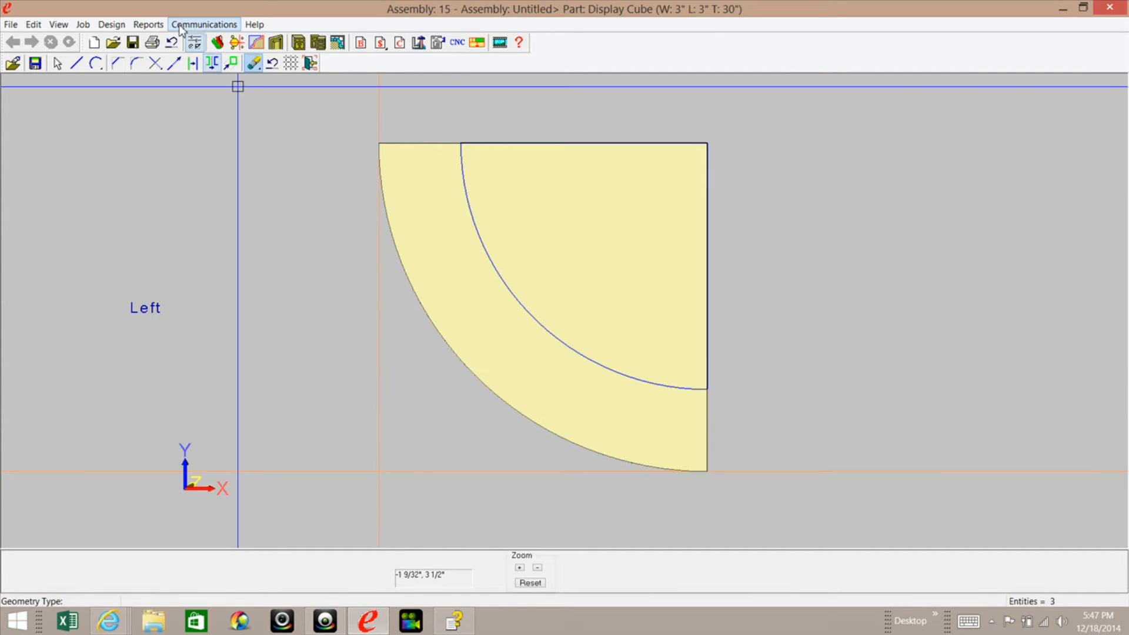
# Step: Extend both ends of the inner arc, top line and right line by 1/4" past their intersections
pyautogui.click(176, 64)
pyautogui.click(545, 338)
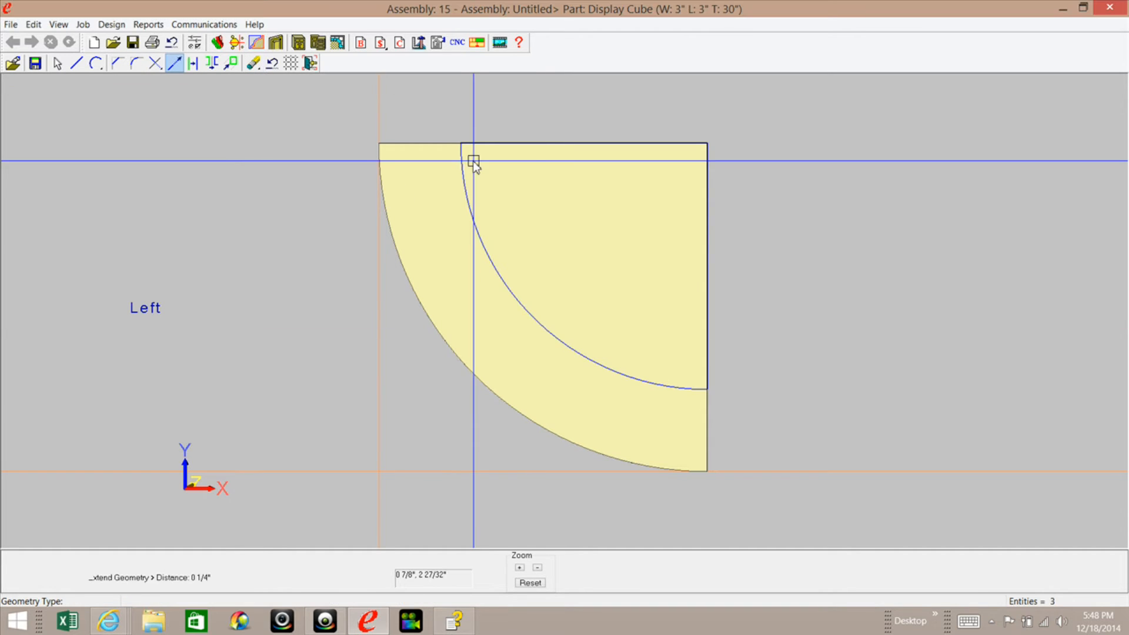
pyautogui.click(469, 172)
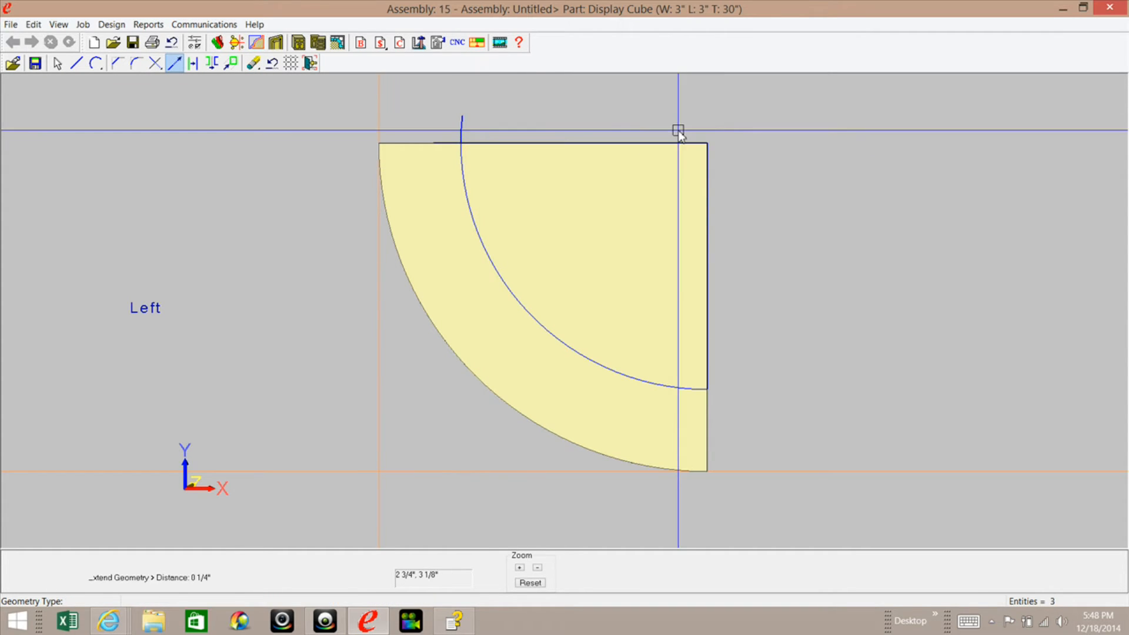
pyautogui.click(691, 144)
pyautogui.click(707, 166)
pyautogui.click(706, 383)
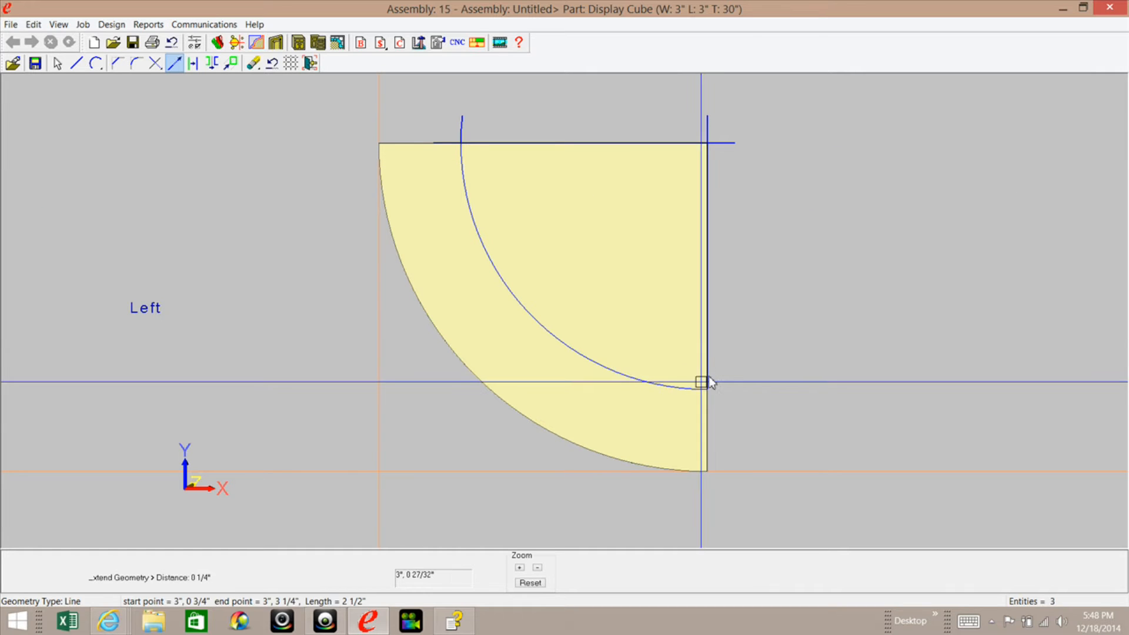
pyautogui.click(695, 389)
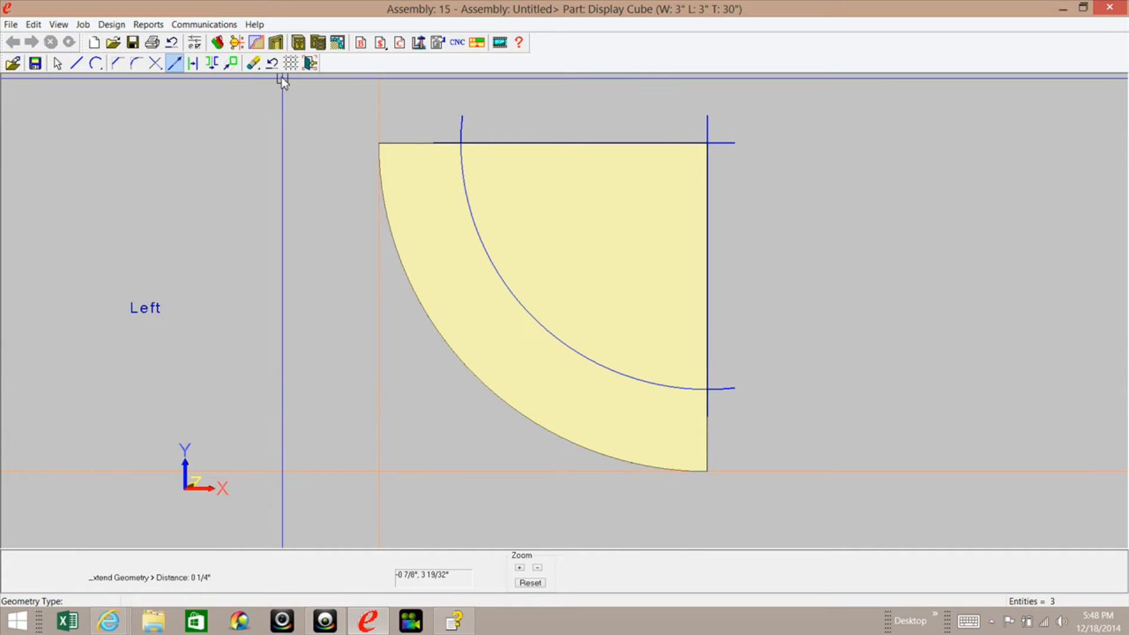
# Step: Trim the inner arc, top line and right line to their shared corners with the Two Entities trim, and exit contour mode
pyautogui.click(253, 63)
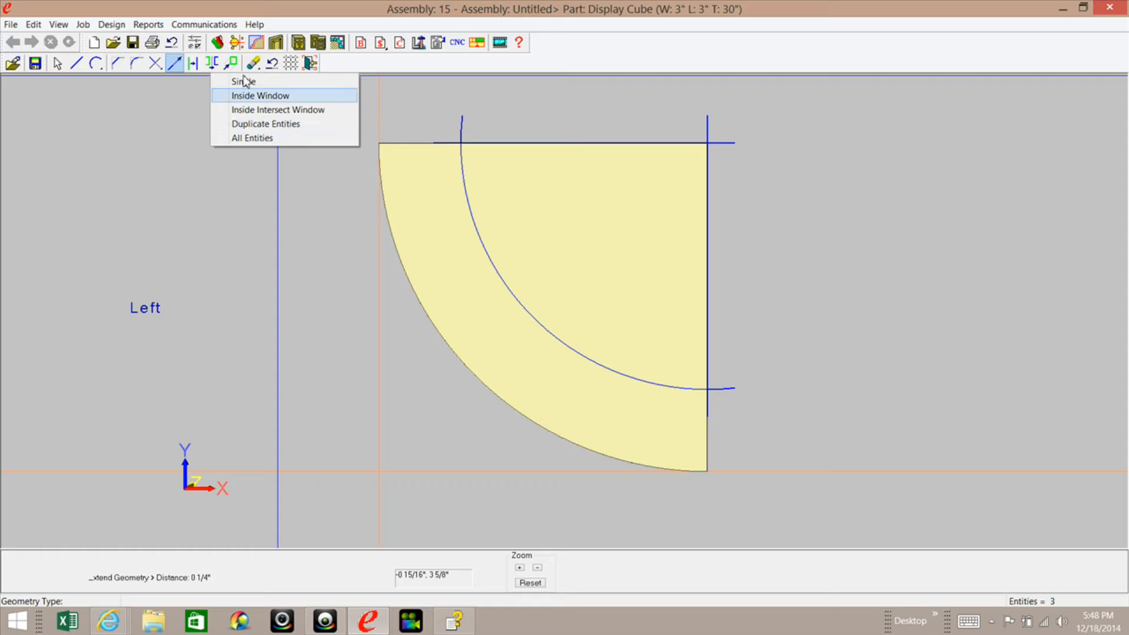
pyautogui.click(157, 64)
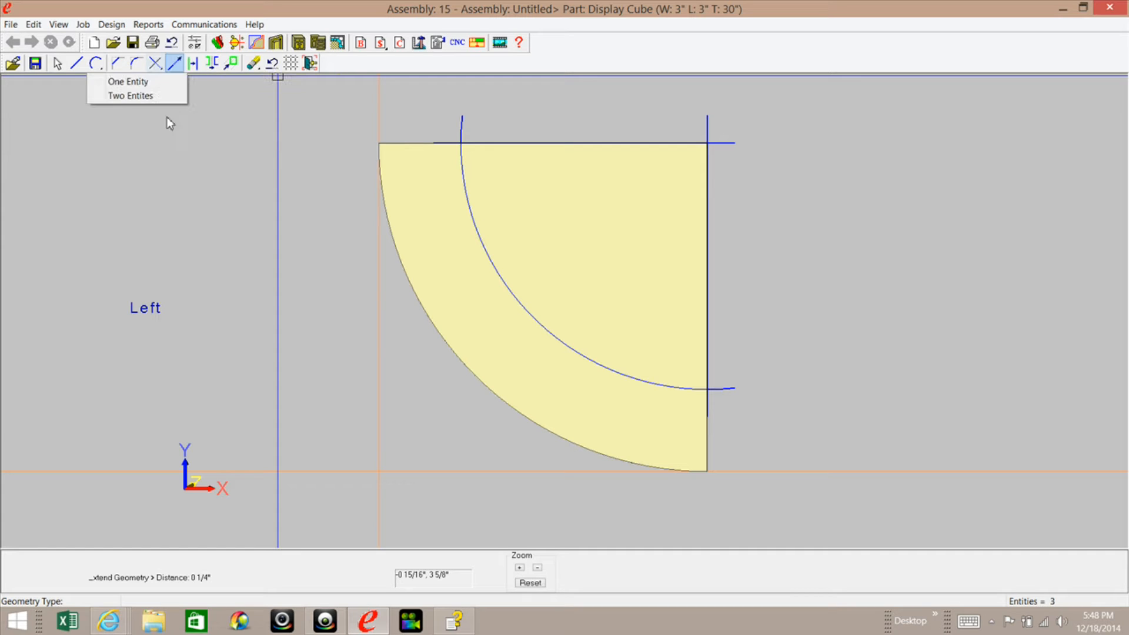
pyautogui.click(144, 95)
pyautogui.click(484, 141)
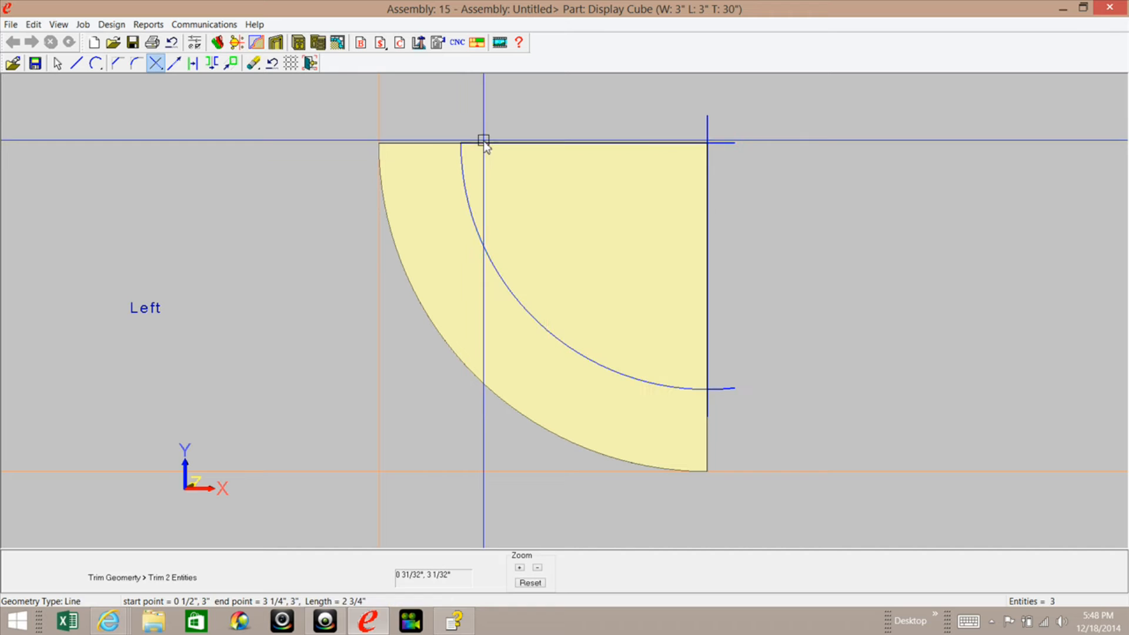
pyautogui.click(708, 167)
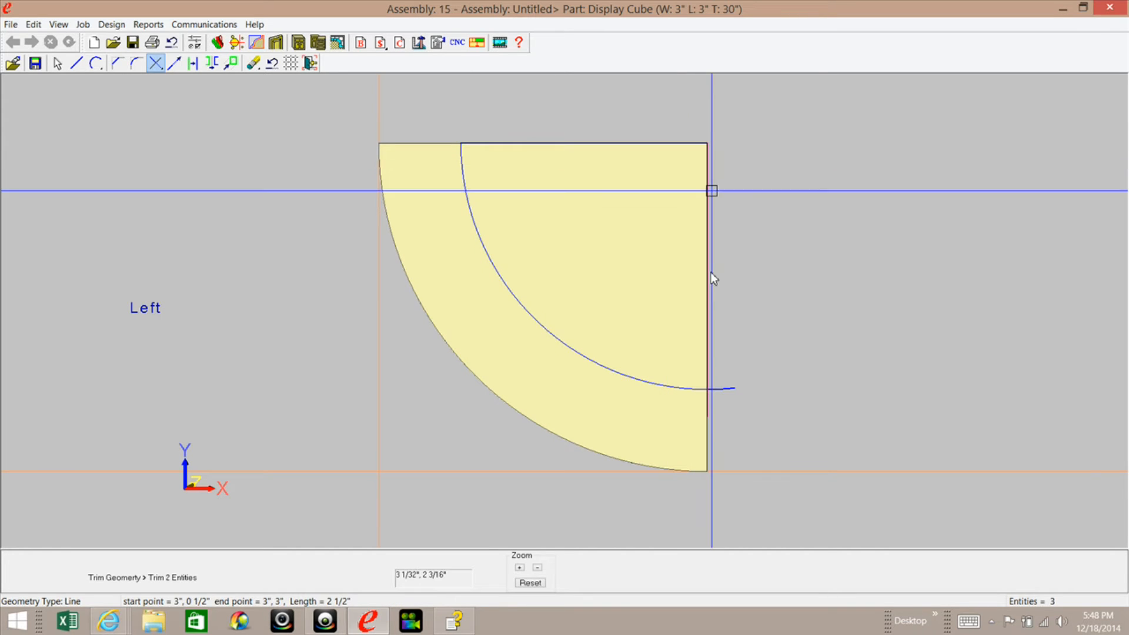
pyautogui.click(696, 386)
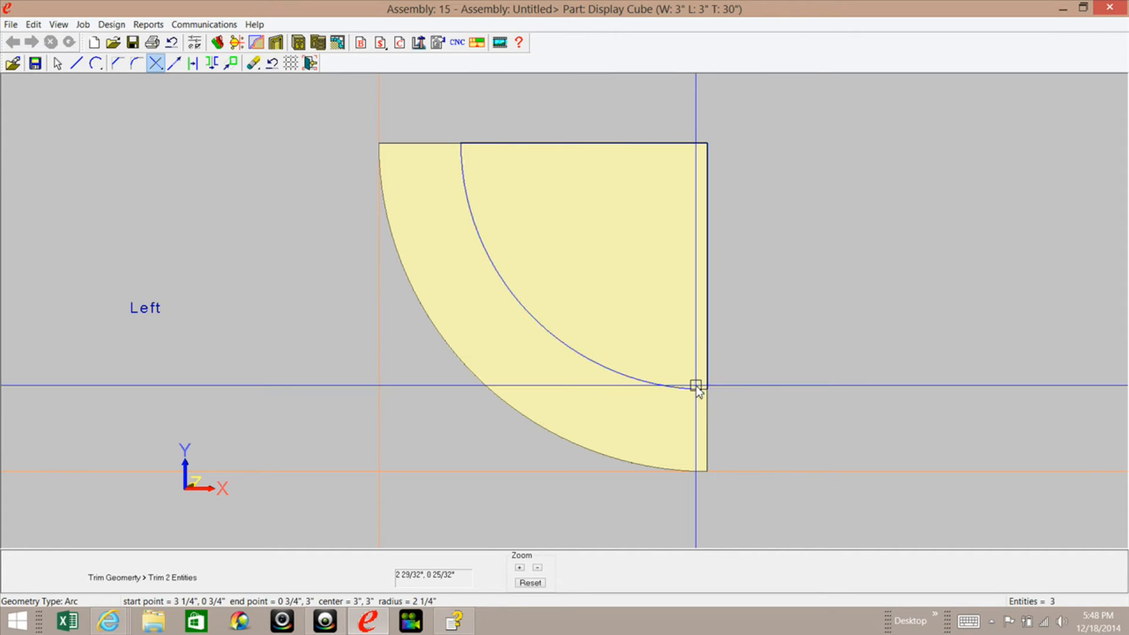
pyautogui.click(310, 63)
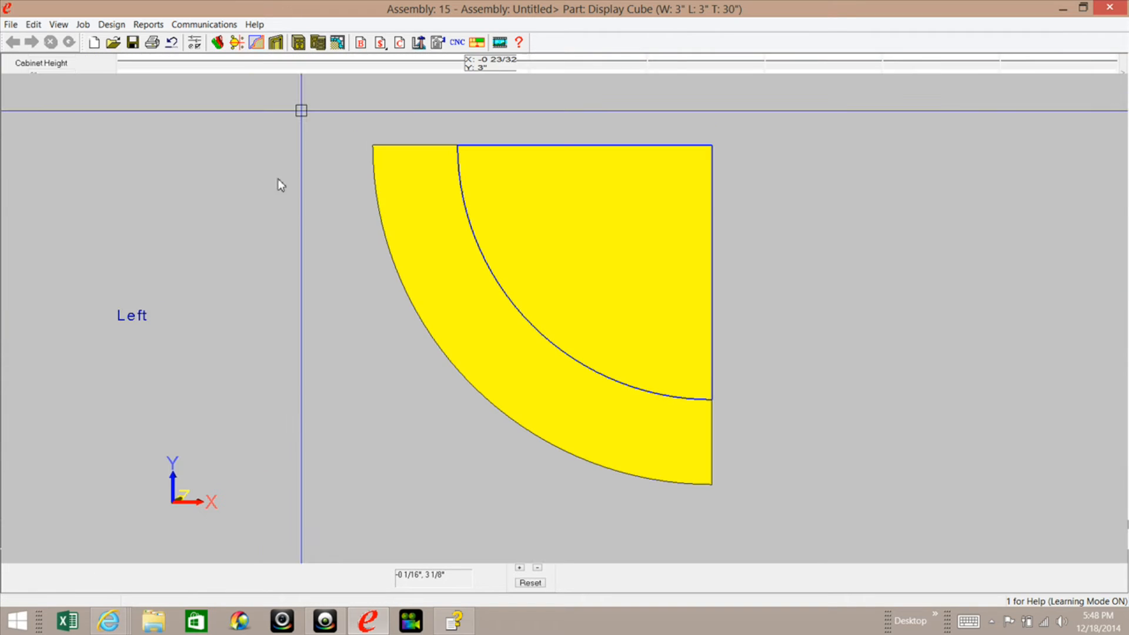
# Step: Cut through the part using the closed inner contour, and remove the geometry used for the operation
pyautogui.rightClick(261, 212)
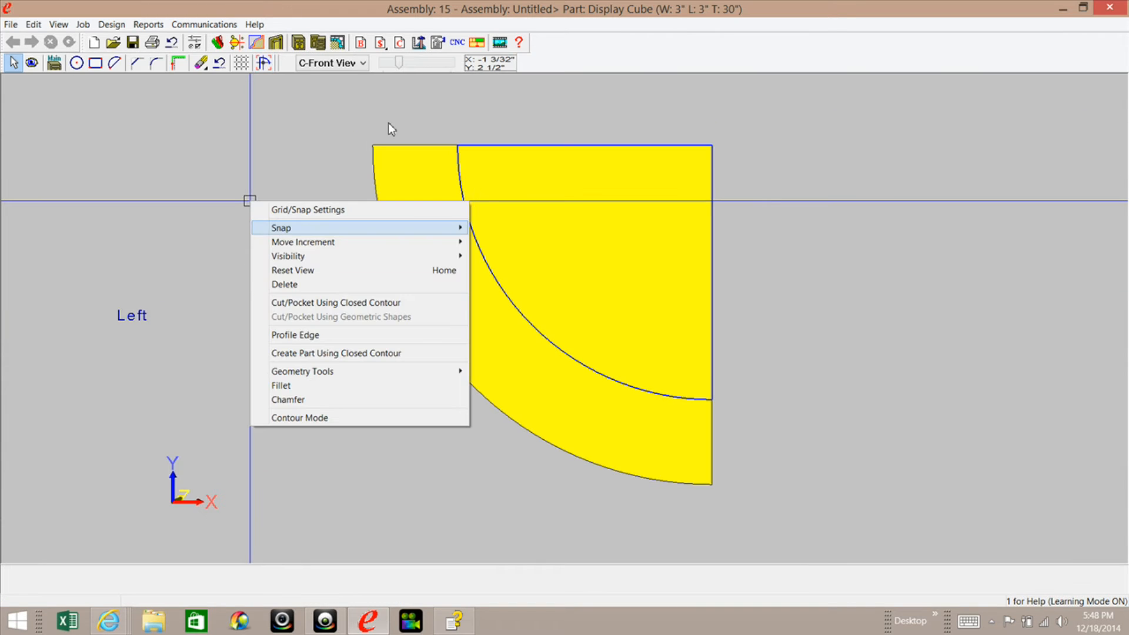
pyautogui.click(310, 307)
pyautogui.click(496, 298)
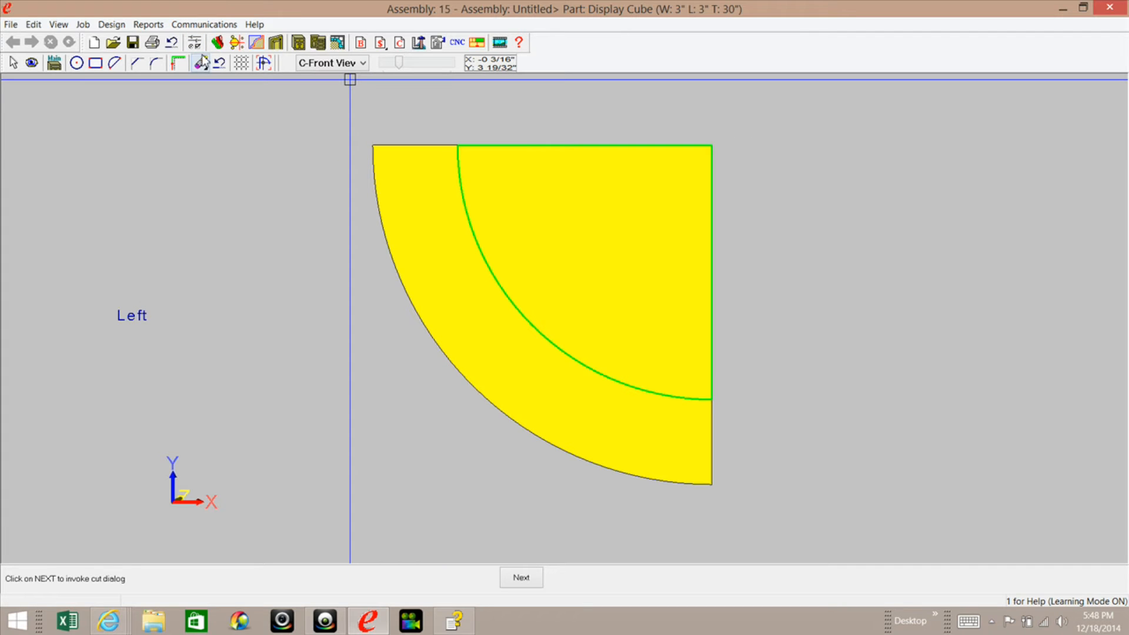
pyautogui.click(518, 577)
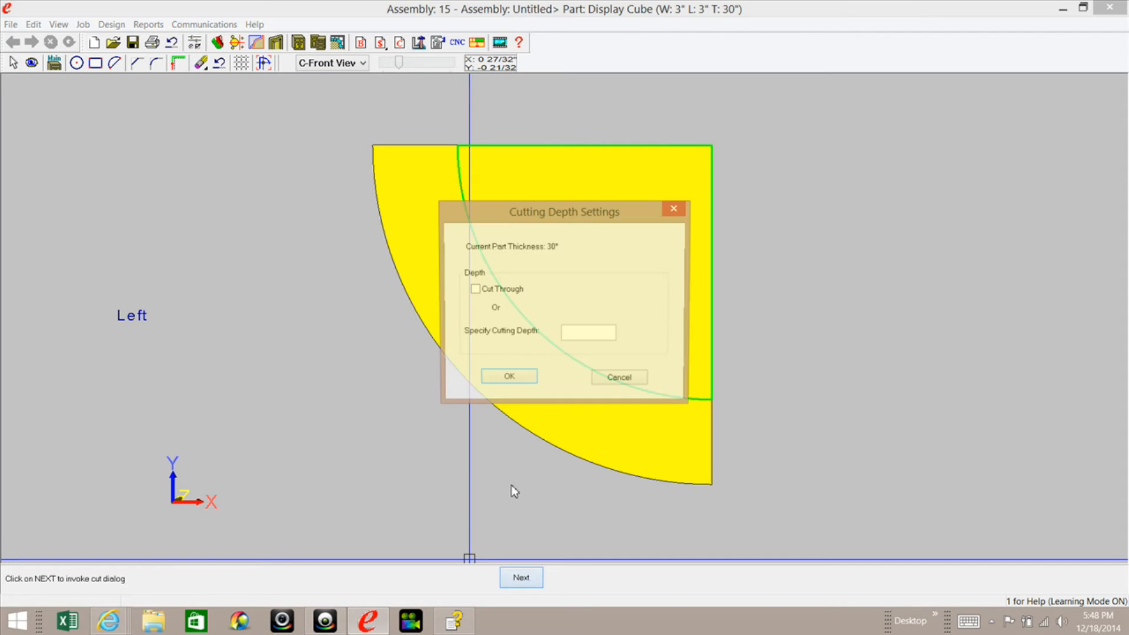
pyautogui.click(508, 381)
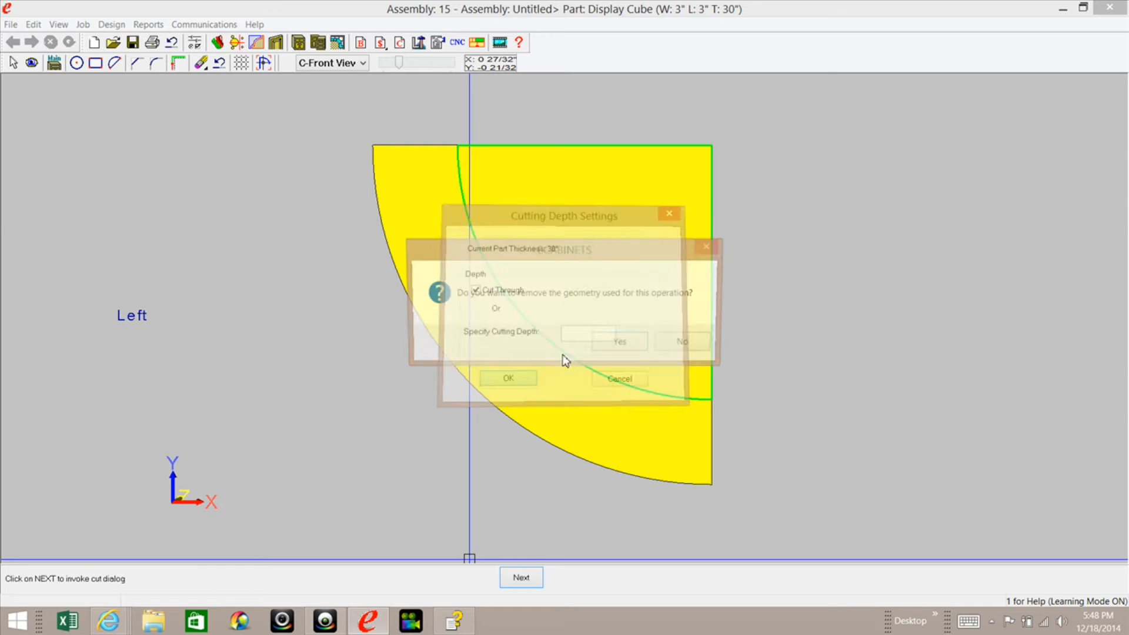
pyautogui.click(621, 344)
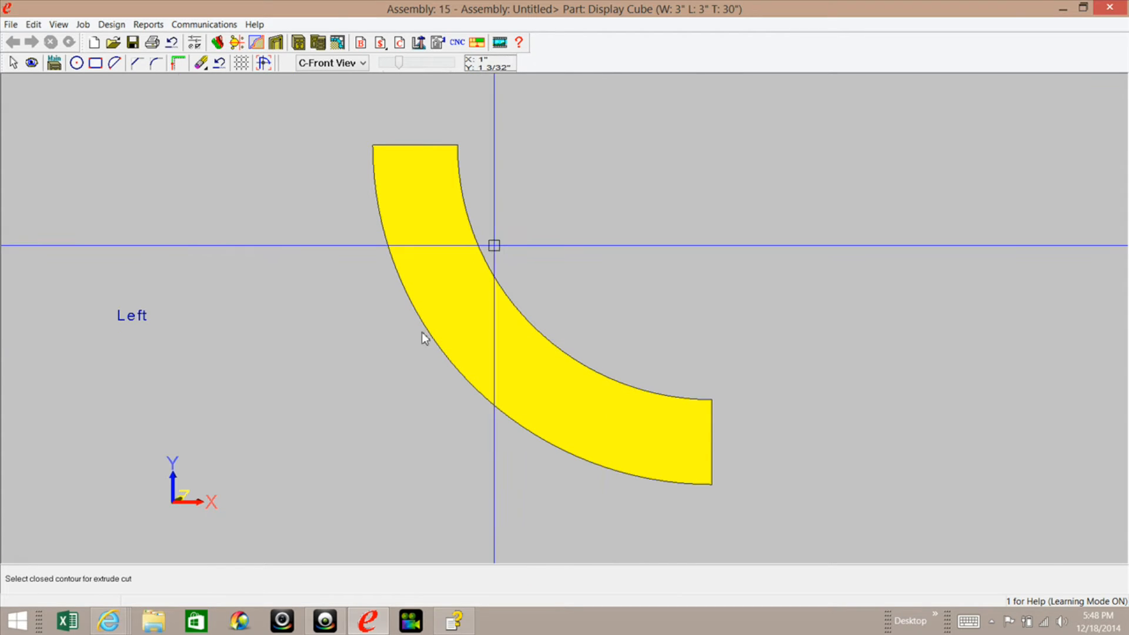
# Step: Orbit the curved part in 3D to examine its shape along its length
pyautogui.click(30, 63)
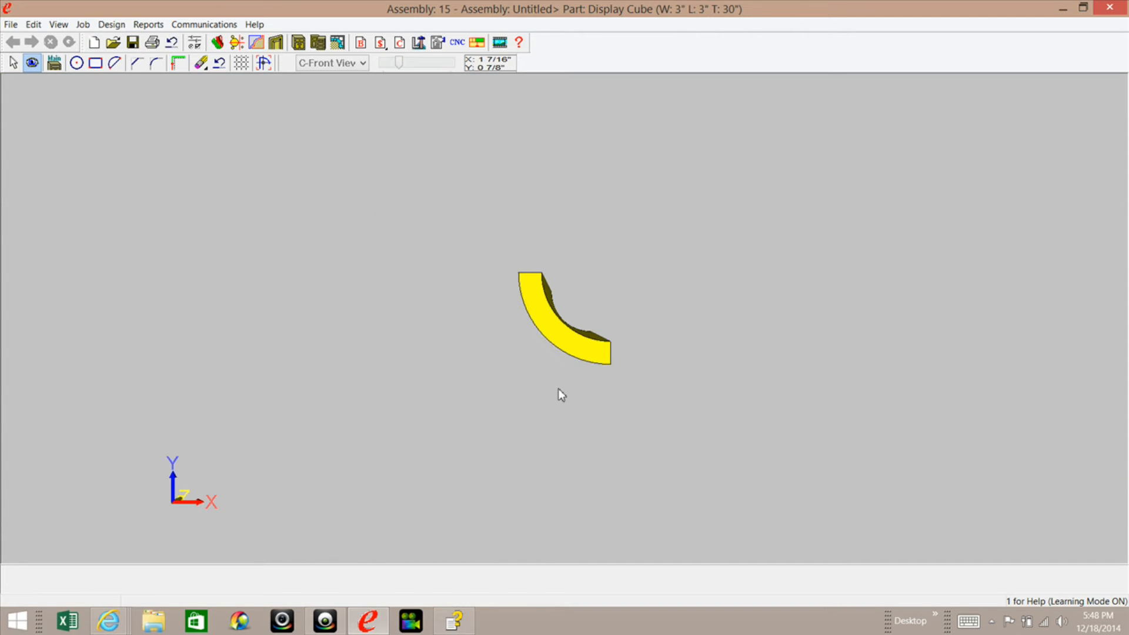
pyautogui.moveTo(557, 405); pyautogui.dragTo(582, 288)
pyautogui.moveTo(606, 376); pyautogui.dragTo(551, 326)
pyautogui.moveTo(590, 197); pyautogui.dragTo(529, 453)
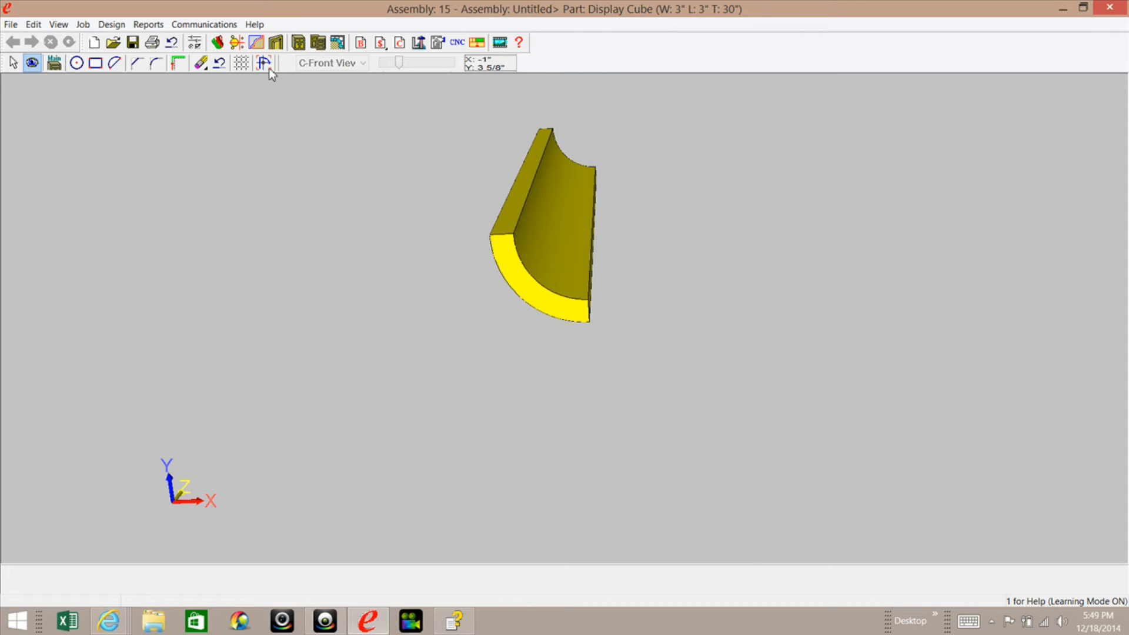
# Step: Delete the geometry cuts from the curved part to restore the square cube profile
pyautogui.click(264, 63)
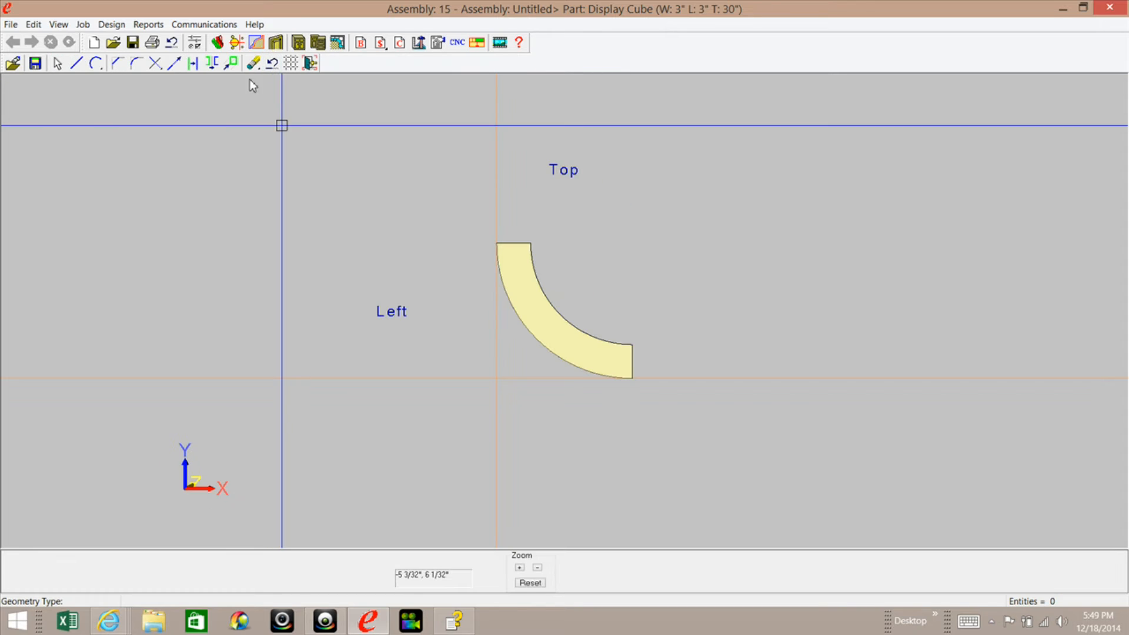
pyautogui.click(311, 63)
pyautogui.rightClick(270, 128)
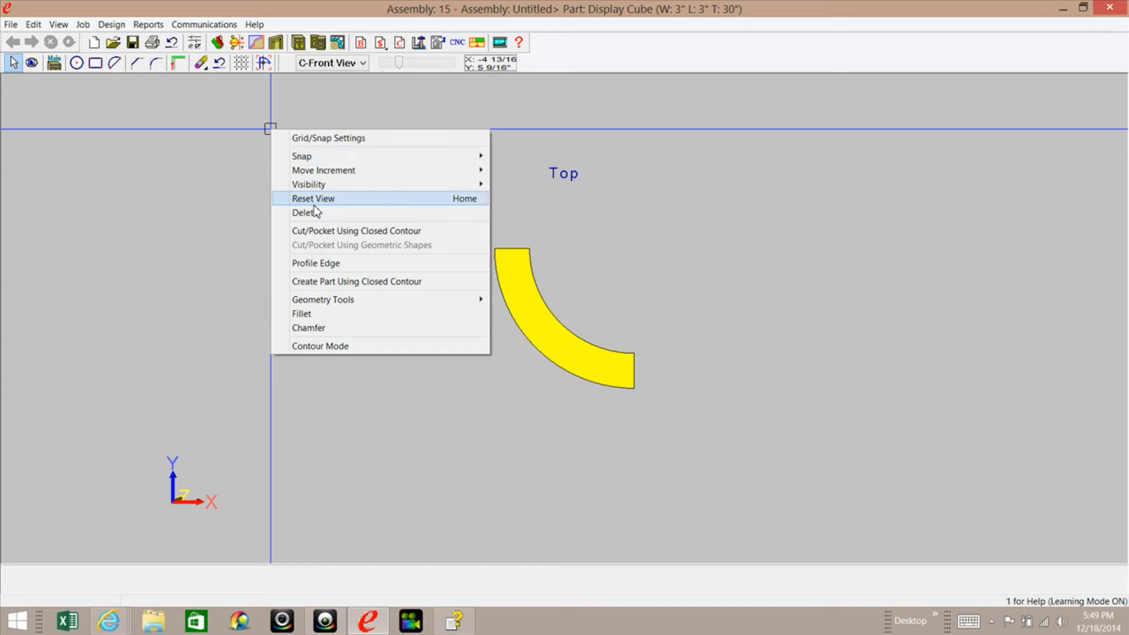
pyautogui.click(312, 211)
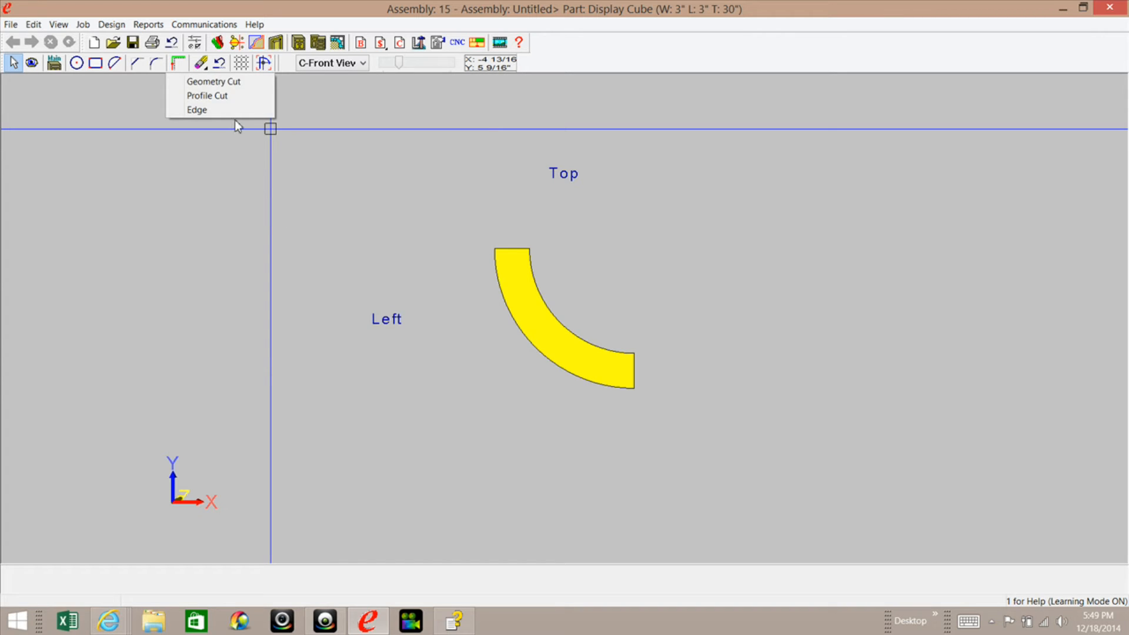
pyautogui.click(221, 86)
pyautogui.click(590, 285)
pyautogui.moveTo(443, 221); pyautogui.dragTo(730, 433)
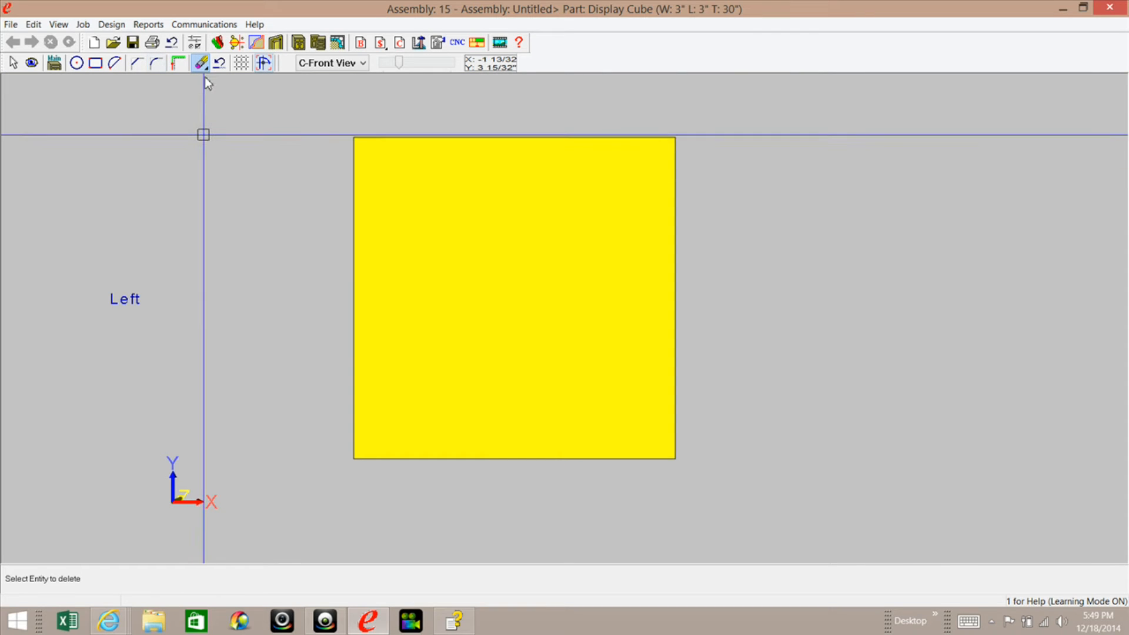
# Step: In contour mode, create edge lines around the square part and fillet its lower-left corner with a 3" radius
pyautogui.click(265, 64)
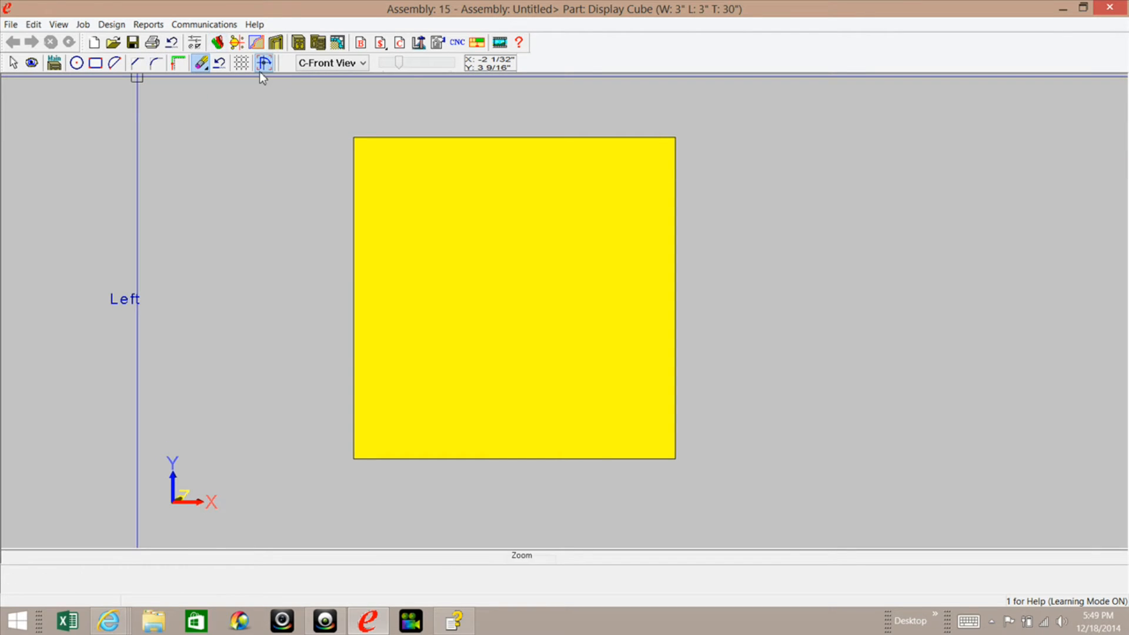
pyautogui.rightClick(193, 167)
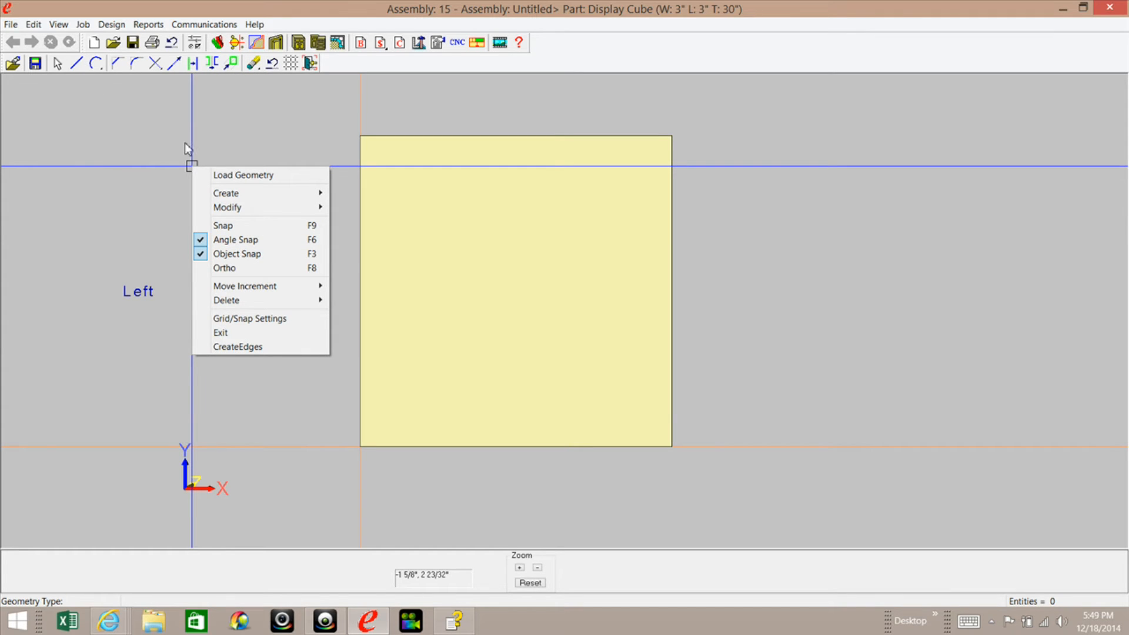
pyautogui.click(256, 347)
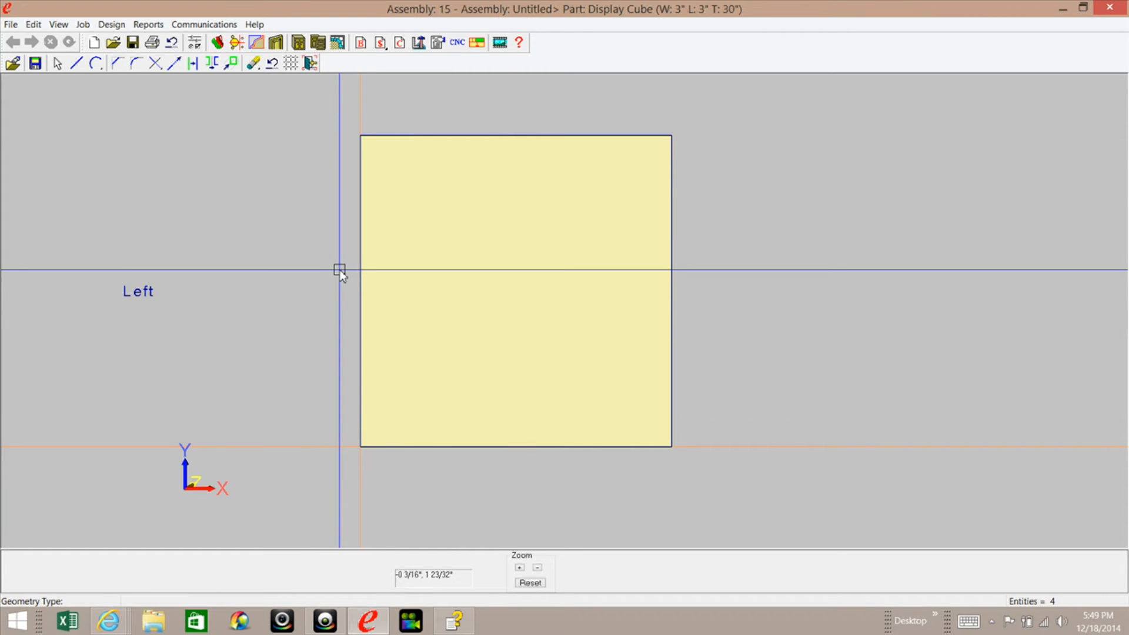
pyautogui.click(135, 64)
pyautogui.click(614, 335)
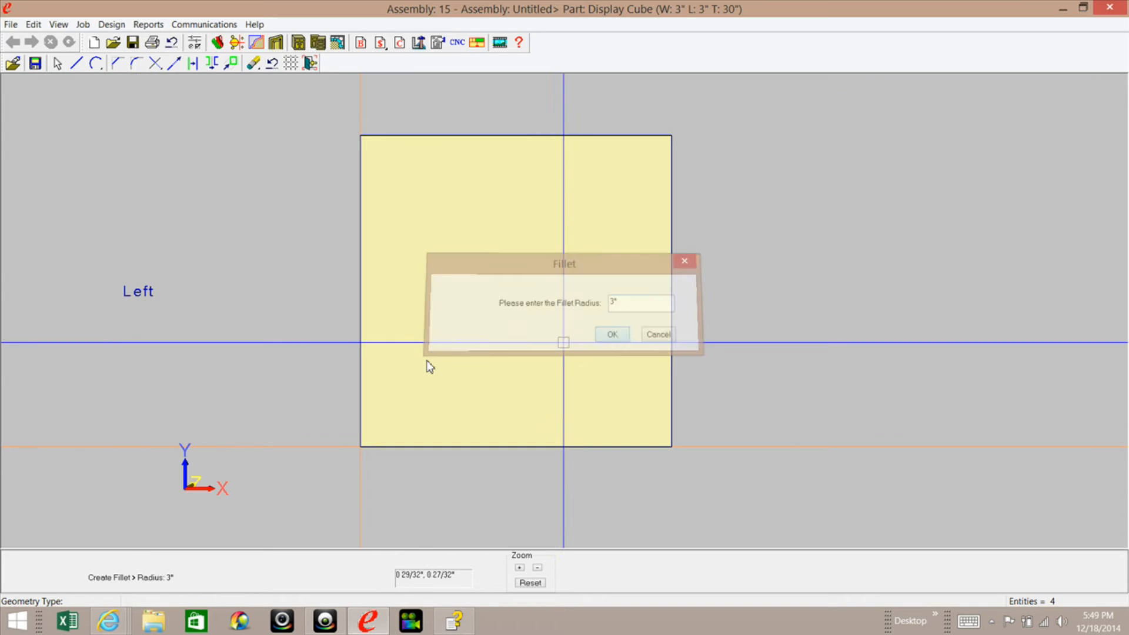
pyautogui.click(362, 379)
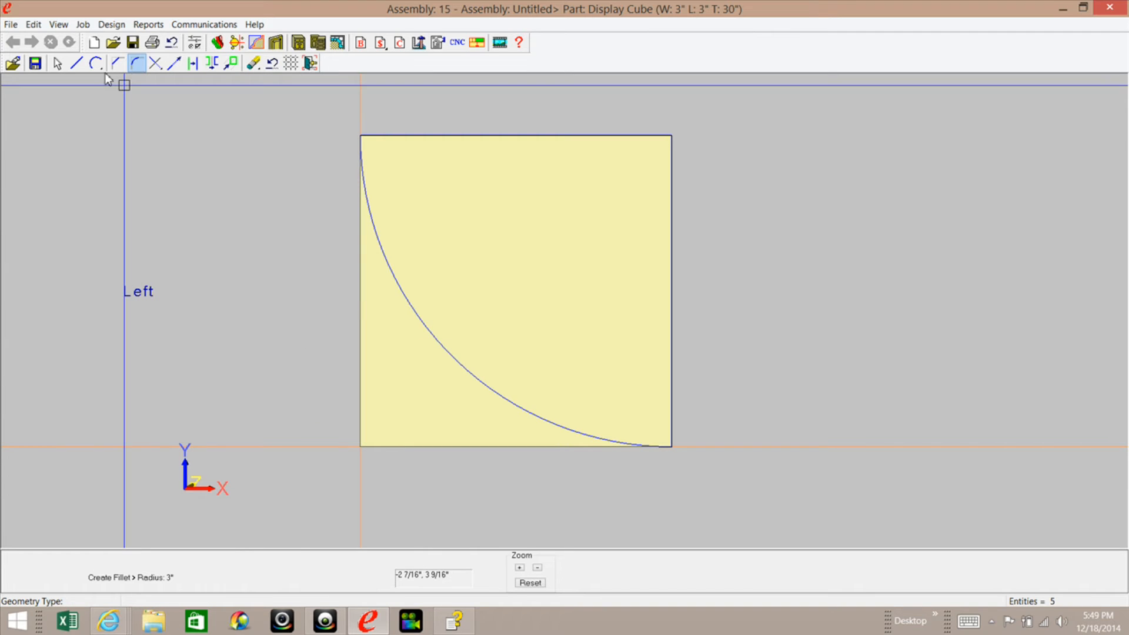
# Step: Offset a copy of the 3" arc inward by 3/4"
pyautogui.click(196, 64)
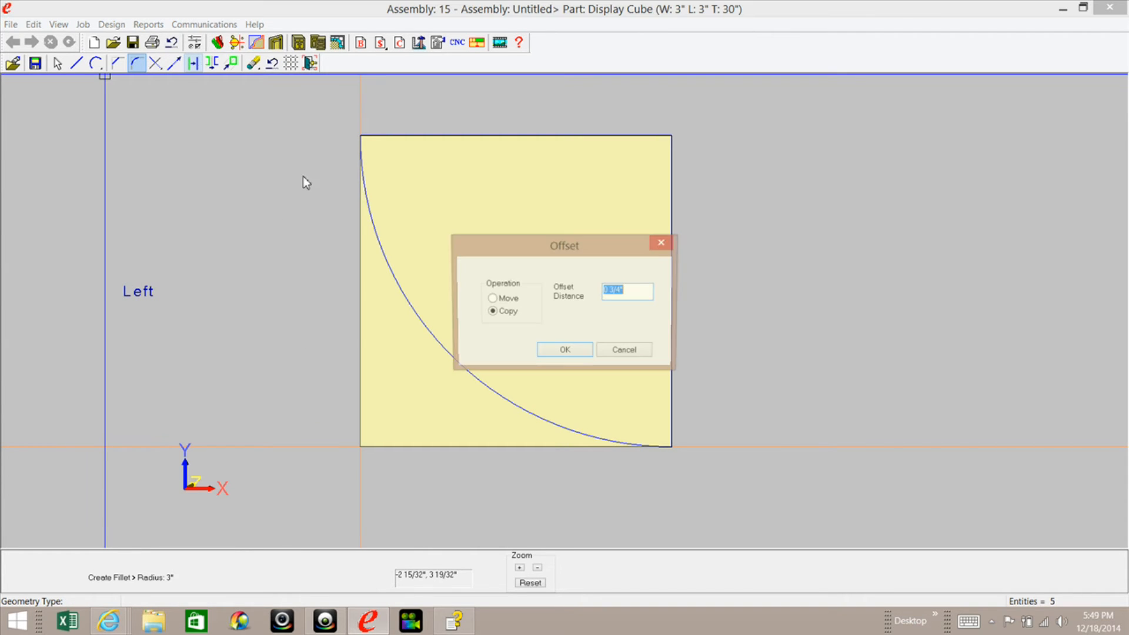
pyautogui.click(565, 353)
pyautogui.click(486, 383)
pyautogui.click(504, 351)
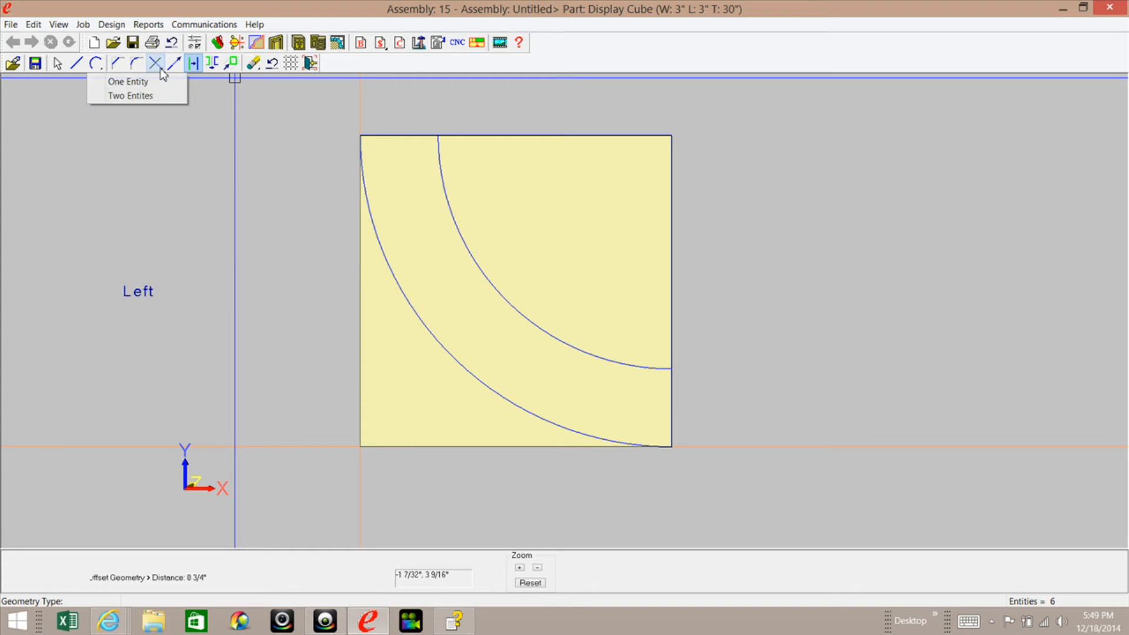
# Step: Extend the ends of both arcs and the top and right edge lines by 1/4" beyond the square
pyautogui.click(153, 81)
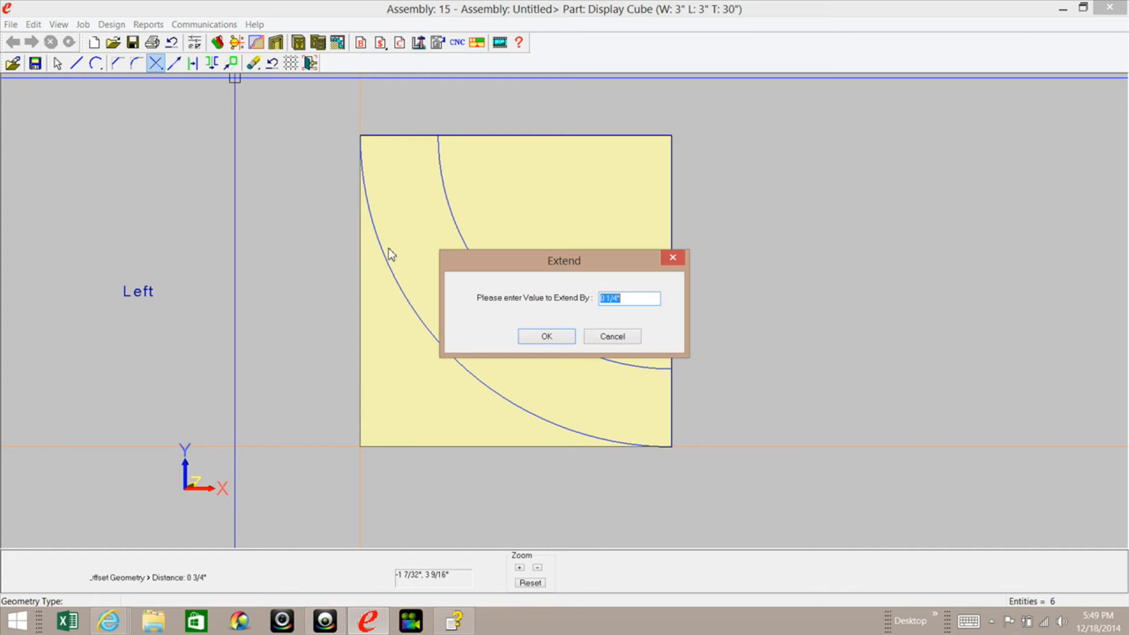
pyautogui.click(547, 337)
pyautogui.click(374, 137)
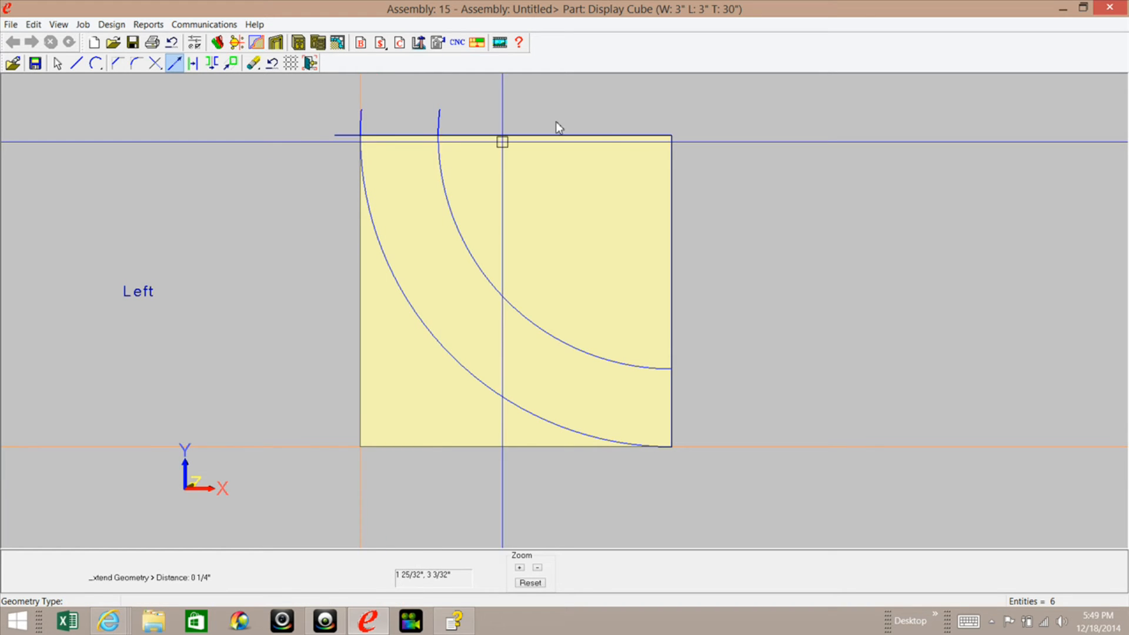
pyautogui.click(637, 138)
pyautogui.click(671, 165)
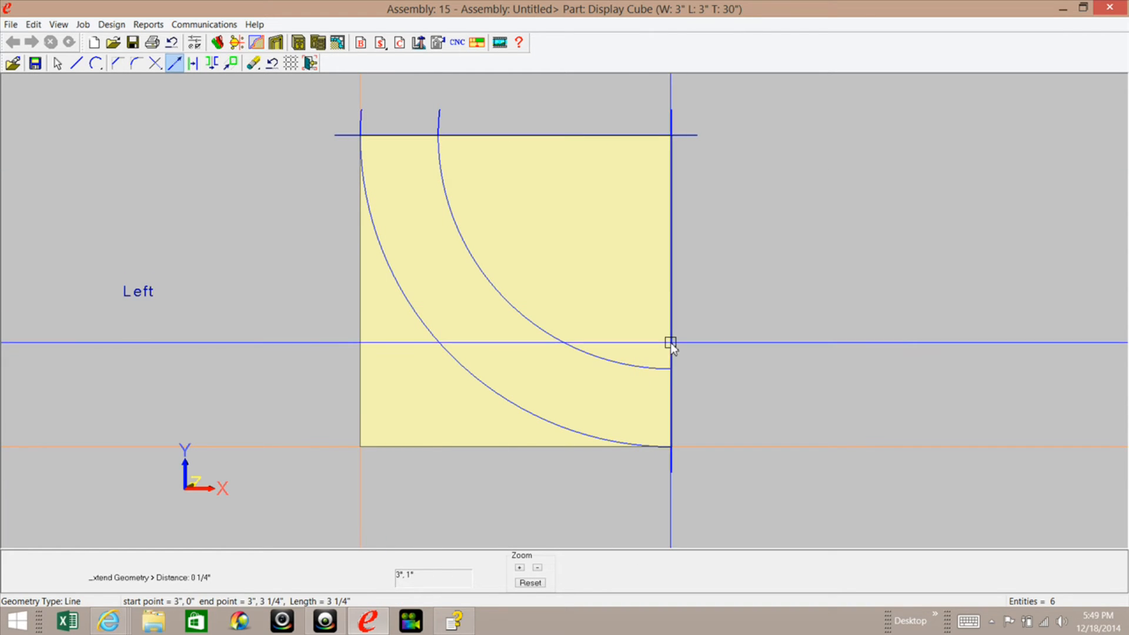
pyautogui.click(663, 369)
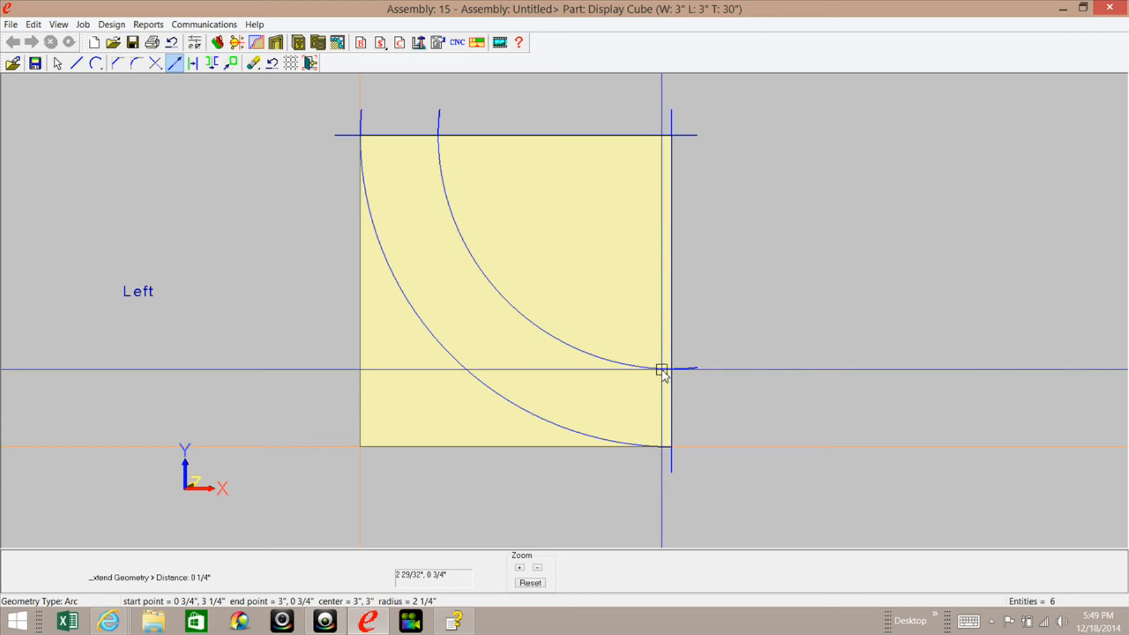
pyautogui.click(653, 449)
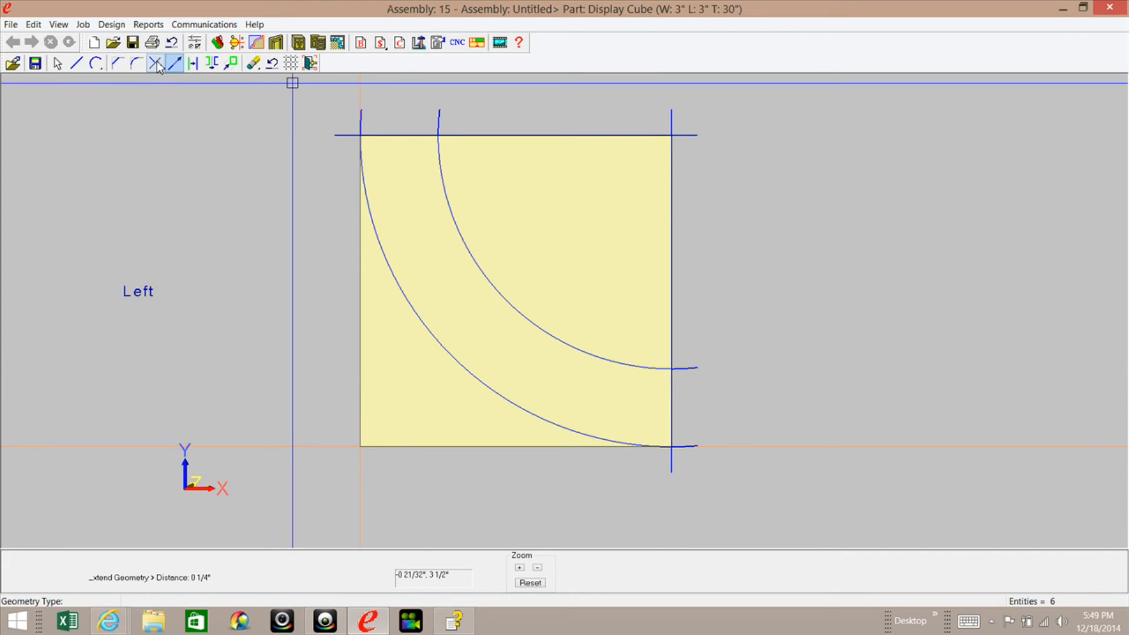
# Step: Trim the outer arc and top edge line to each other, and try trimming the inner arc and bottom edge
pyautogui.click(140, 97)
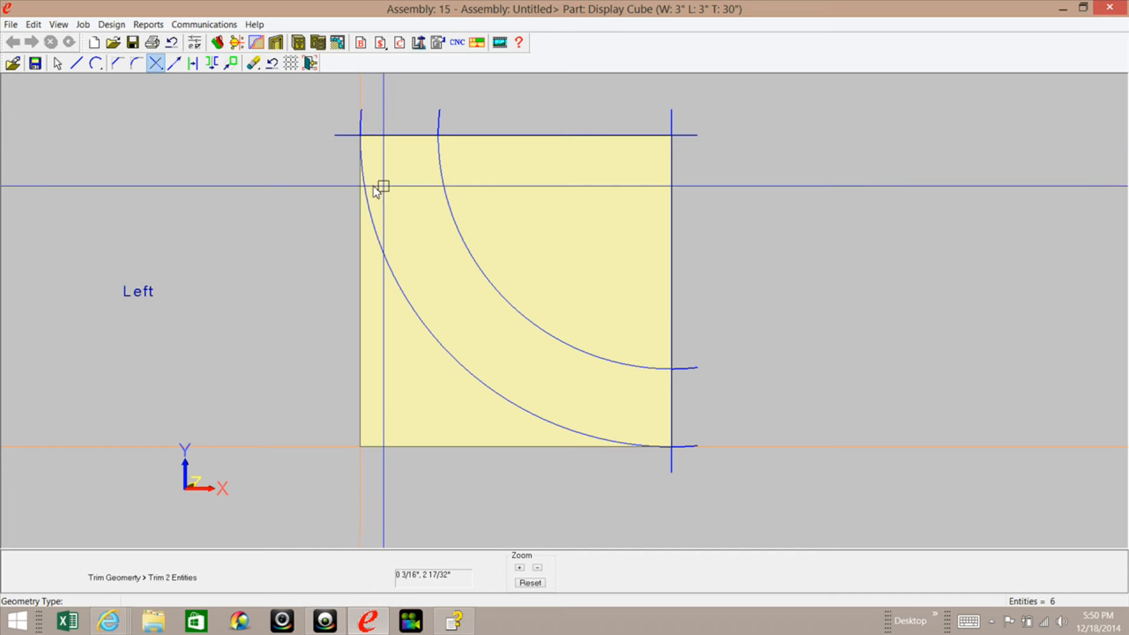
pyautogui.click(364, 173)
pyautogui.click(383, 136)
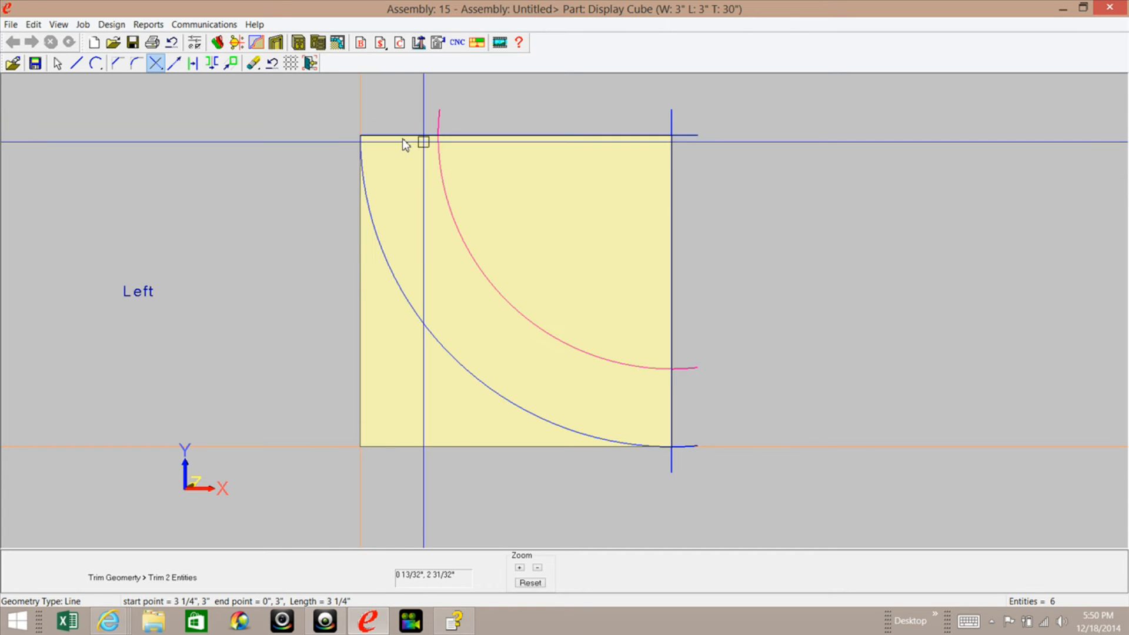
pyautogui.click(415, 136)
pyautogui.click(438, 148)
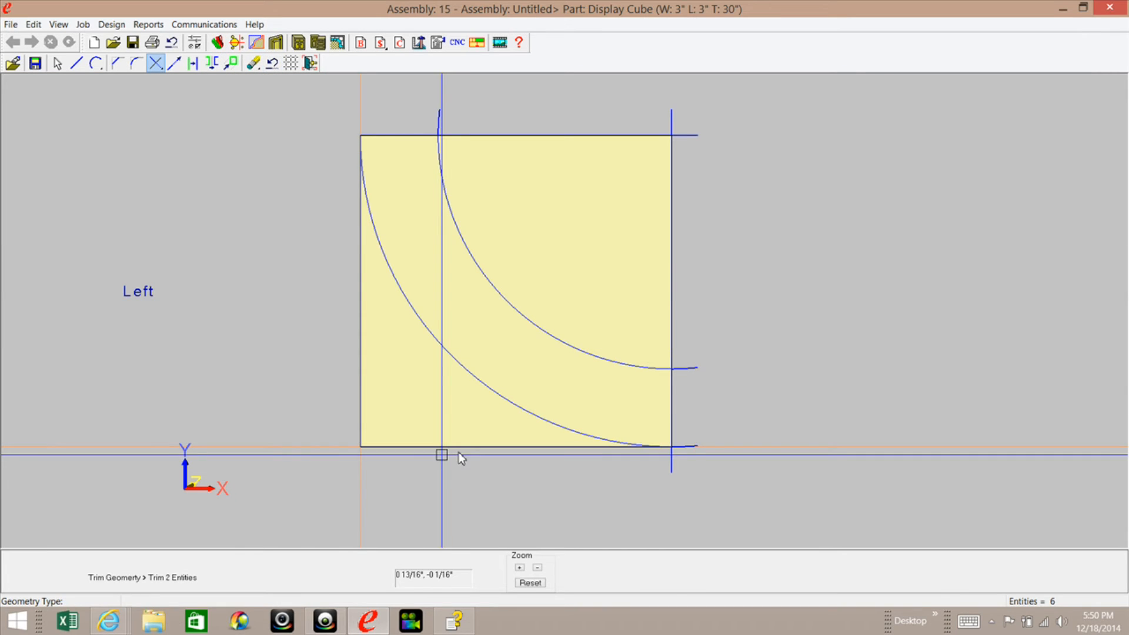
pyautogui.click(654, 447)
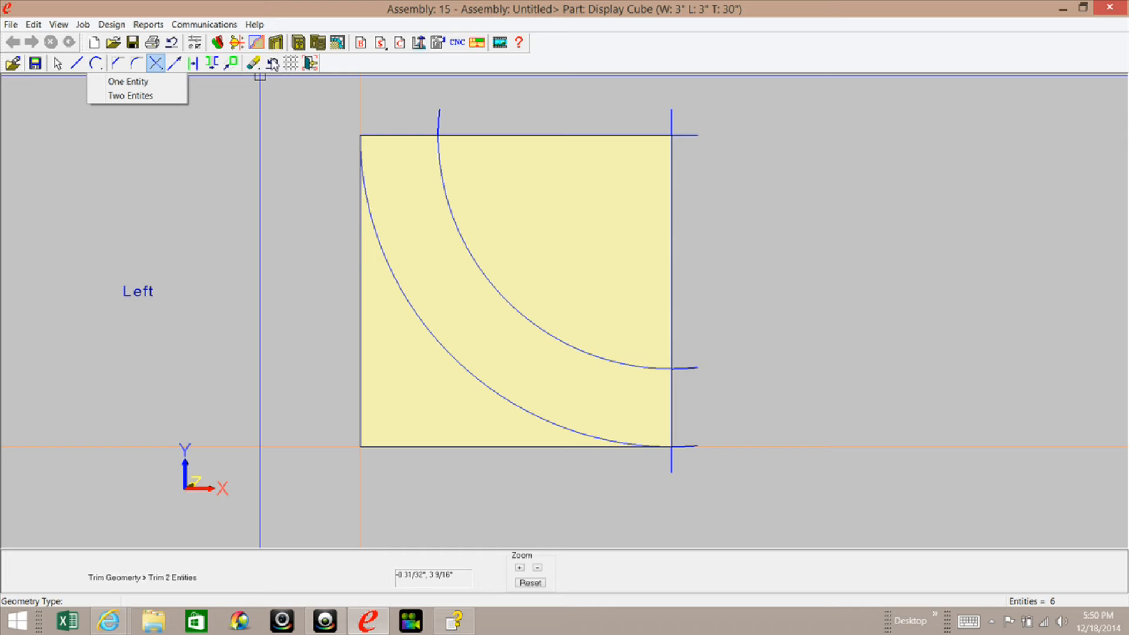
# Step: Delete all contour entities from the square part's face
pyautogui.click(253, 64)
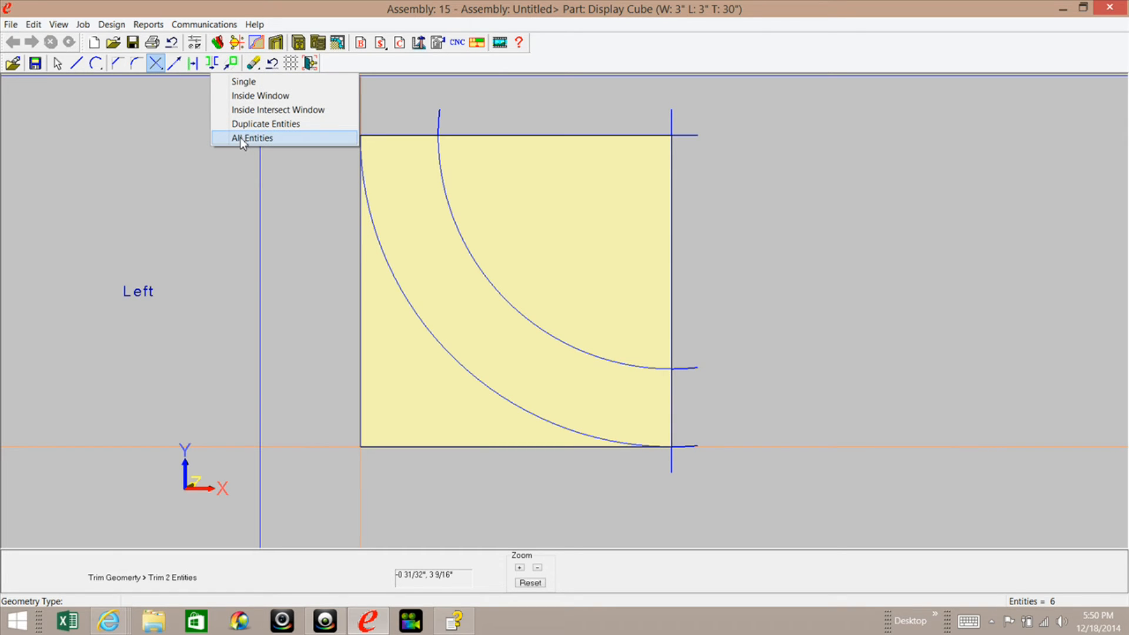
pyautogui.click(240, 137)
pyautogui.click(551, 335)
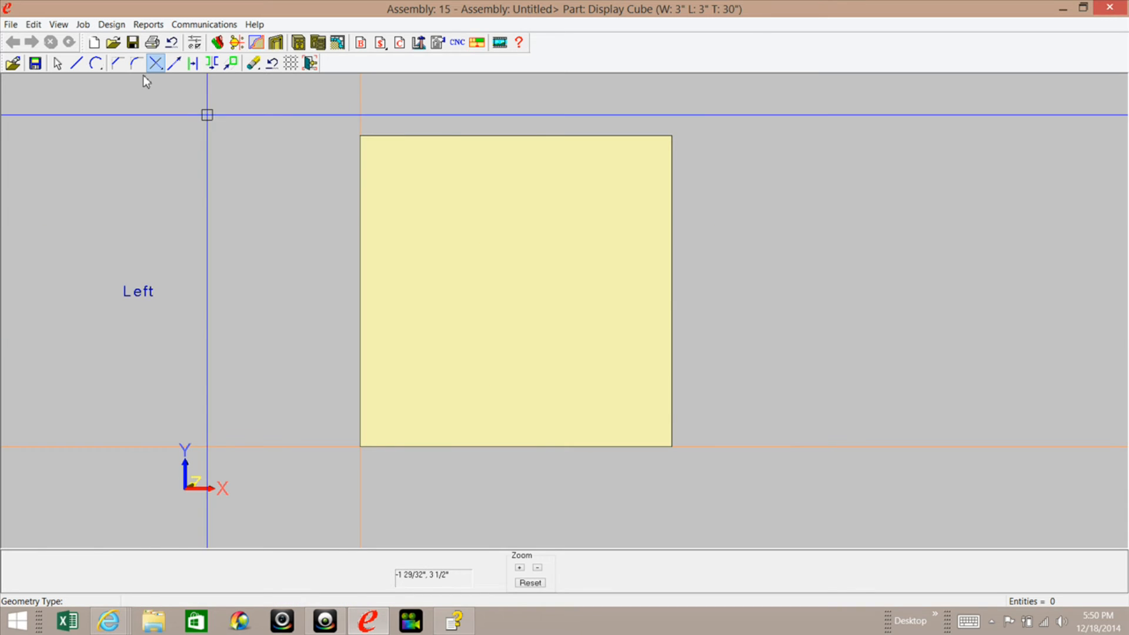
# Step: Turn on snap and draw 3" lines along the square's left and bottom edges from the 0,0 corner
pyautogui.rightClick(178, 184)
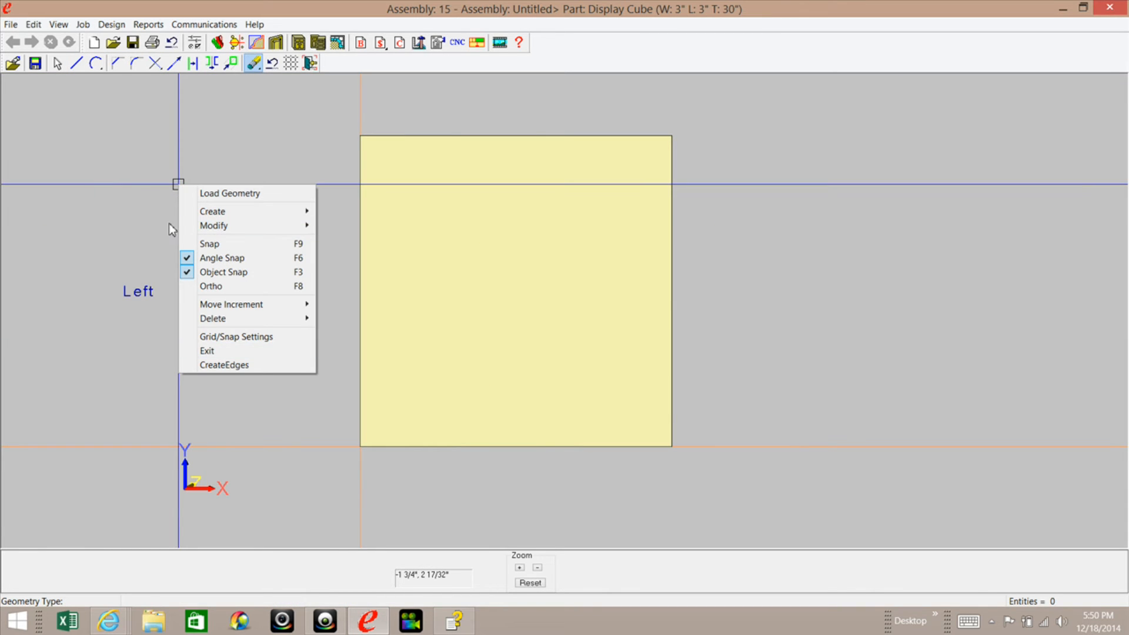
pyautogui.click(211, 242)
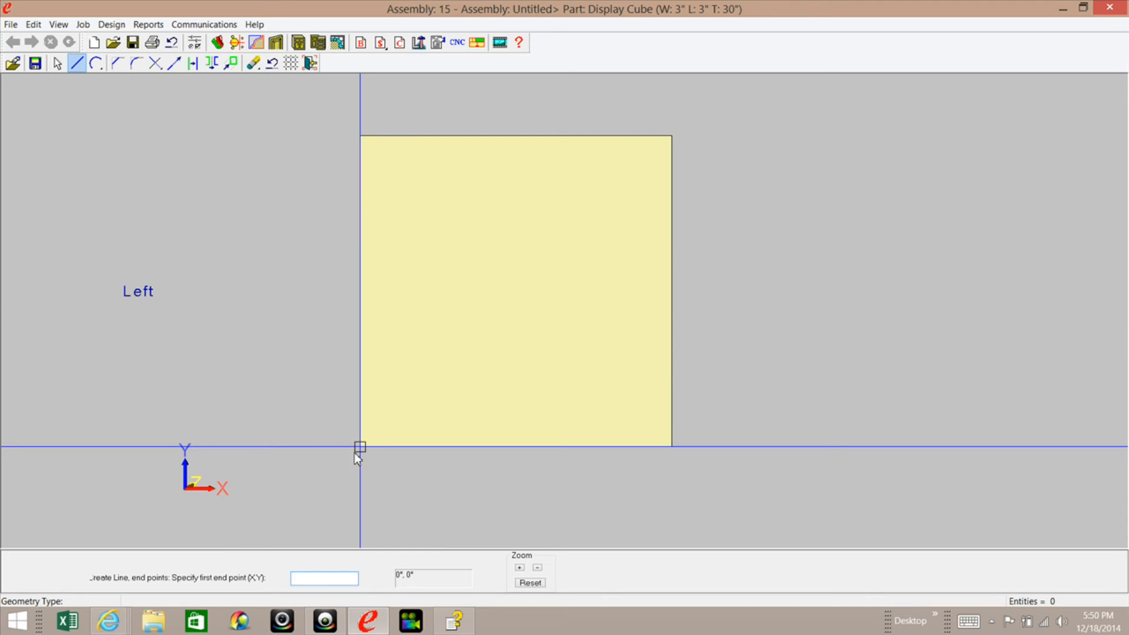
pyautogui.click(364, 158)
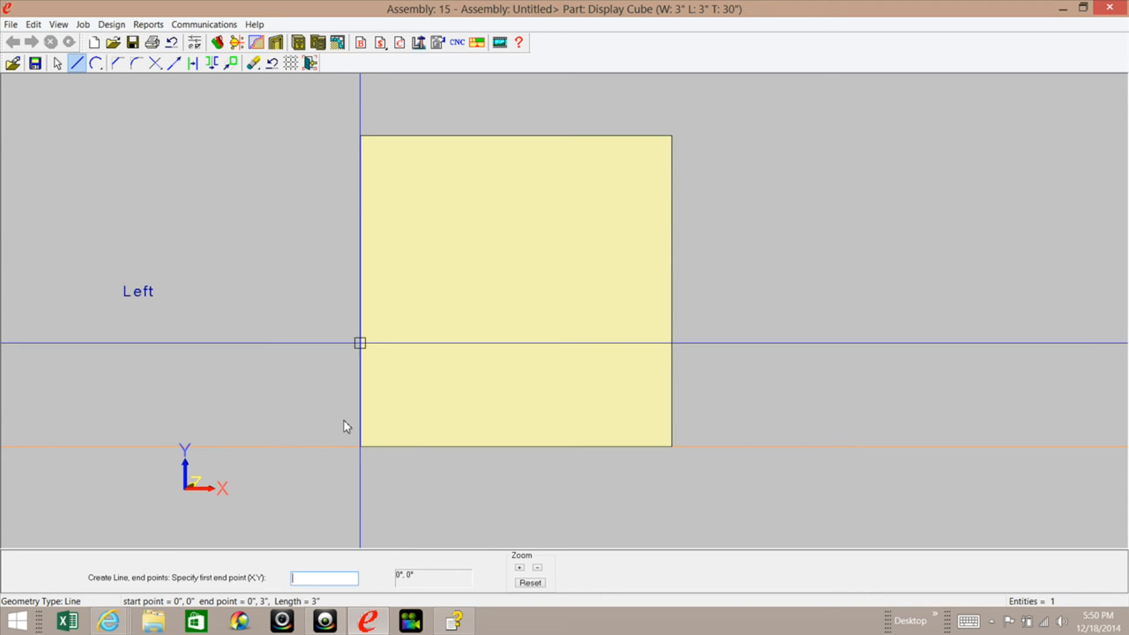
pyautogui.click(672, 447)
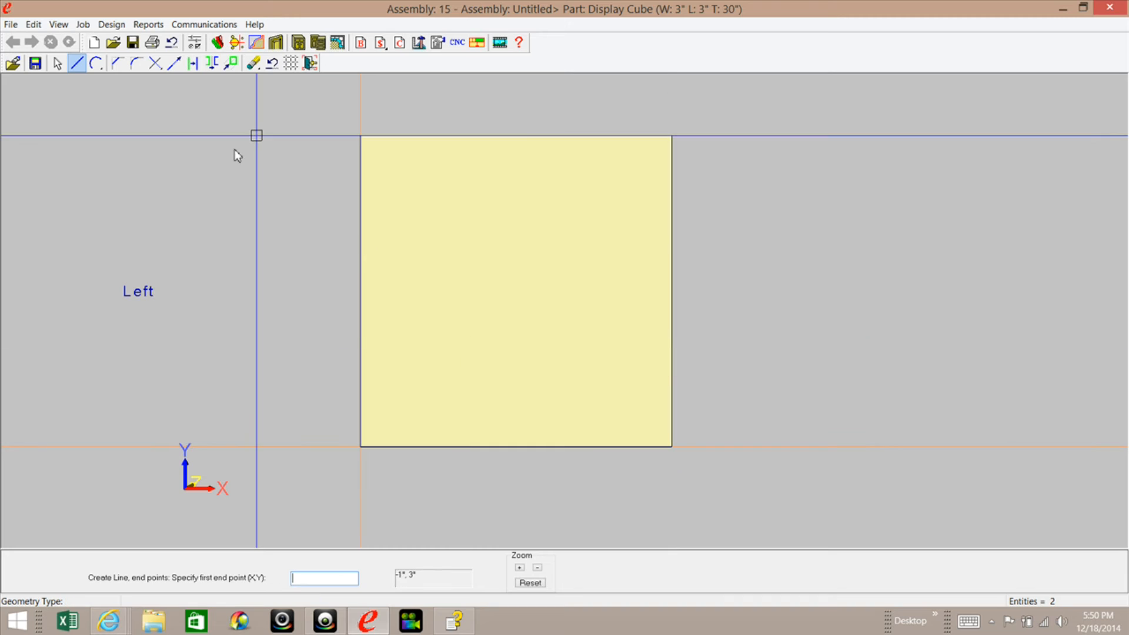
# Step: Fillet the left and bottom lines with a 3" radius
pyautogui.click(139, 62)
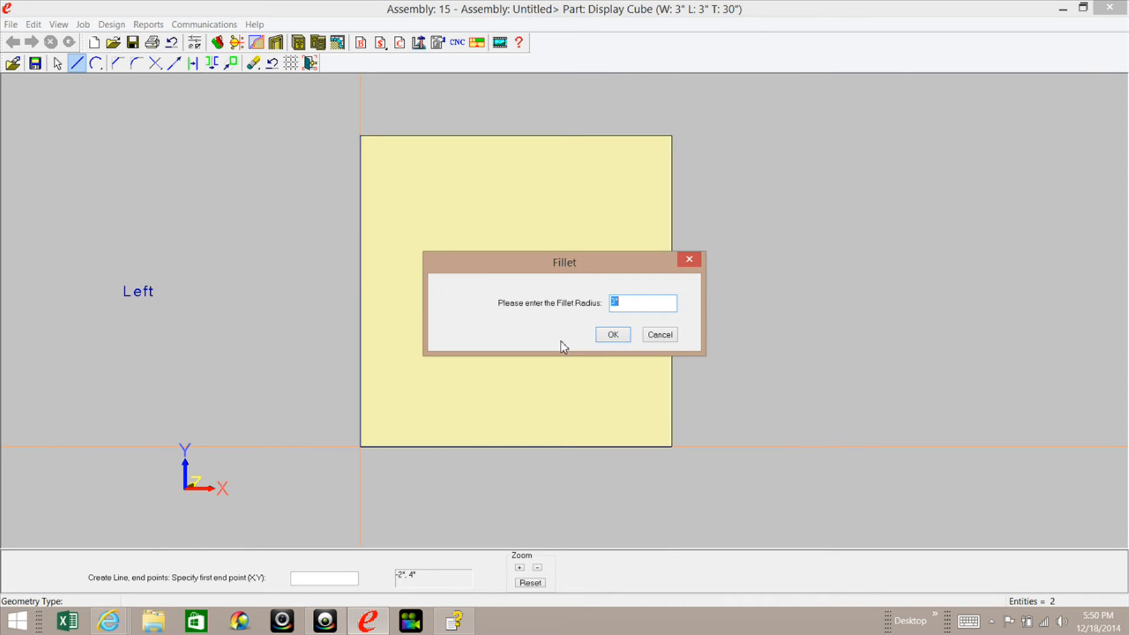
pyautogui.click(612, 335)
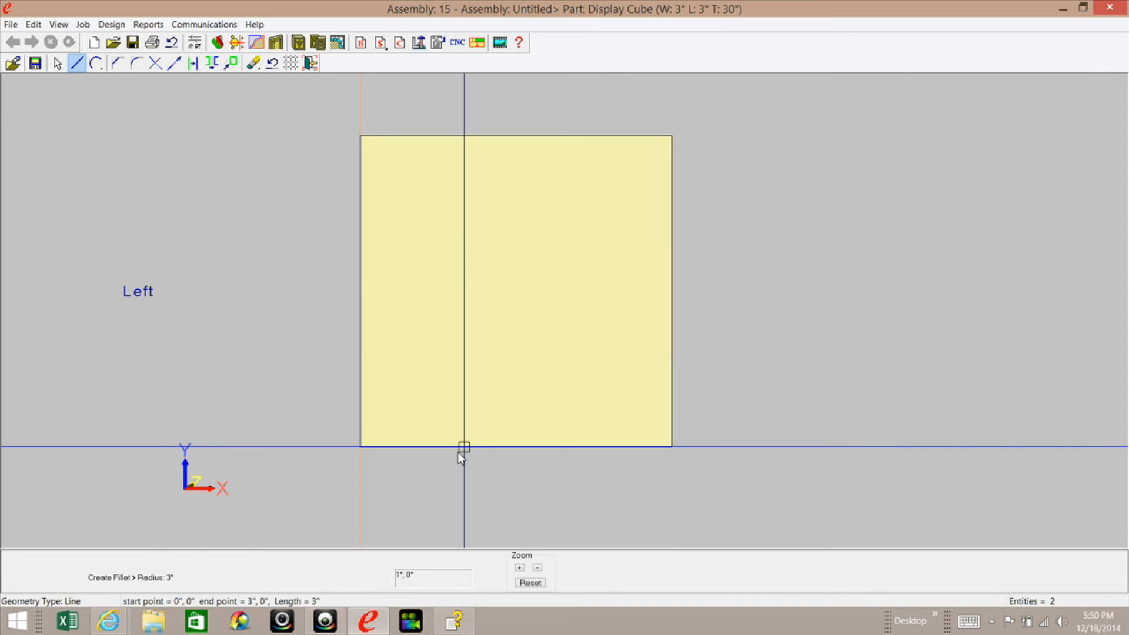
pyautogui.click(368, 383)
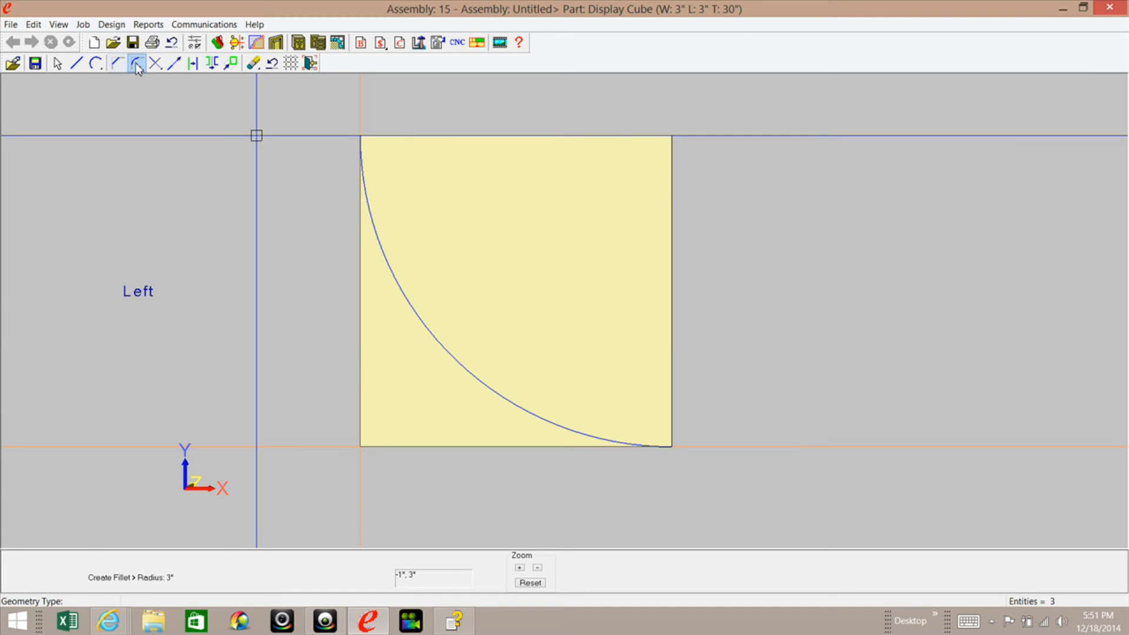
# Step: Turn off snap and offset a copy of the 3" arc inward by 3/4"
pyautogui.click(192, 65)
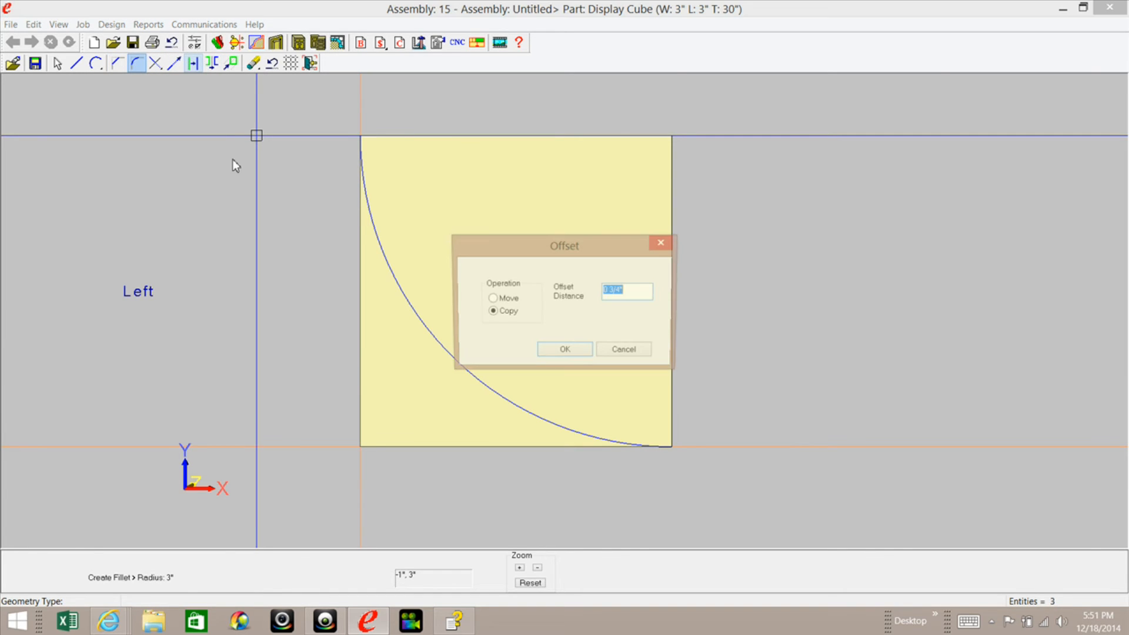
pyautogui.click(563, 351)
pyautogui.rightClick(298, 309)
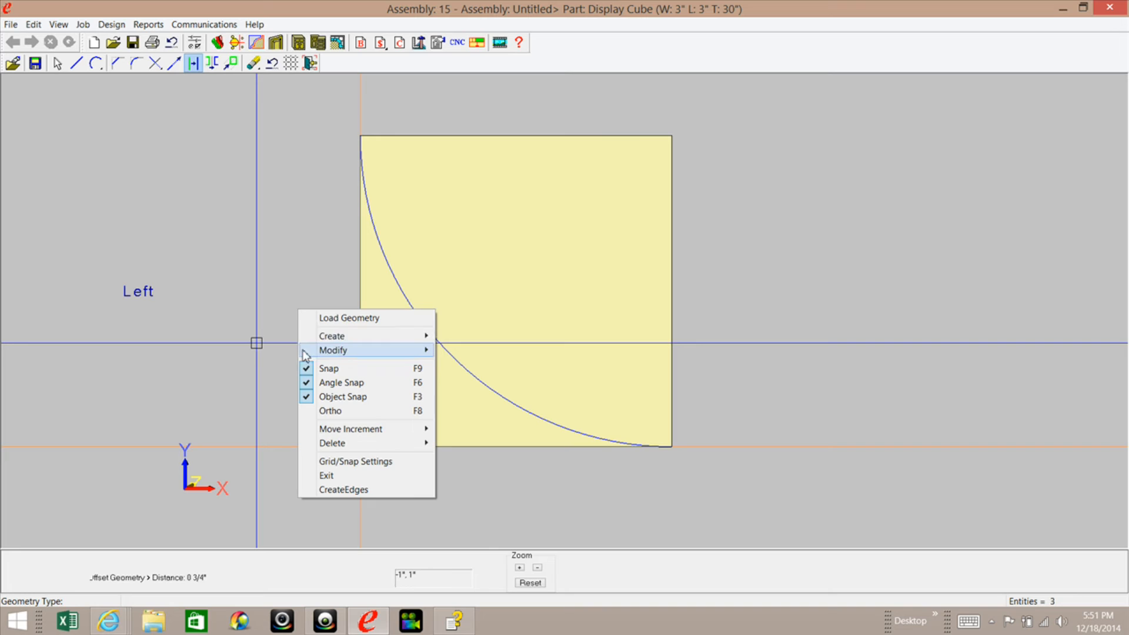
pyautogui.click(328, 369)
pyautogui.click(418, 315)
pyautogui.click(459, 297)
# Step: Draw lines from the inner arc's ends along the top and right edges, overrunning the square's upper-right corner
pyautogui.click(78, 63)
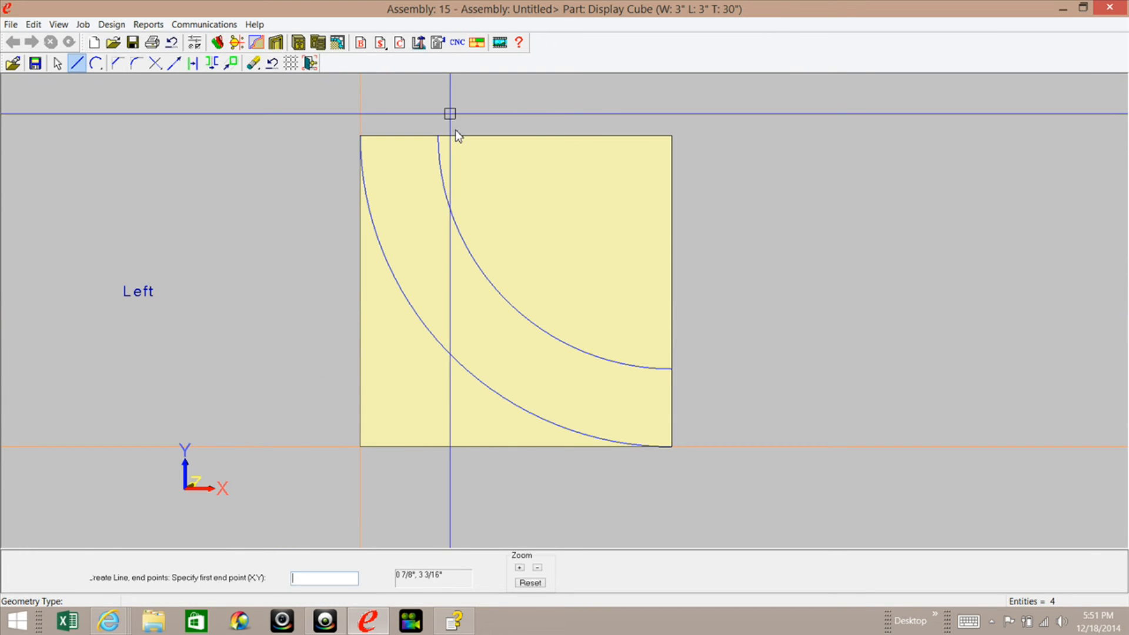
pyautogui.click(438, 136)
pyautogui.click(712, 137)
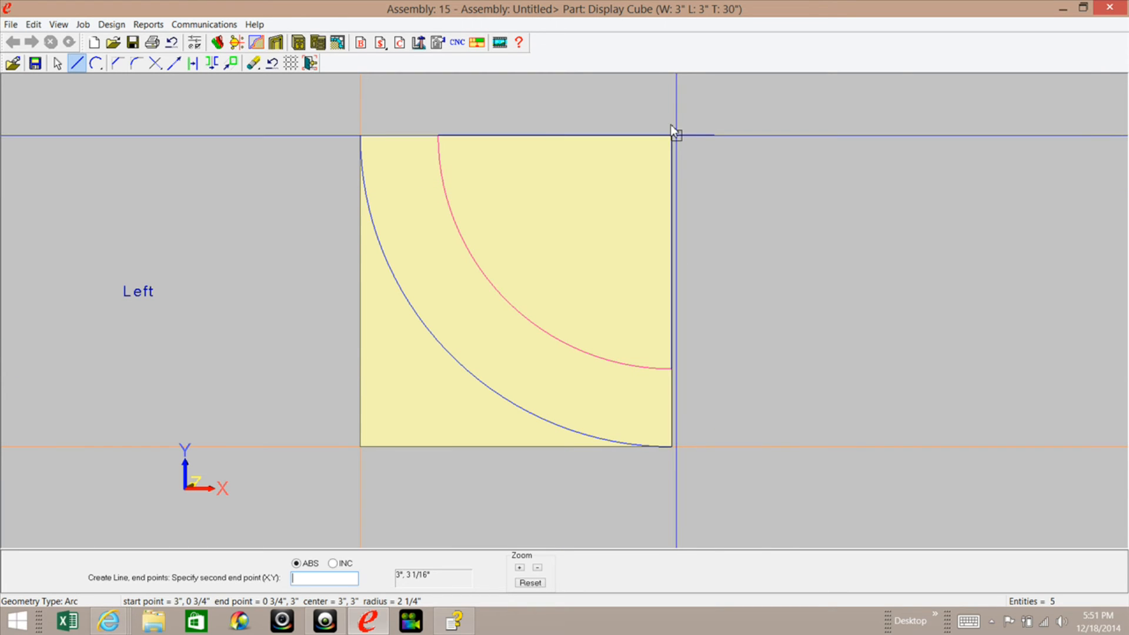
pyautogui.click(672, 105)
pyautogui.click(674, 449)
# Step: Draw lines from the outer arc's ends along the bottom and left edges, overrunning the square's lower-left corner
pyautogui.click(676, 450)
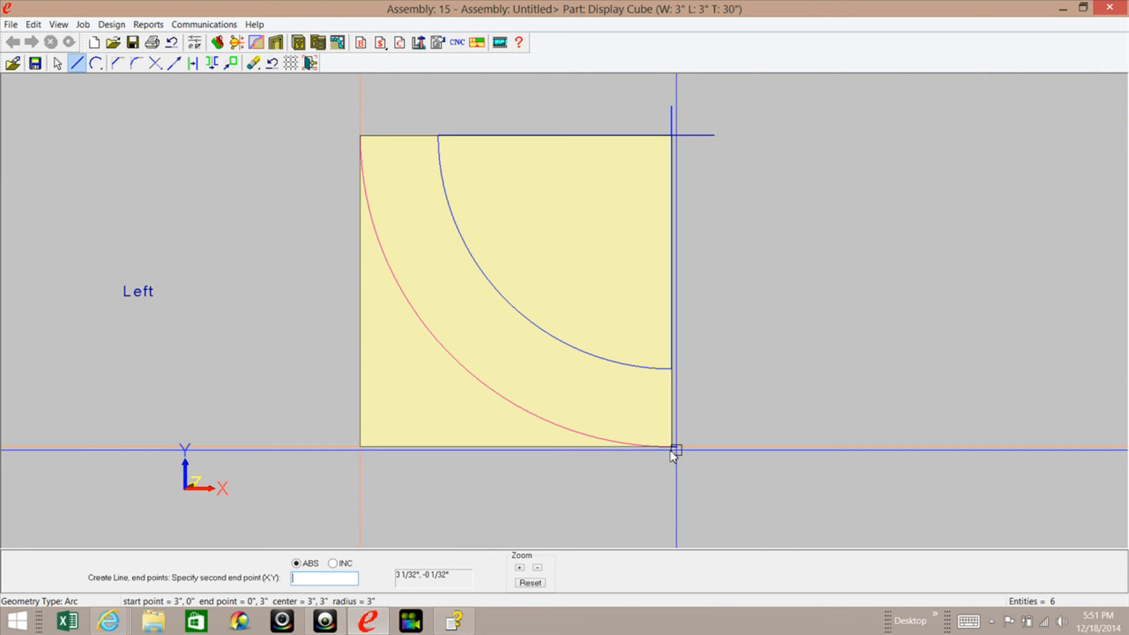
pyautogui.click(311, 446)
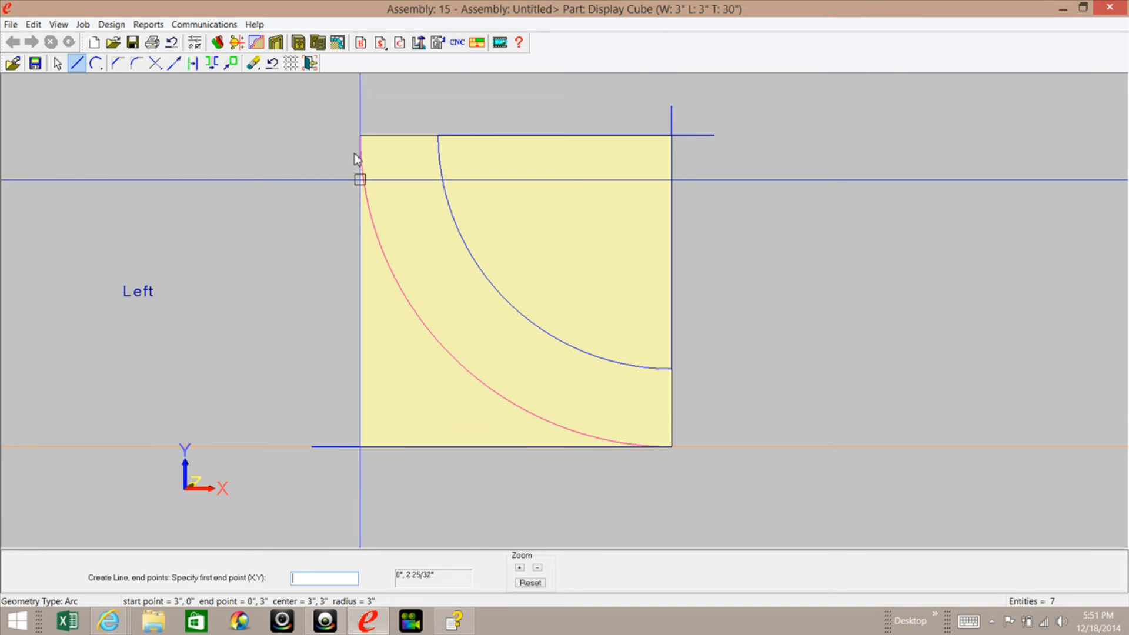
pyautogui.click(359, 136)
pyautogui.click(368, 514)
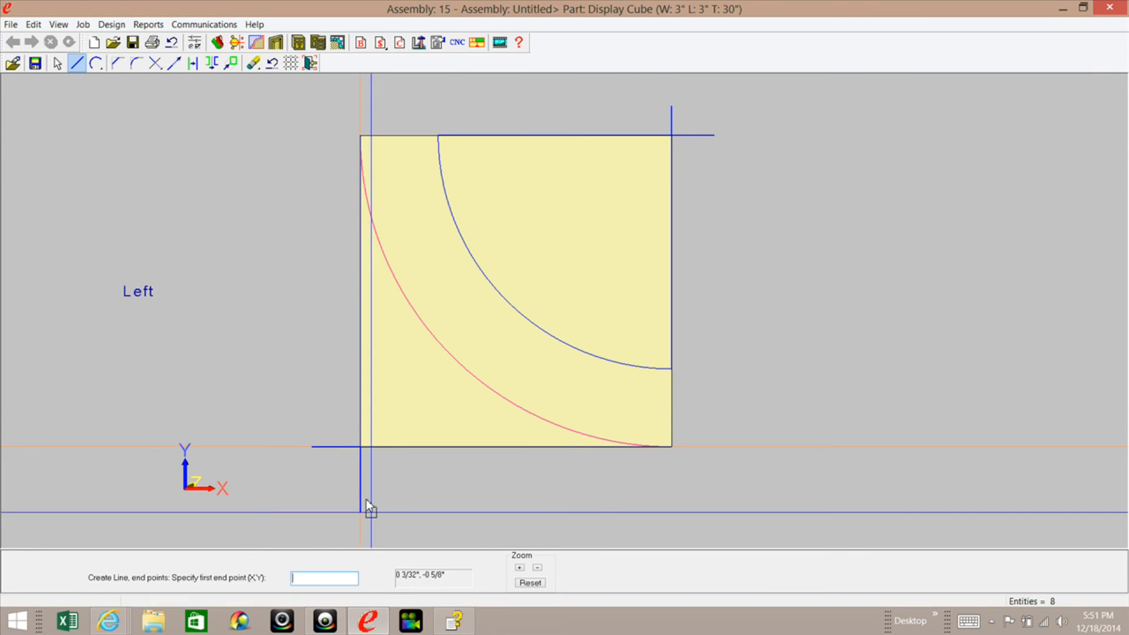
# Step: Extend both arcs and their adjoining lines by 1/4" past the points where they meet
pyautogui.click(174, 63)
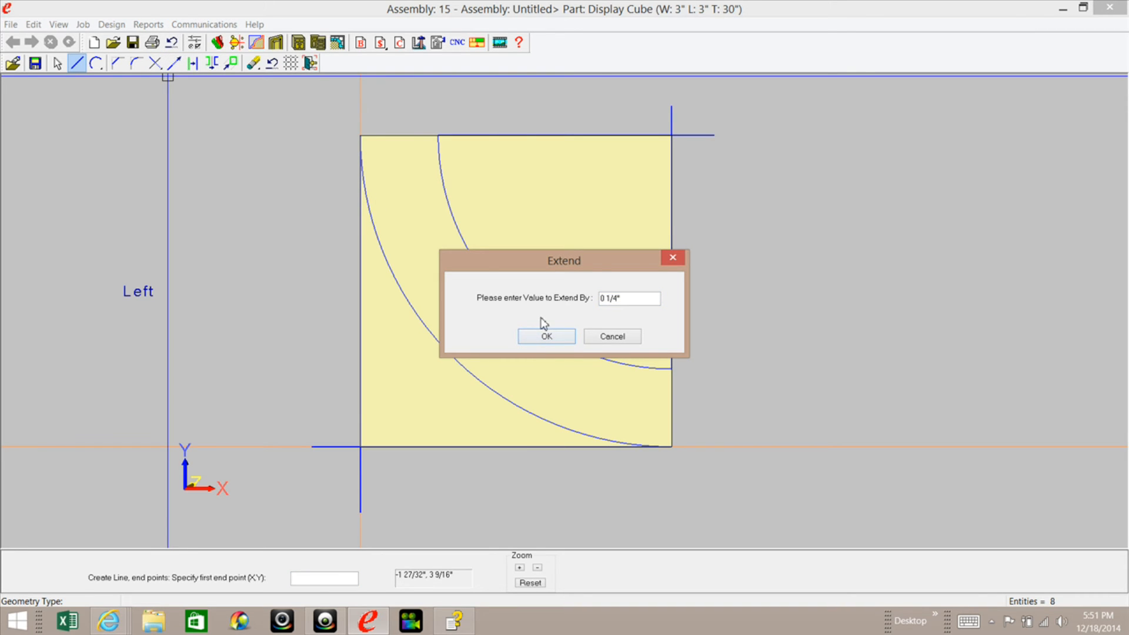
pyautogui.click(545, 337)
pyautogui.click(368, 247)
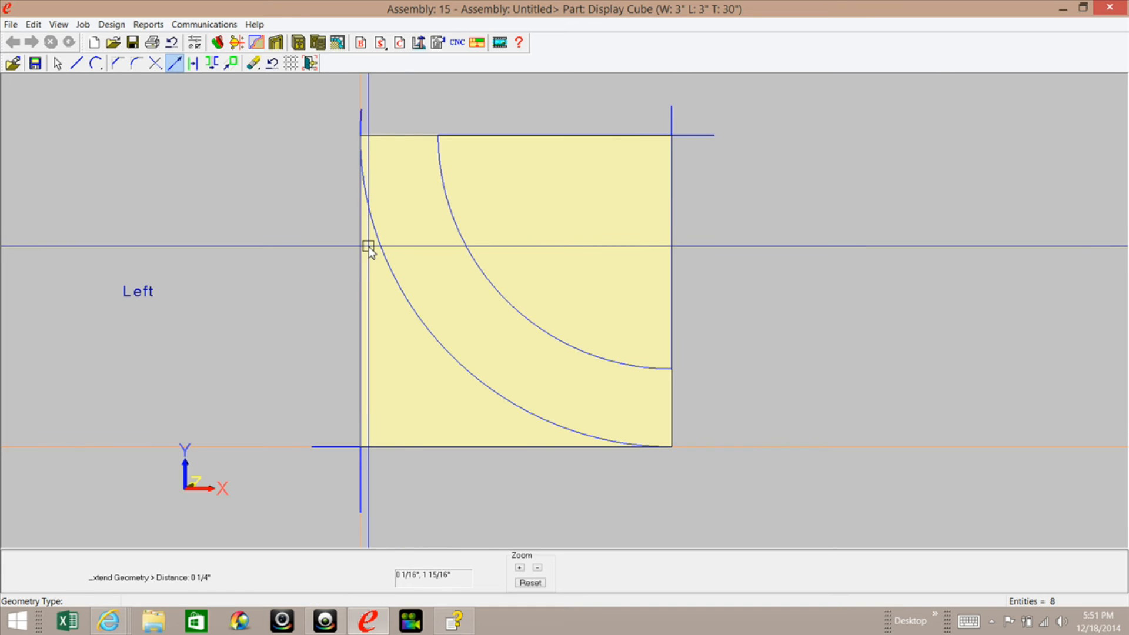
pyautogui.click(595, 449)
pyautogui.click(607, 438)
pyautogui.click(650, 371)
pyautogui.click(444, 156)
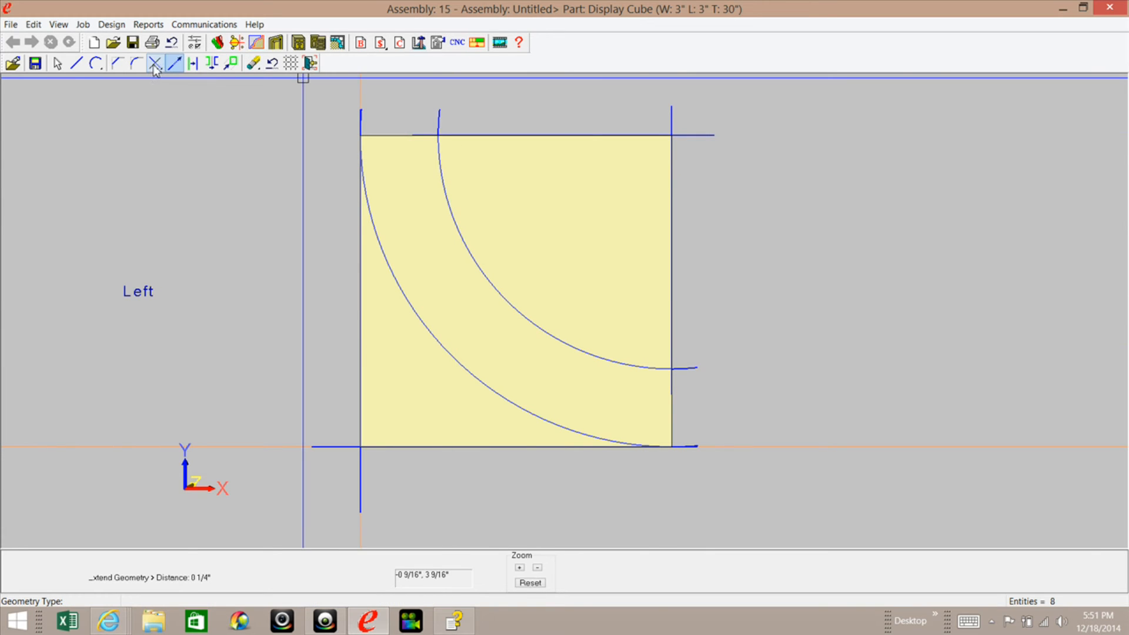
# Step: Trim the outer arc to the left line, and the inner arc, top line and right line to one another's intersections
pyautogui.click(139, 96)
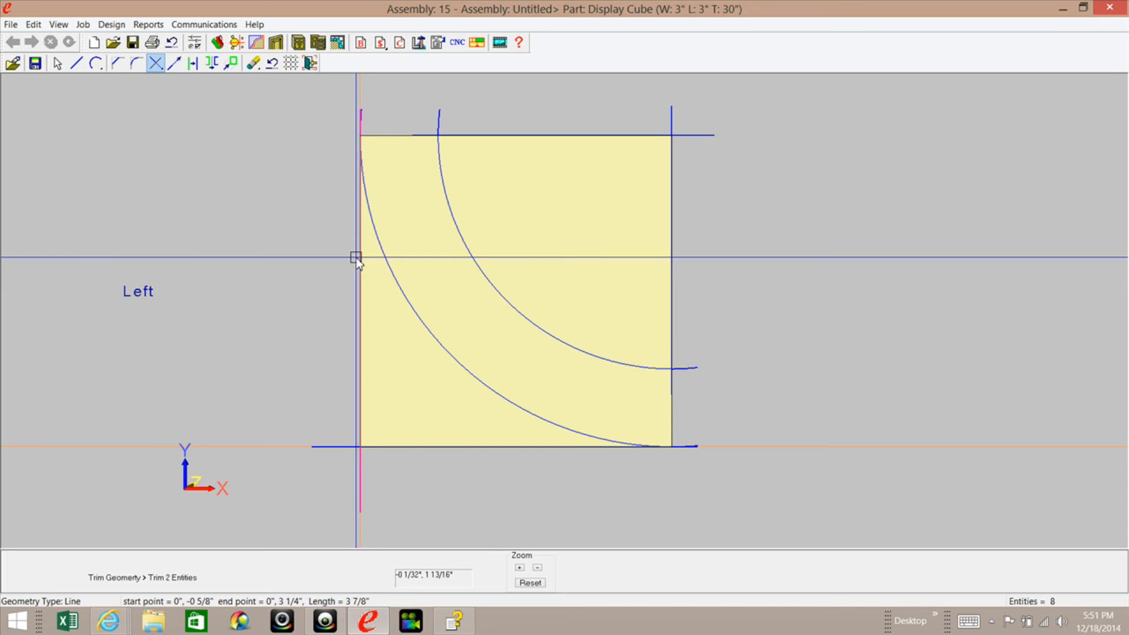
pyautogui.click(440, 147)
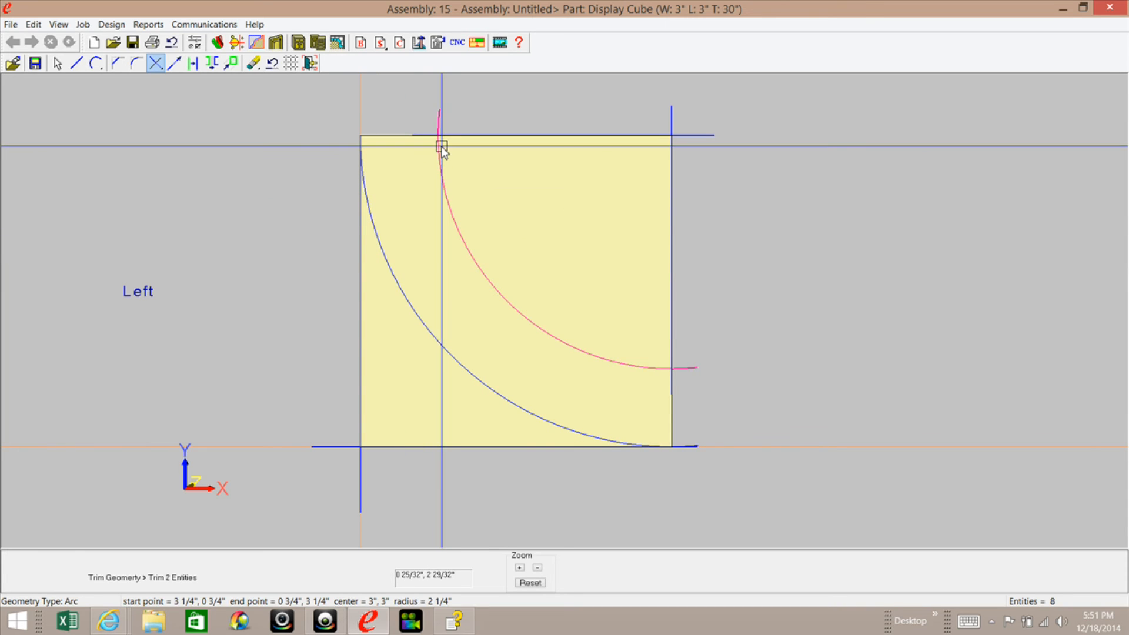
pyautogui.click(588, 135)
pyautogui.click(659, 139)
pyautogui.click(675, 159)
pyautogui.click(653, 366)
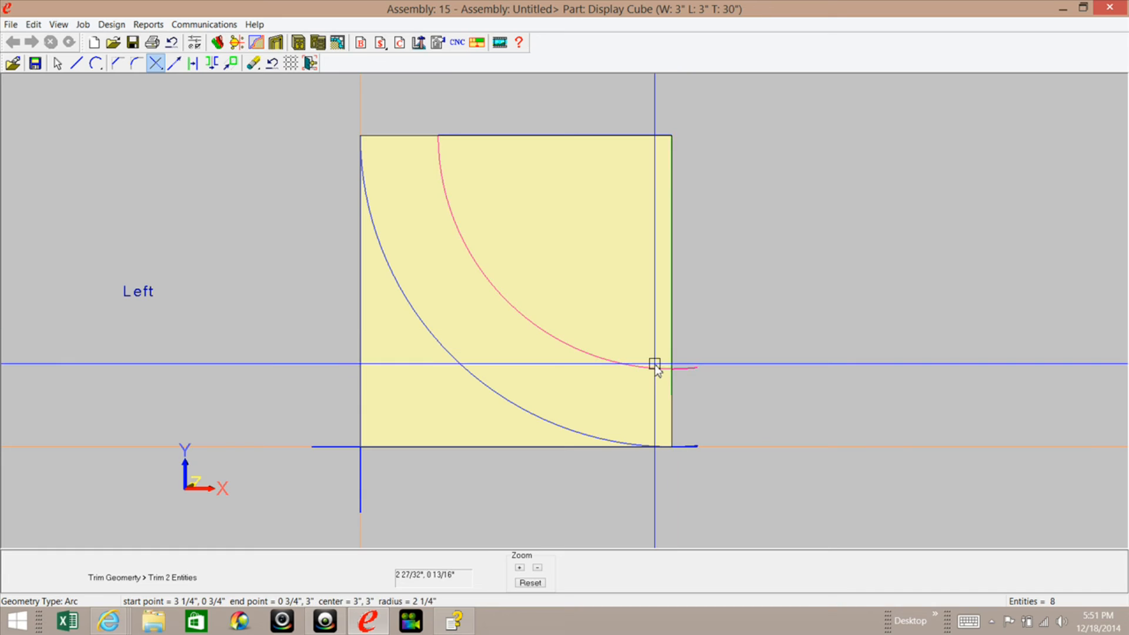
# Step: Trim the outer arc to the bottom line, and the bottom line to the left line at the lower-left corner
pyautogui.click(618, 441)
pyautogui.click(614, 445)
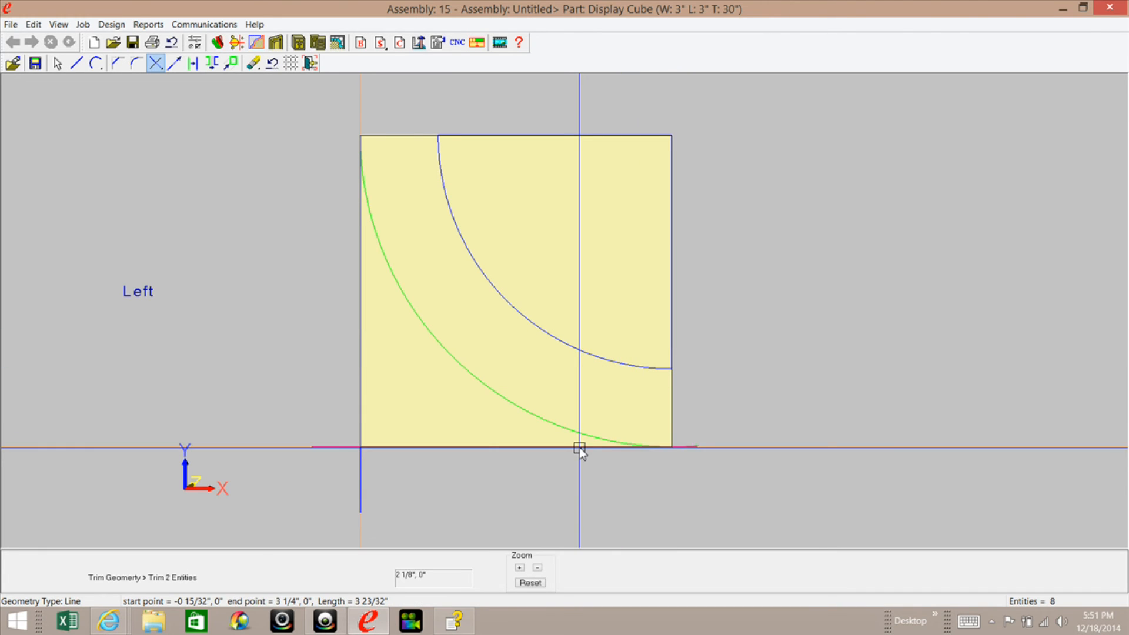
pyautogui.click(413, 449)
pyautogui.click(361, 433)
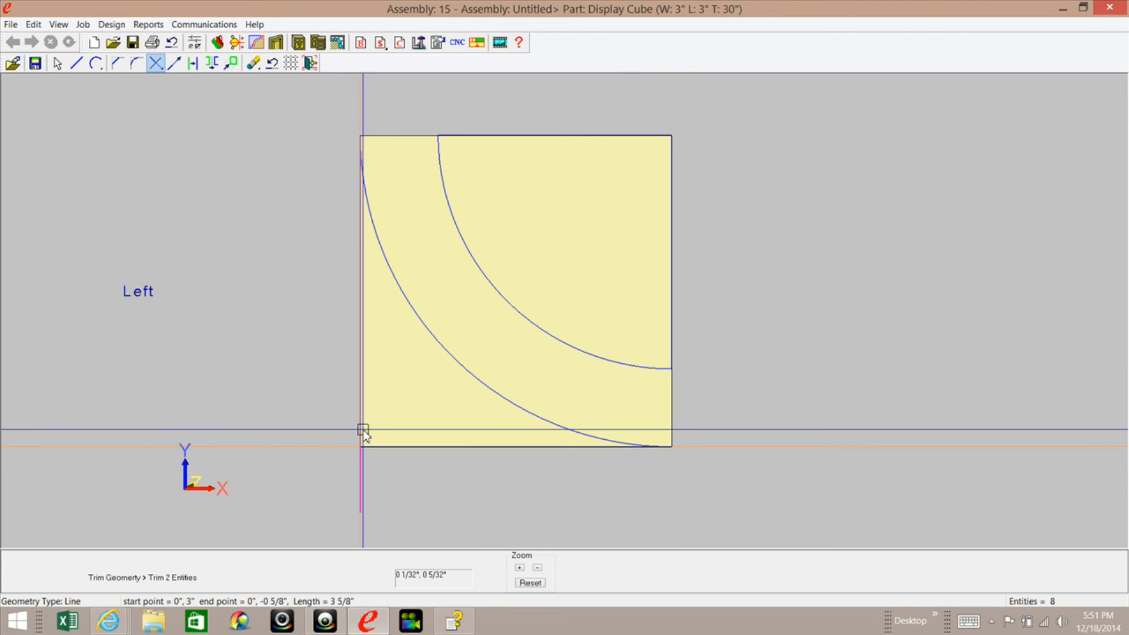
# Step: Leave the contour editor and try to use the inner arc's contour for a closed-contour cut
pyautogui.click(311, 65)
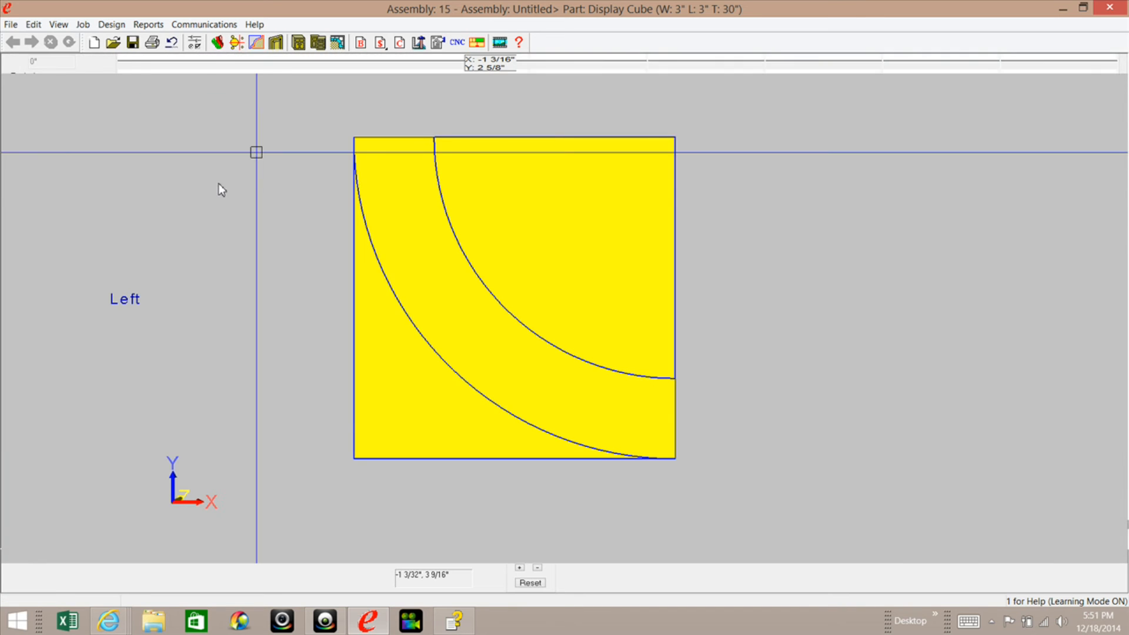
pyautogui.rightClick(213, 198)
pyautogui.click(263, 301)
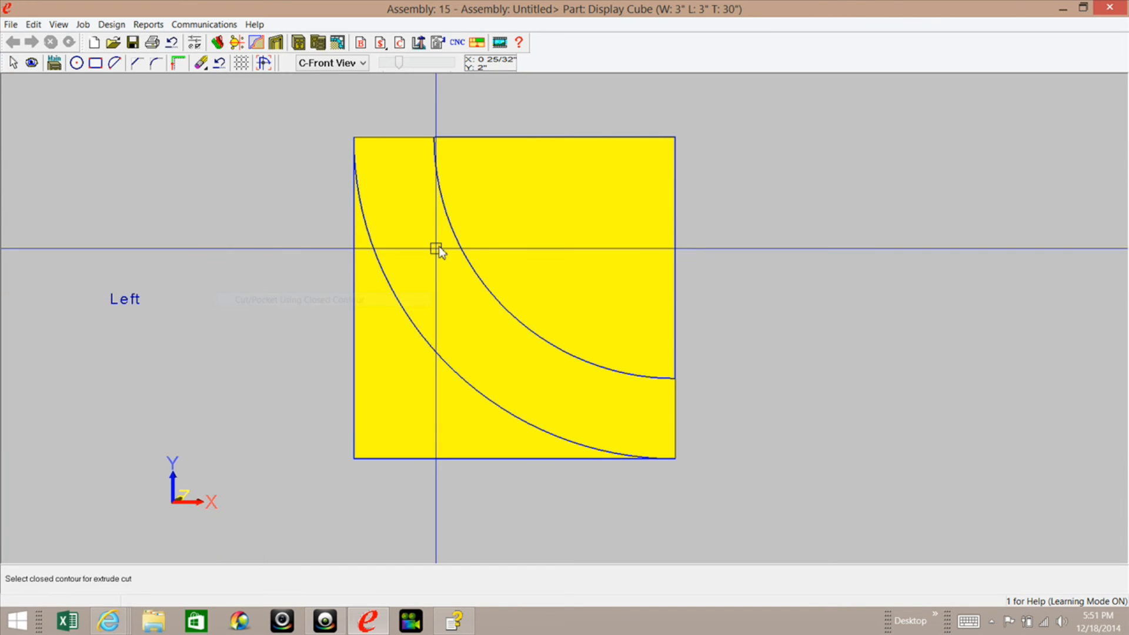
pyautogui.click(456, 234)
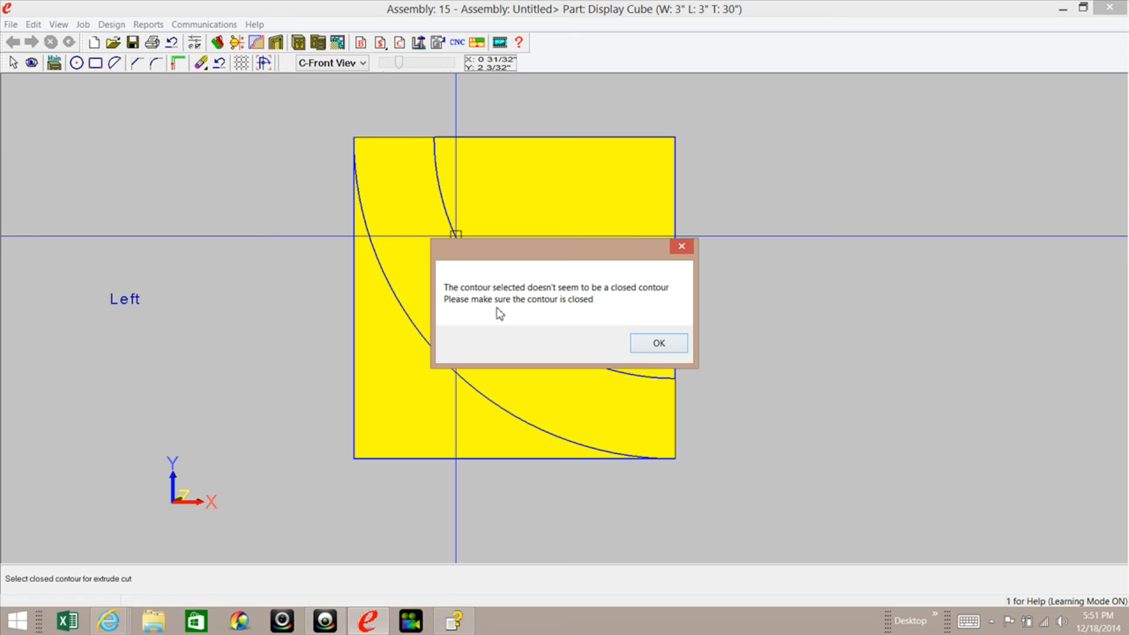
pyautogui.click(674, 351)
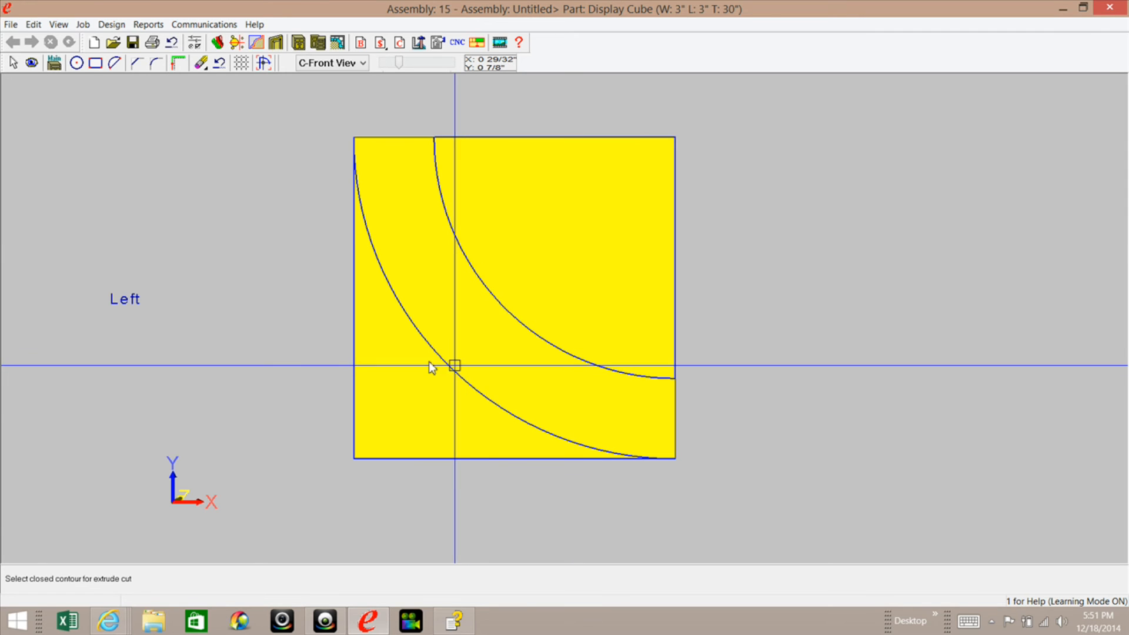
# Step: Test whether the outer arc's contour can be picked for a closed-contour cut, and cancel the cut
pyautogui.rightClick(253, 277)
pyautogui.click(334, 378)
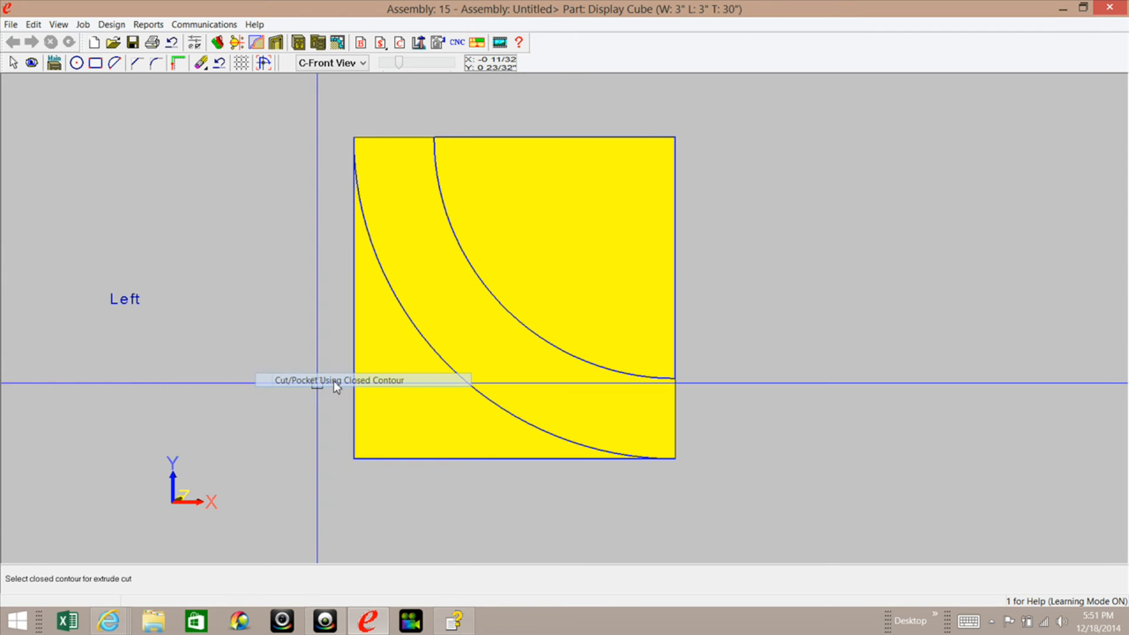
pyautogui.click(438, 345)
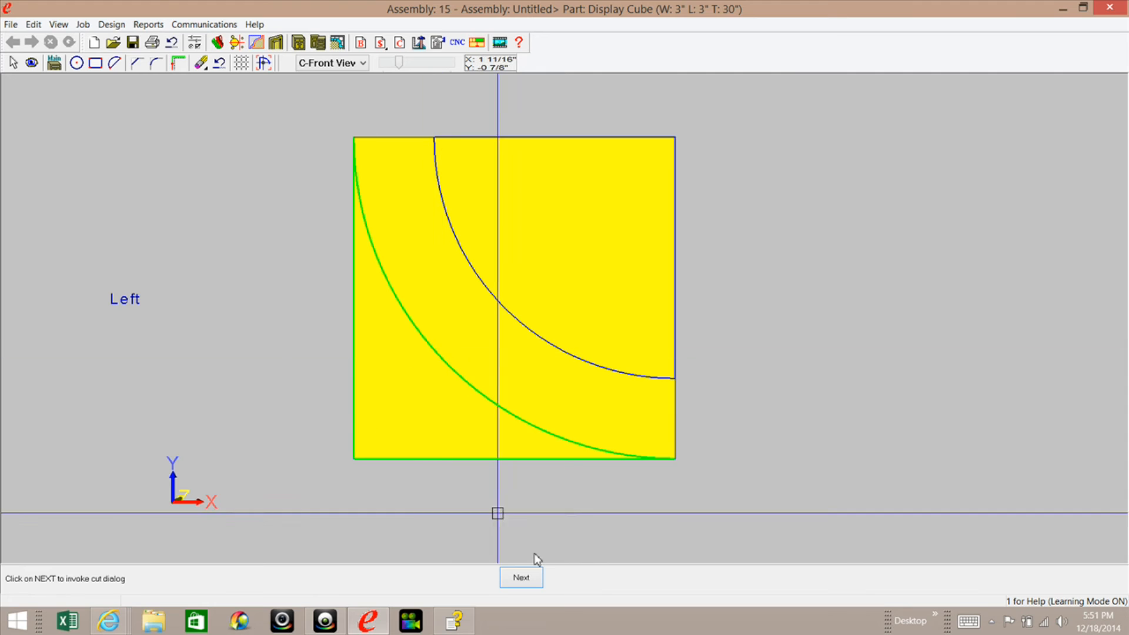
pyautogui.press('Escape')
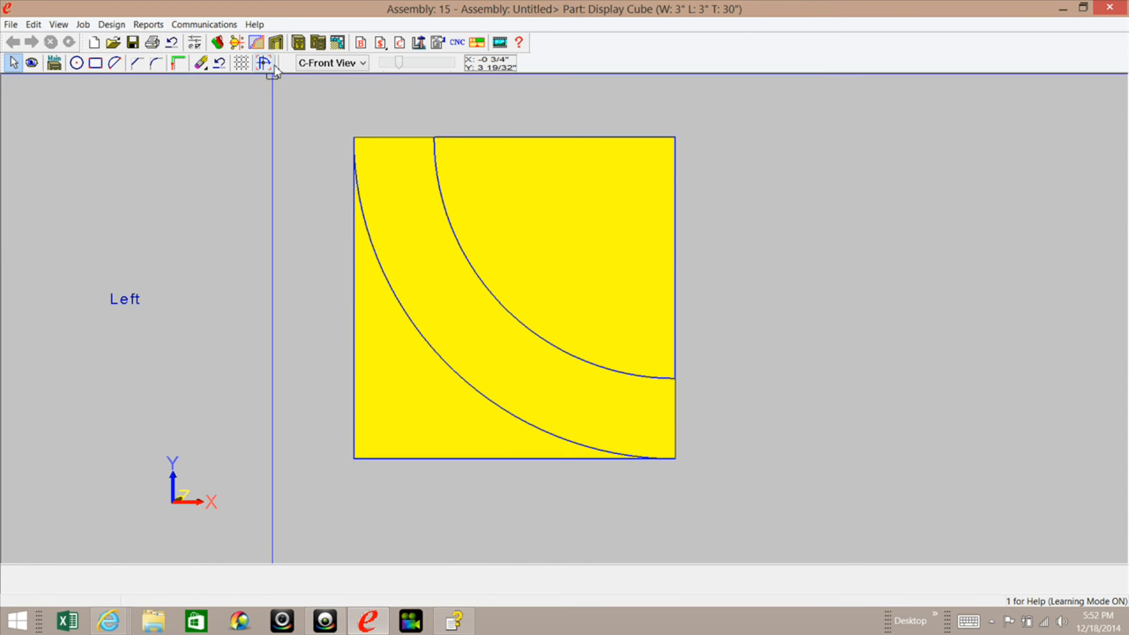
# Step: Reopen the contour geometry for editing and delete its duplicate entities
pyautogui.rightClick(261, 174)
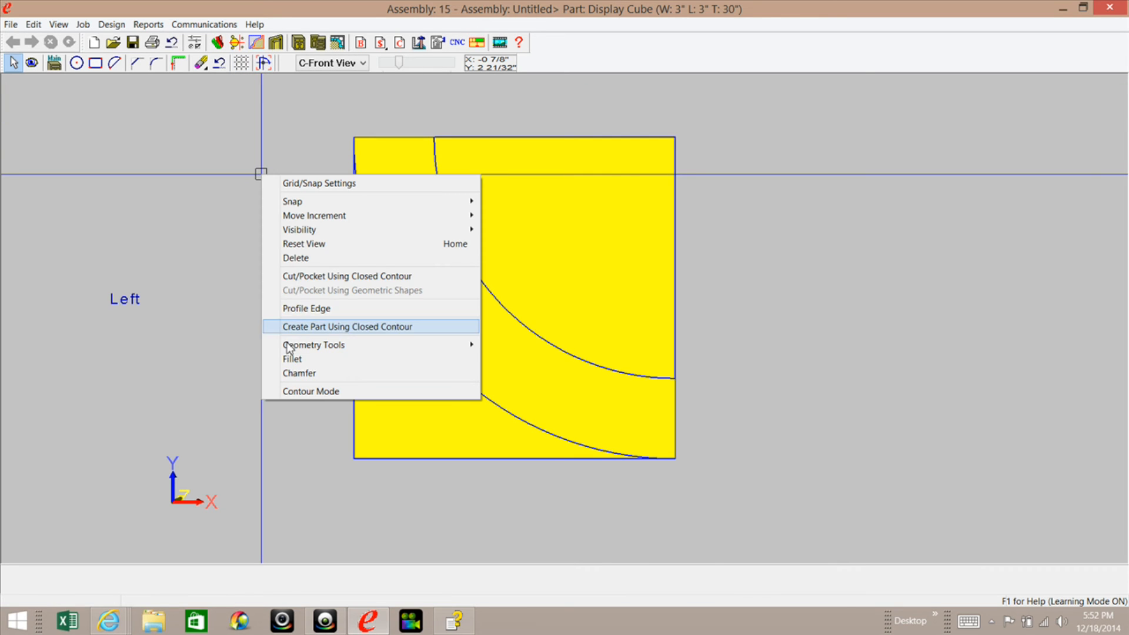
pyautogui.click(304, 260)
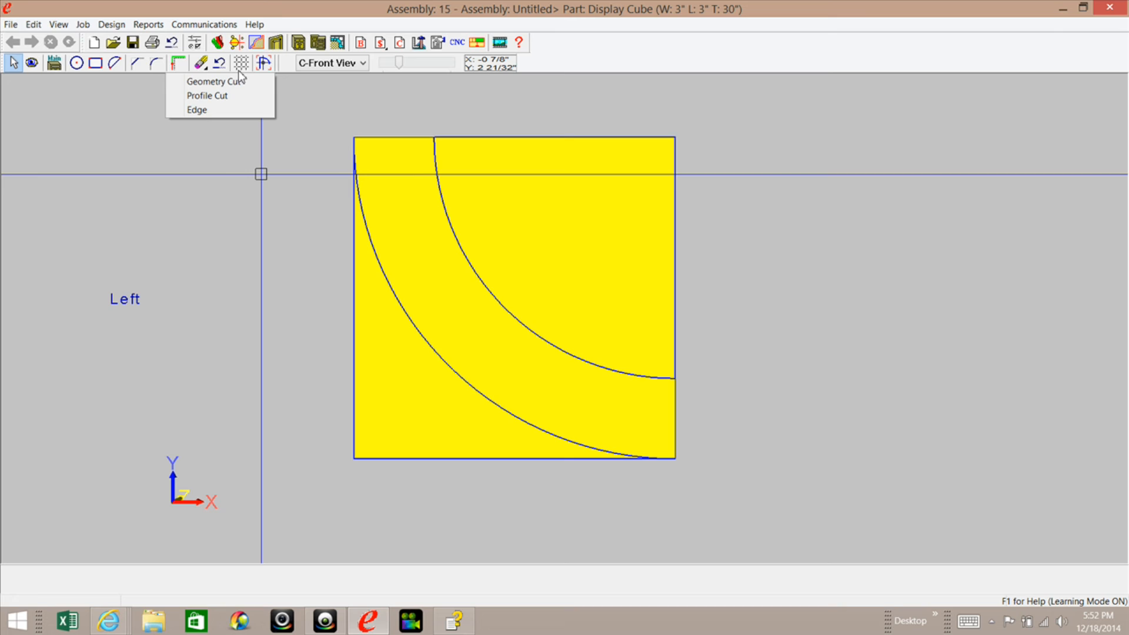
pyautogui.click(264, 82)
pyautogui.rightClick(254, 276)
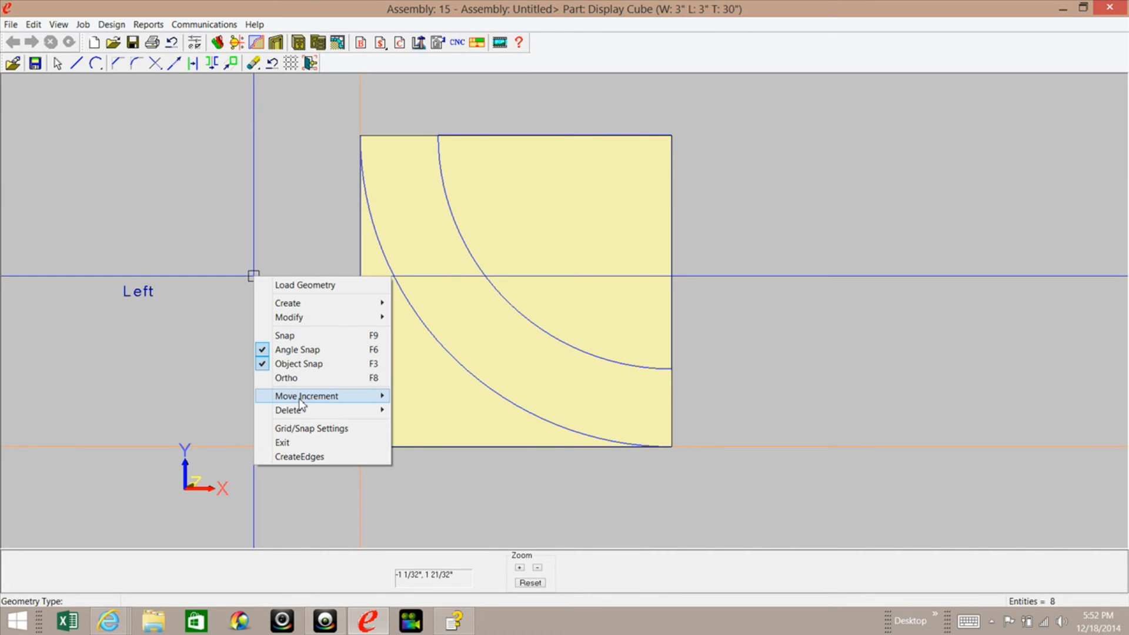
pyautogui.moveTo(287, 412)
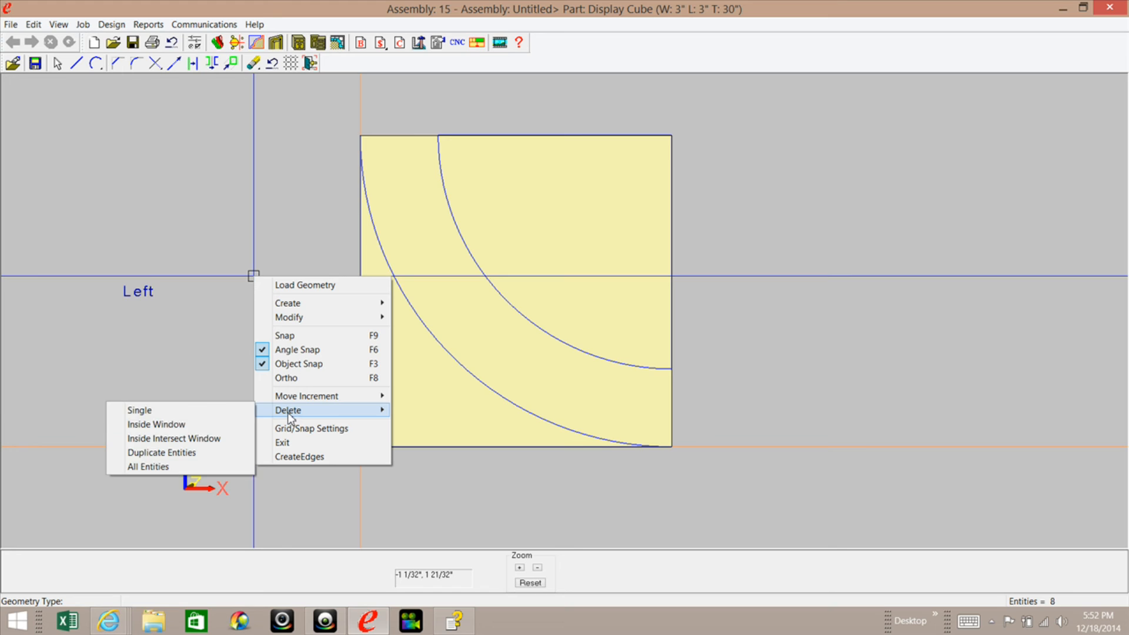
pyautogui.click(172, 453)
pyautogui.moveTo(577, 241); pyautogui.dragTo(259, 134)
pyautogui.click(300, 262)
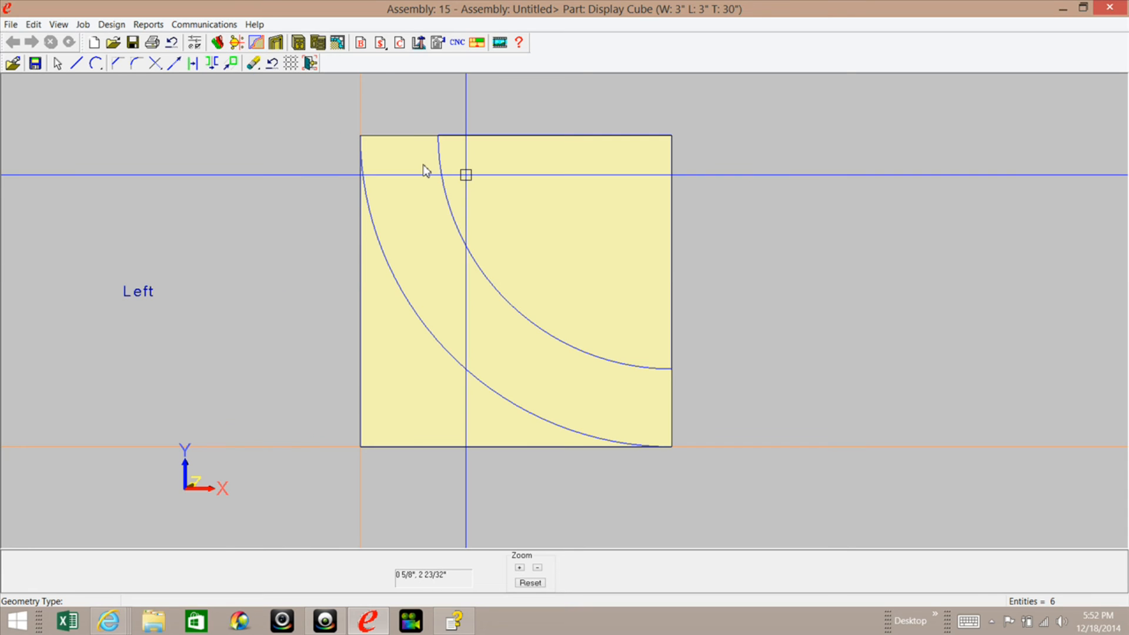
# Step: Try again to pick the inner arc's contour on the part for a closed-contour cut
pyautogui.click(311, 63)
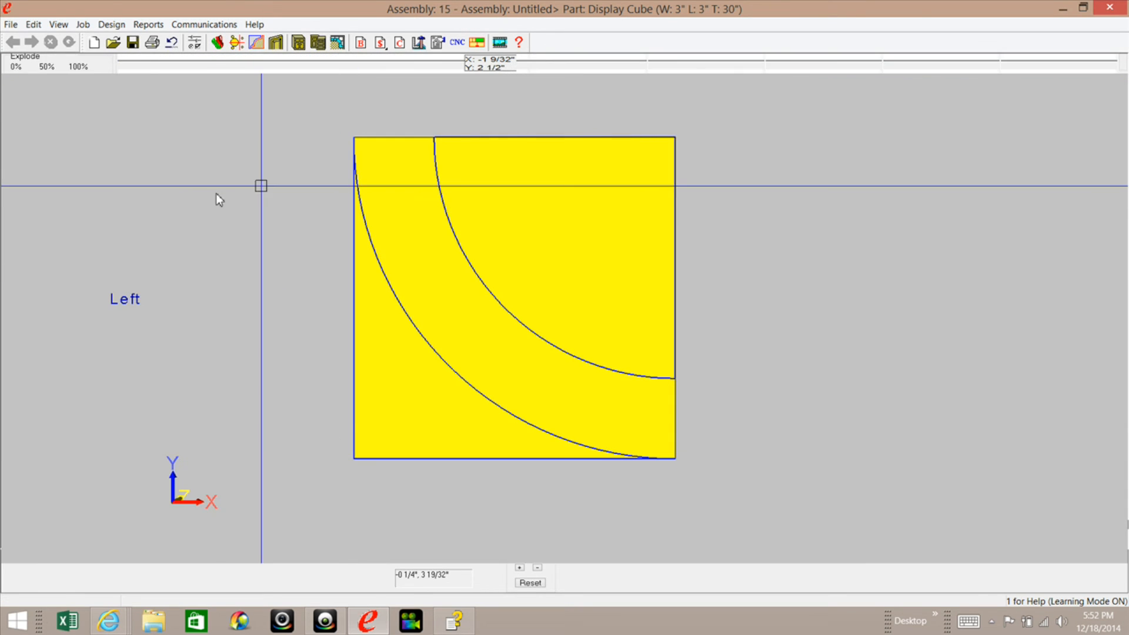
pyautogui.rightClick(216, 193)
pyautogui.click(284, 295)
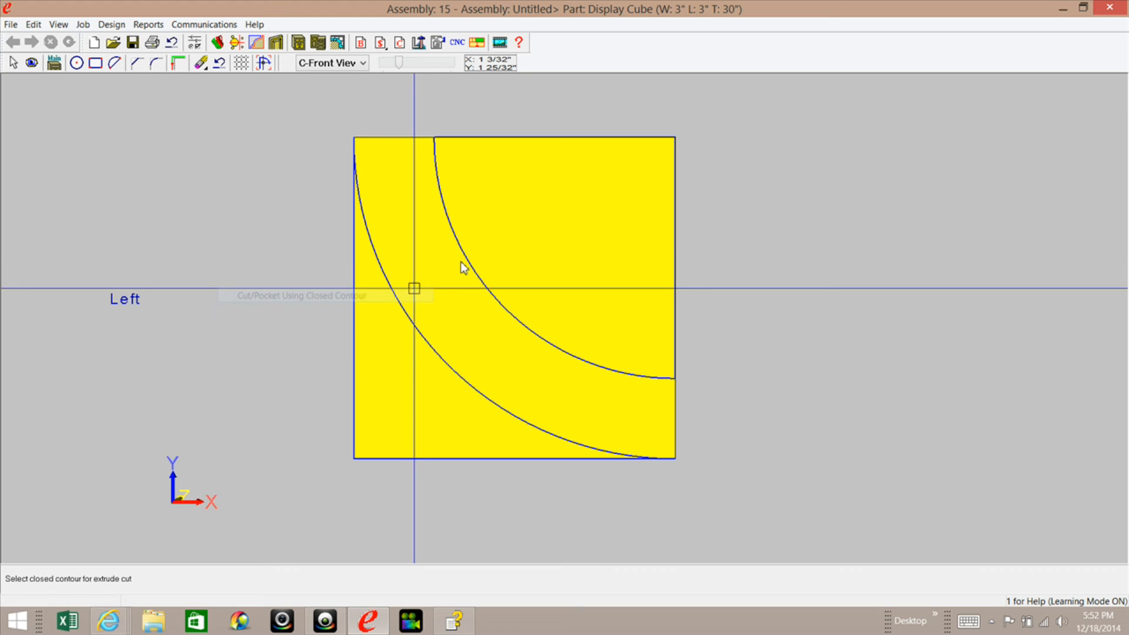
pyautogui.click(463, 254)
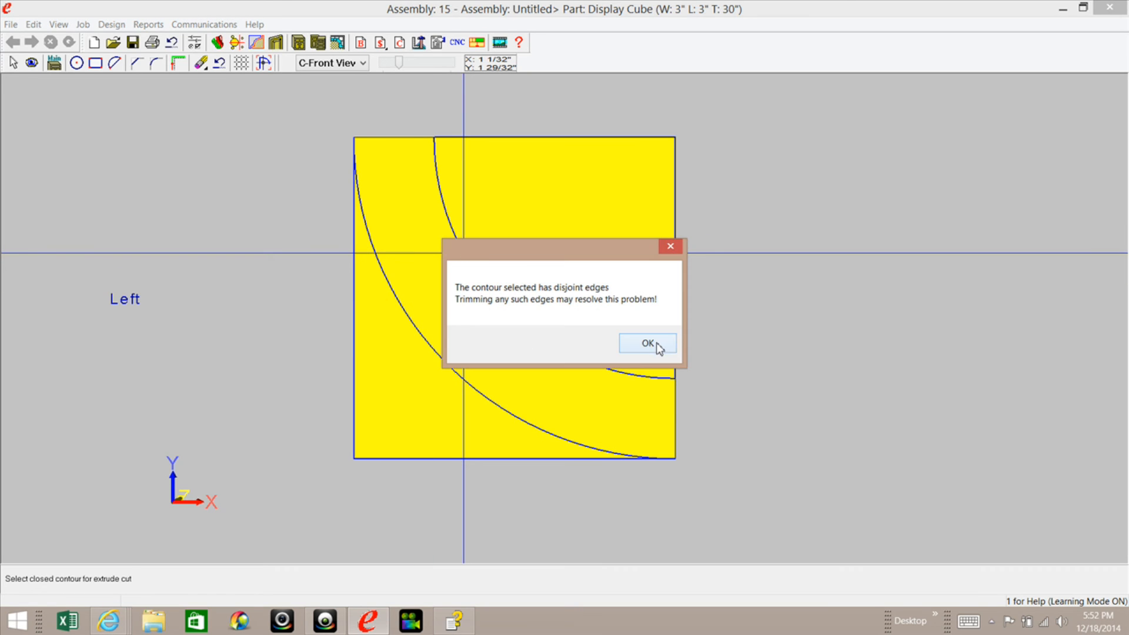
pyautogui.click(647, 343)
# Step: In the contour geometry, extend the inner arc, top line and right line by 1/4" past the points where they meet
pyautogui.click(264, 63)
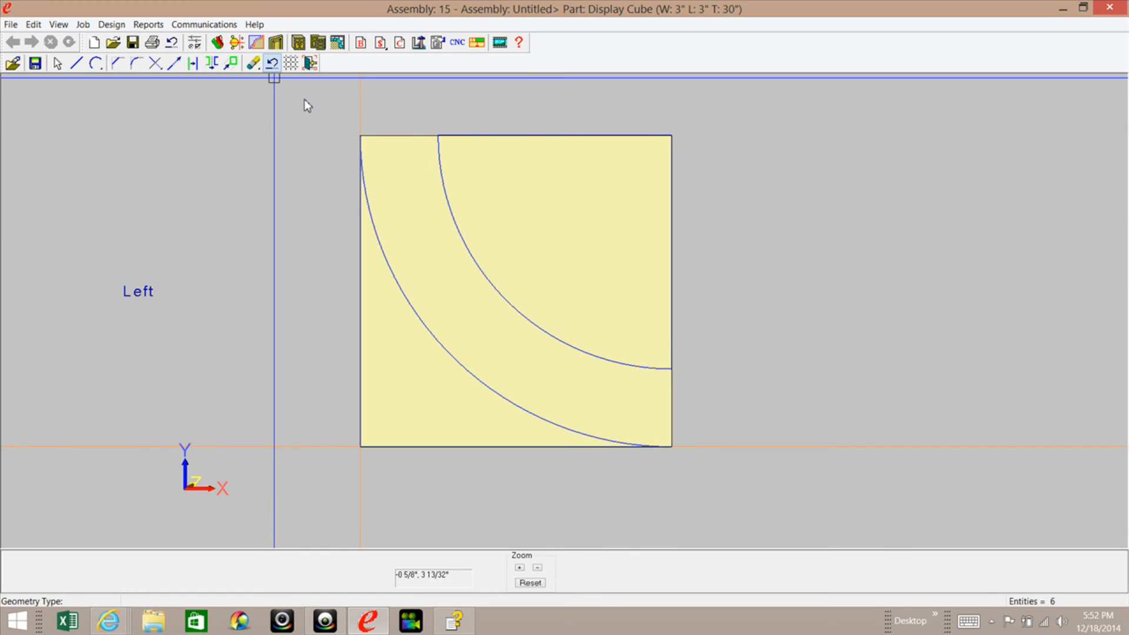
pyautogui.click(174, 62)
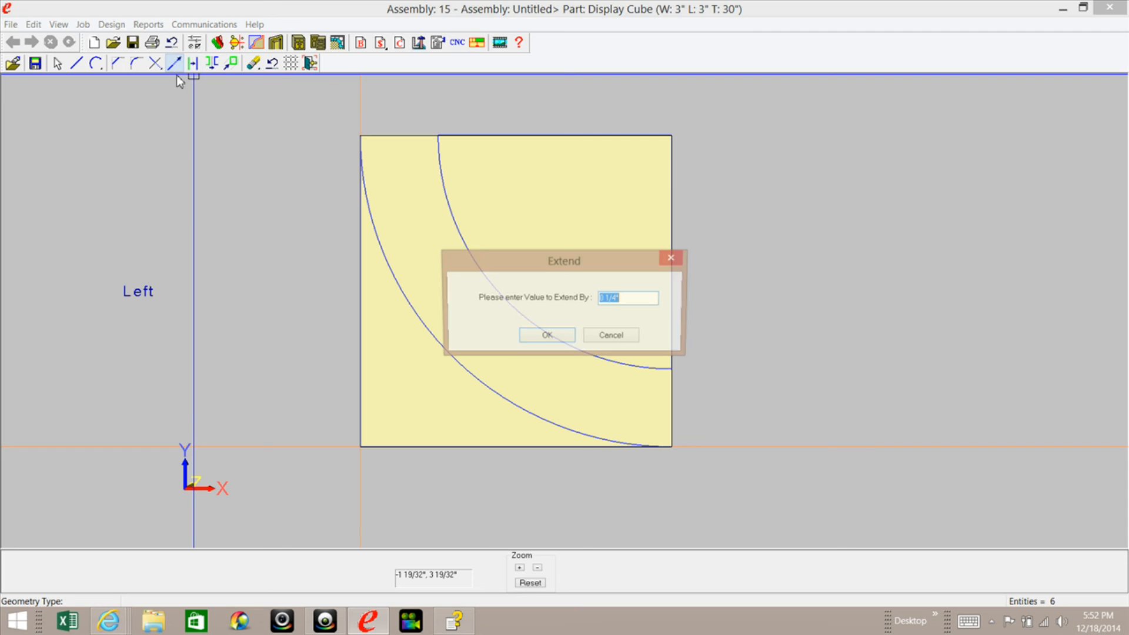
pyautogui.click(549, 338)
pyautogui.click(440, 141)
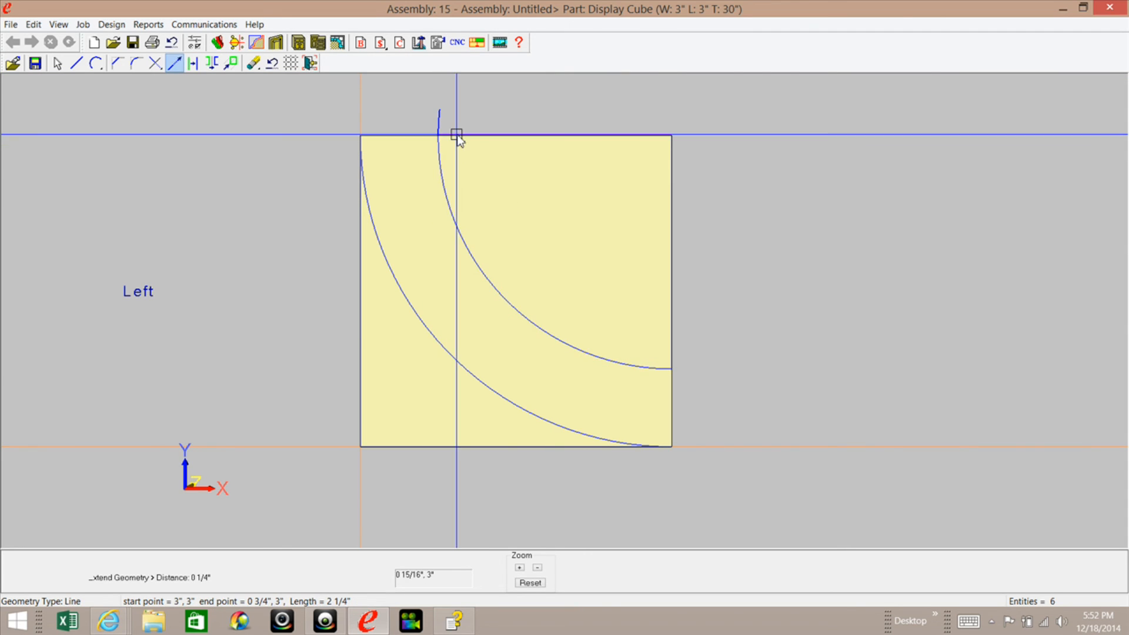
pyautogui.click(660, 136)
pyautogui.click(670, 152)
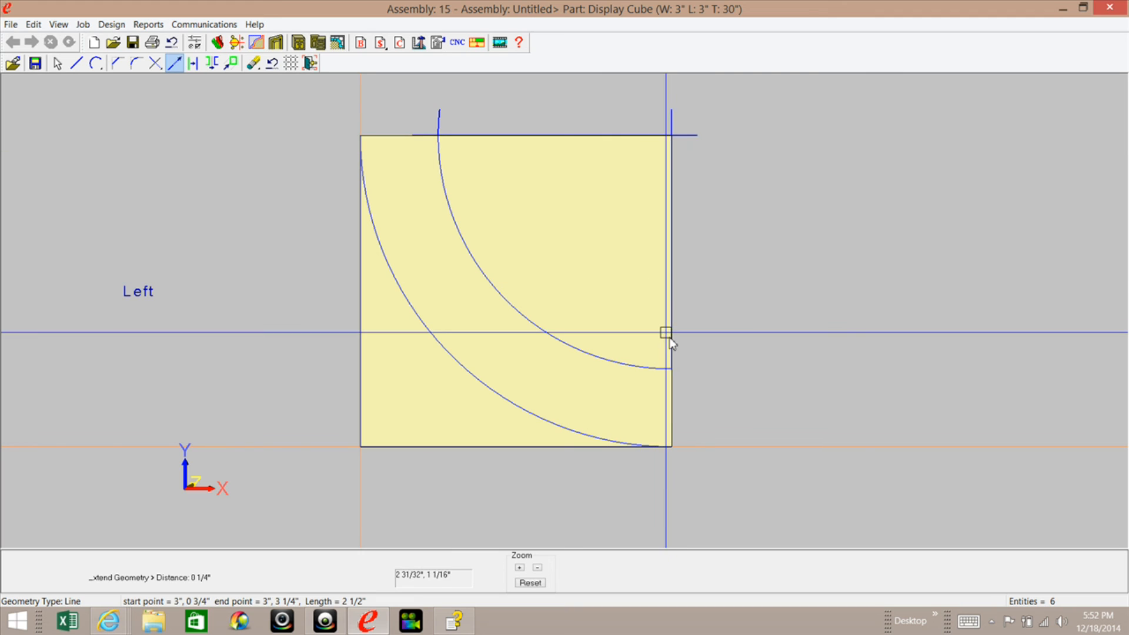
pyautogui.click(667, 370)
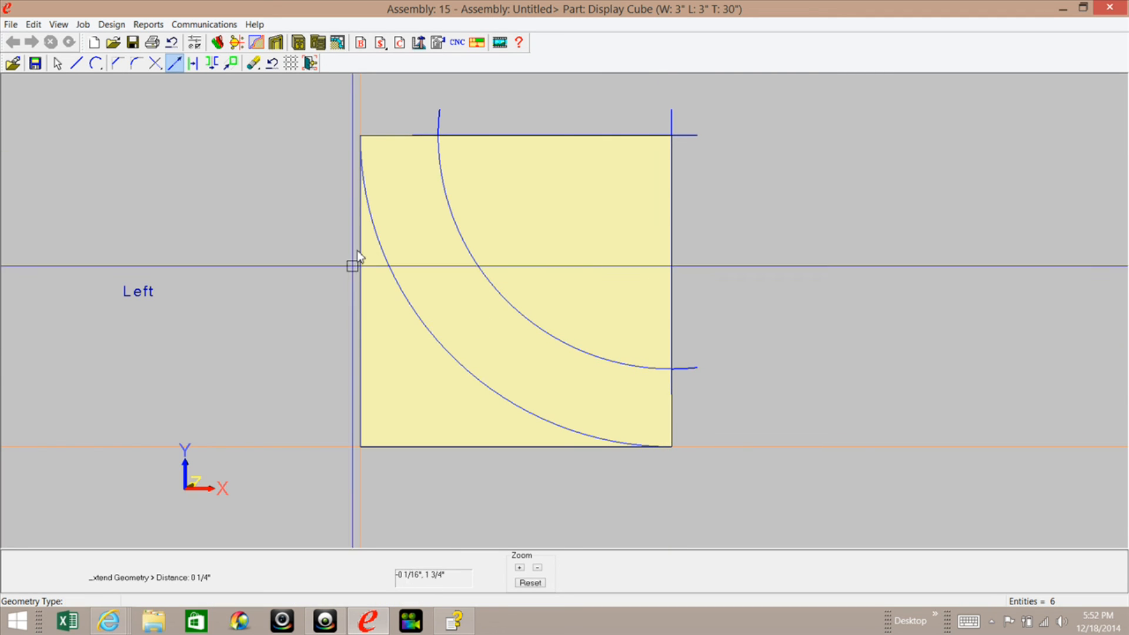
# Step: Trim the inner arc, top line and right line back to one another's intersections using two-entity trimming
pyautogui.click(253, 63)
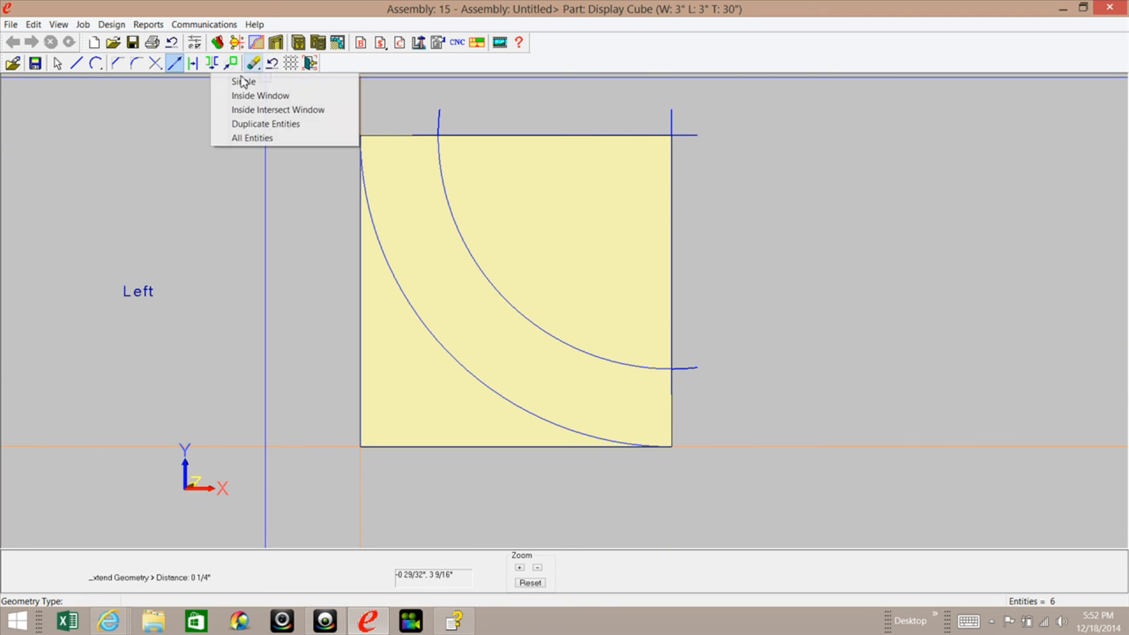
pyautogui.click(155, 64)
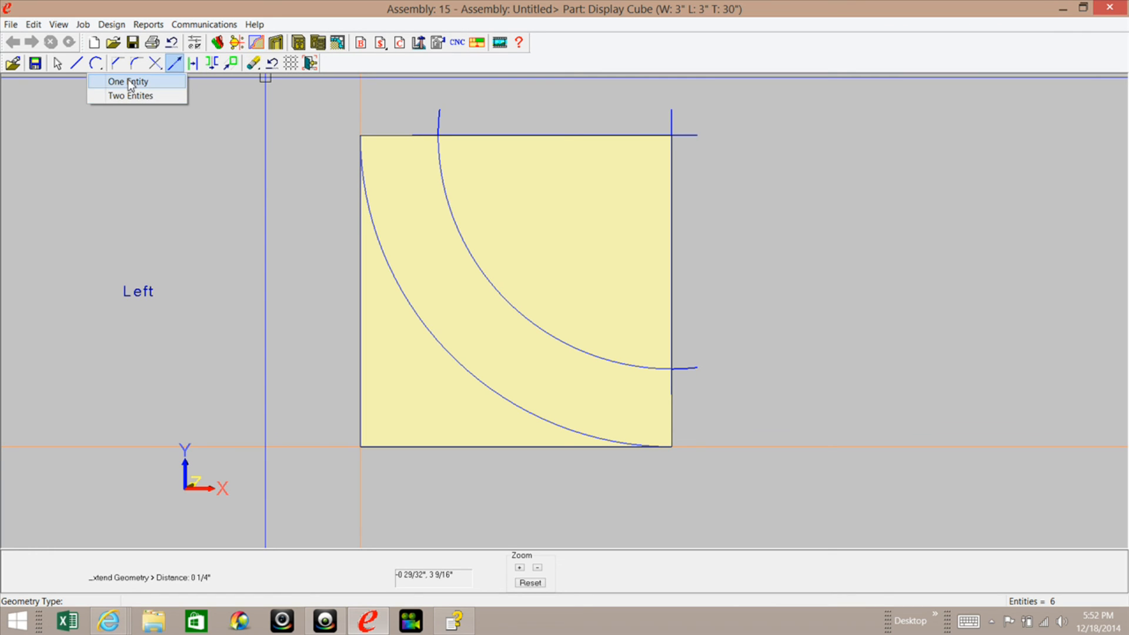
pyautogui.click(131, 94)
pyautogui.click(441, 150)
pyautogui.click(660, 136)
pyautogui.click(673, 163)
pyautogui.click(655, 369)
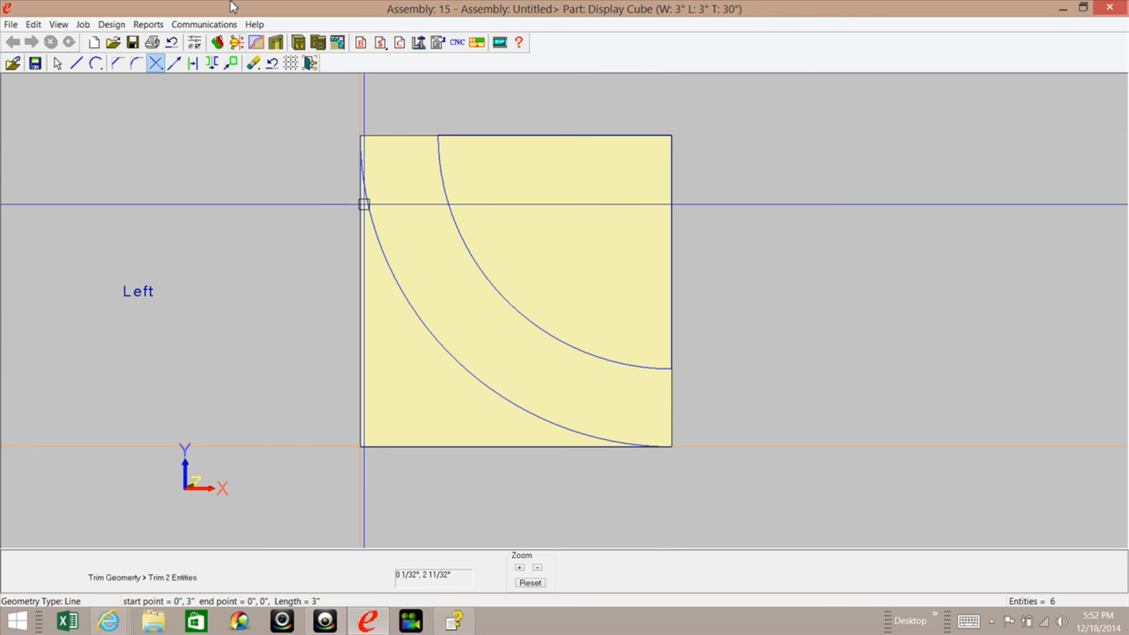
# Step: Test whether both arc contours can be picked together for a closed-contour cut, and cancel the cut
pyautogui.click(311, 65)
pyautogui.rightClick(258, 182)
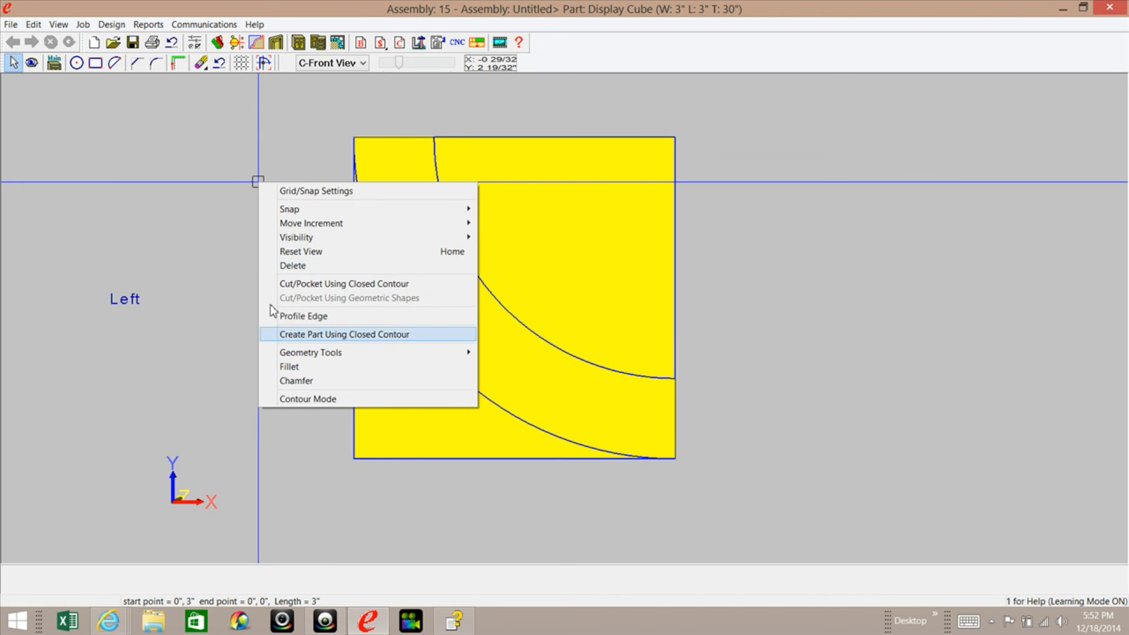
pyautogui.click(327, 285)
pyautogui.click(474, 267)
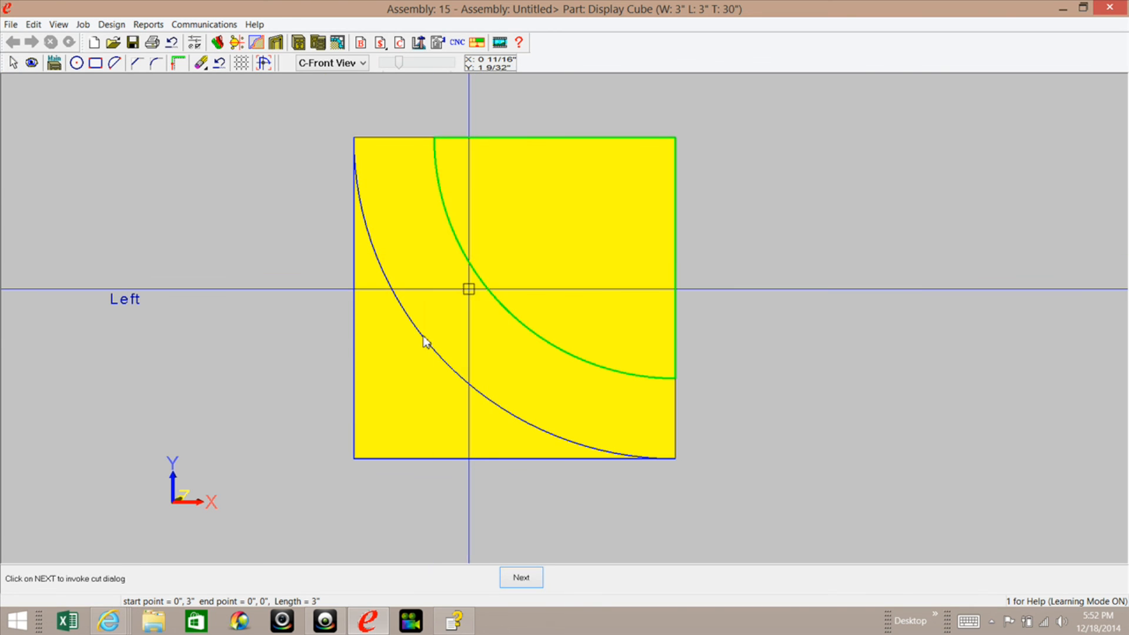
pyautogui.click(423, 338)
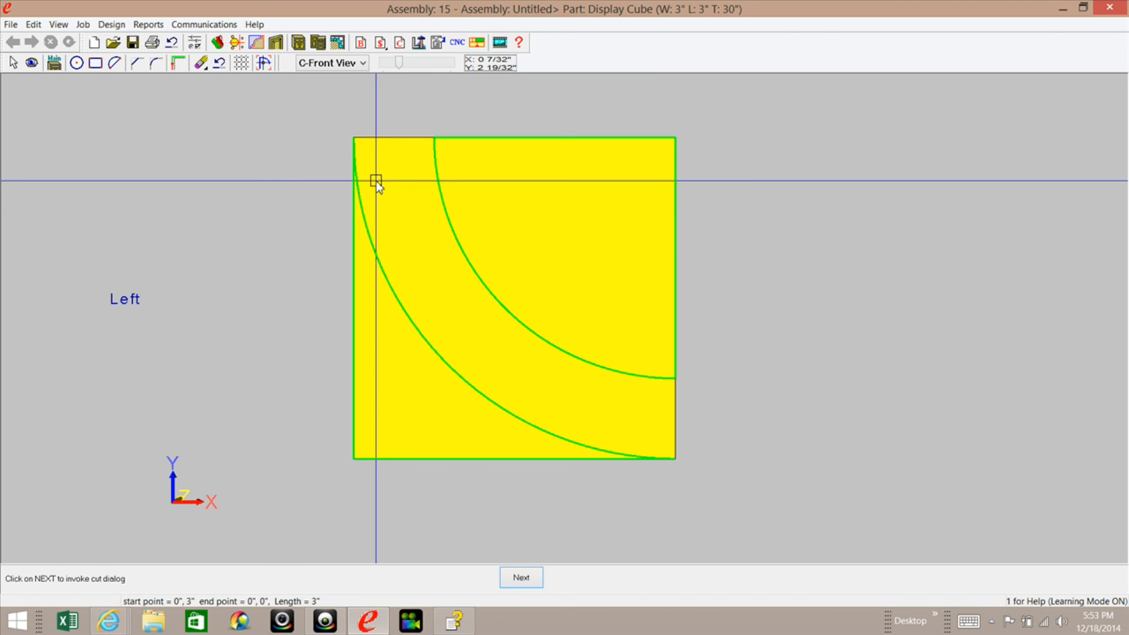
pyautogui.press('Escape')
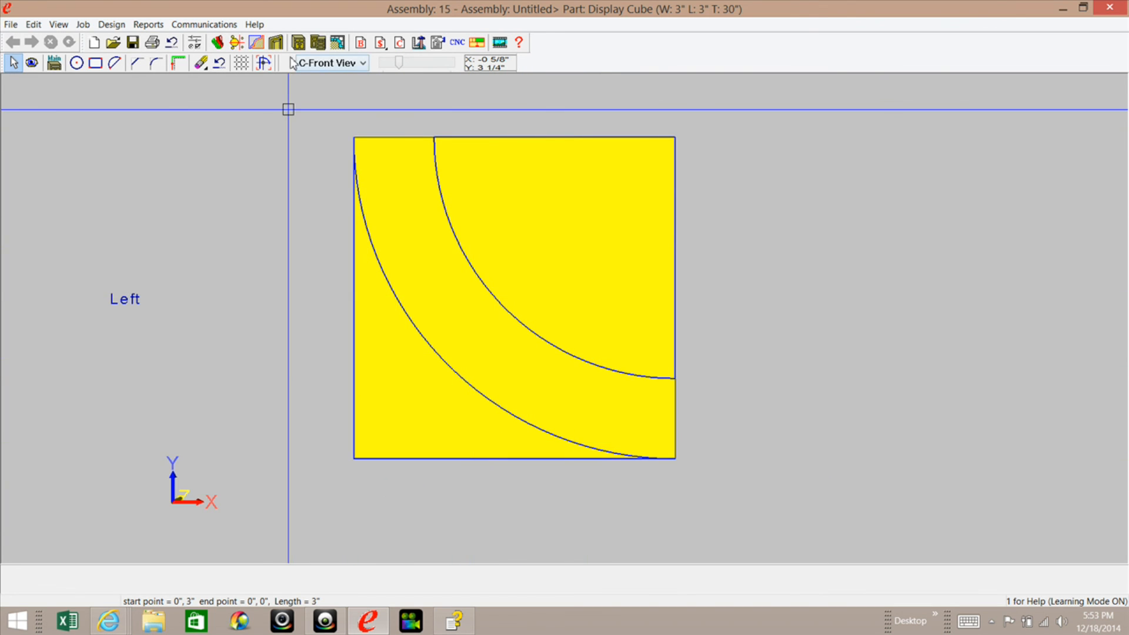
# Step: Check the contour geometry once more for duplicate entities using the duplicate deletion command
pyautogui.click(265, 63)
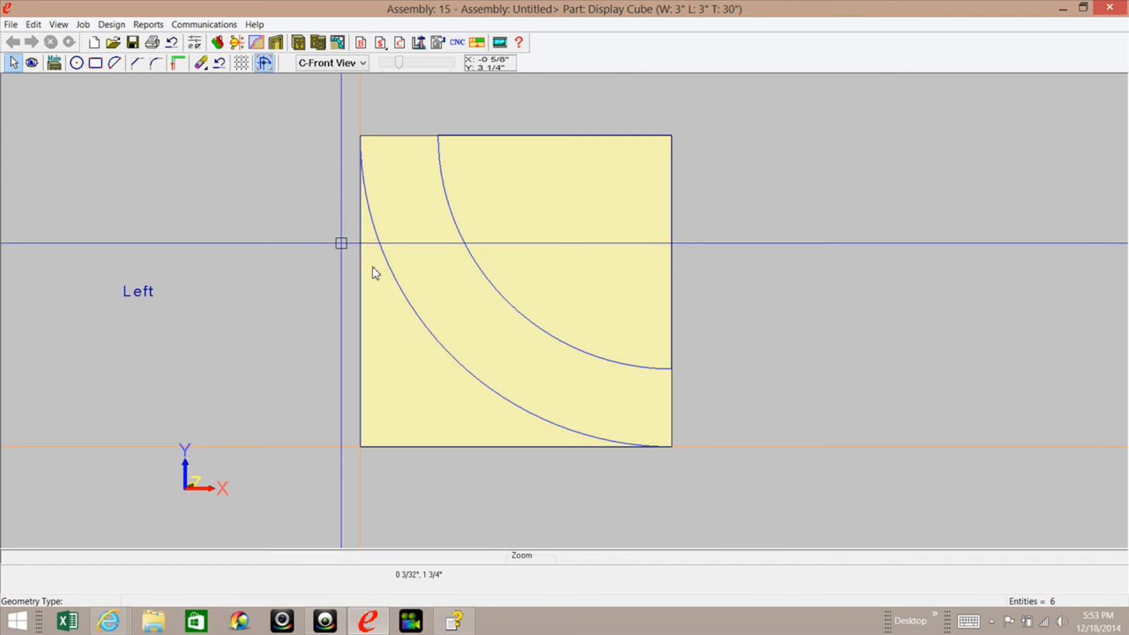
pyautogui.rightClick(274, 267)
pyautogui.moveTo(298, 402)
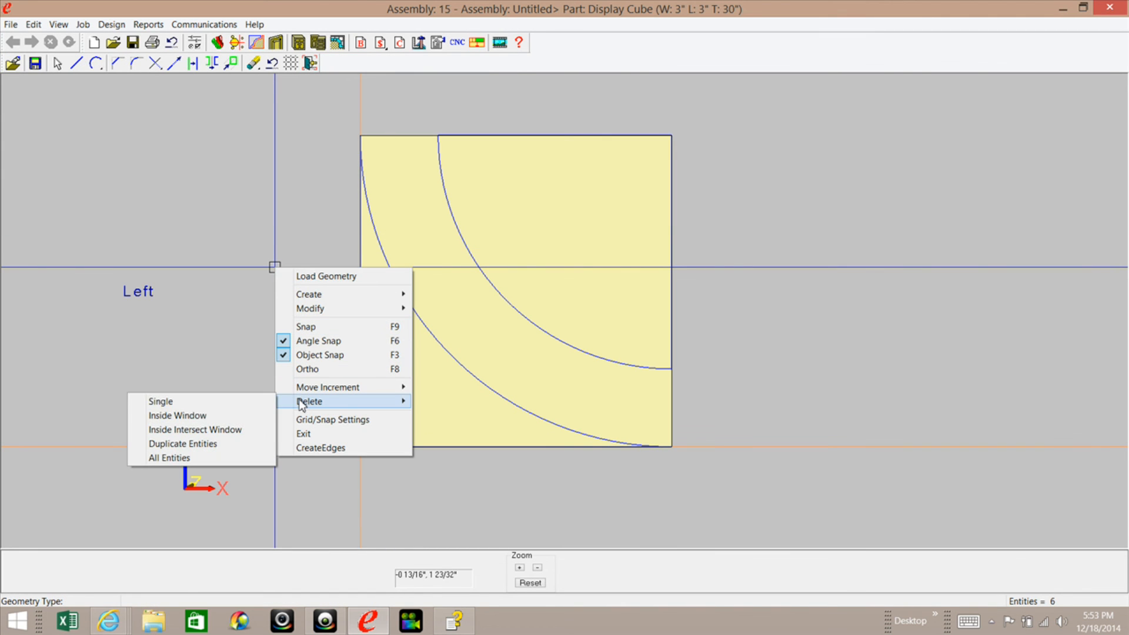
pyautogui.click(176, 444)
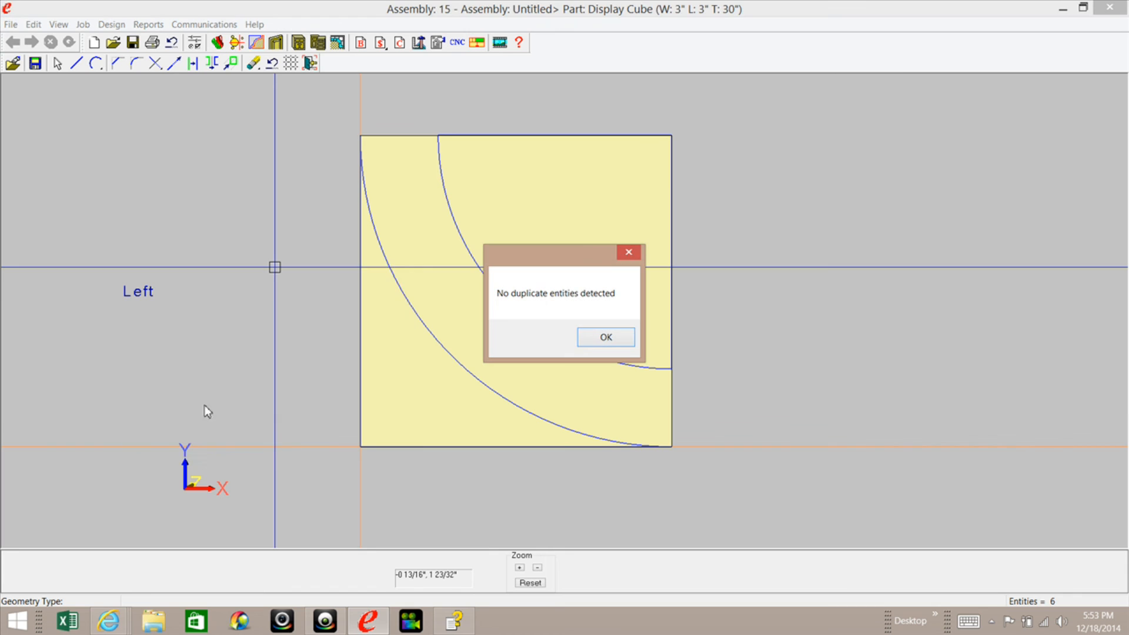
pyautogui.click(612, 336)
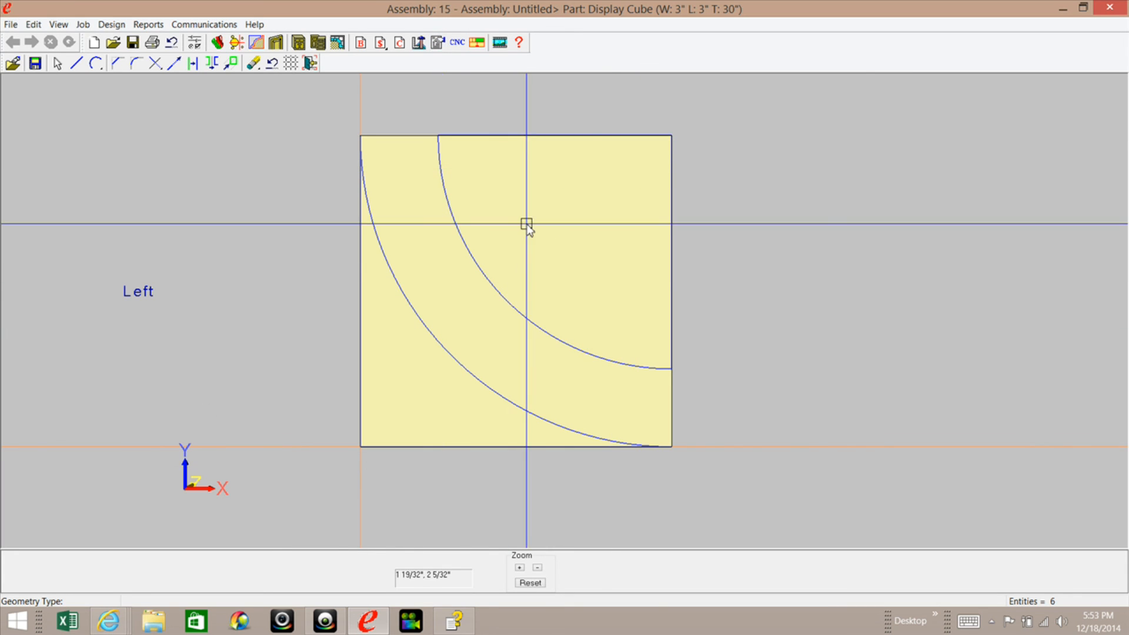
# Step: Cut the inner and outer closed arc contours through the part's full thickness, removing the geometry used for the operation
pyautogui.click(313, 62)
pyautogui.rightClick(269, 203)
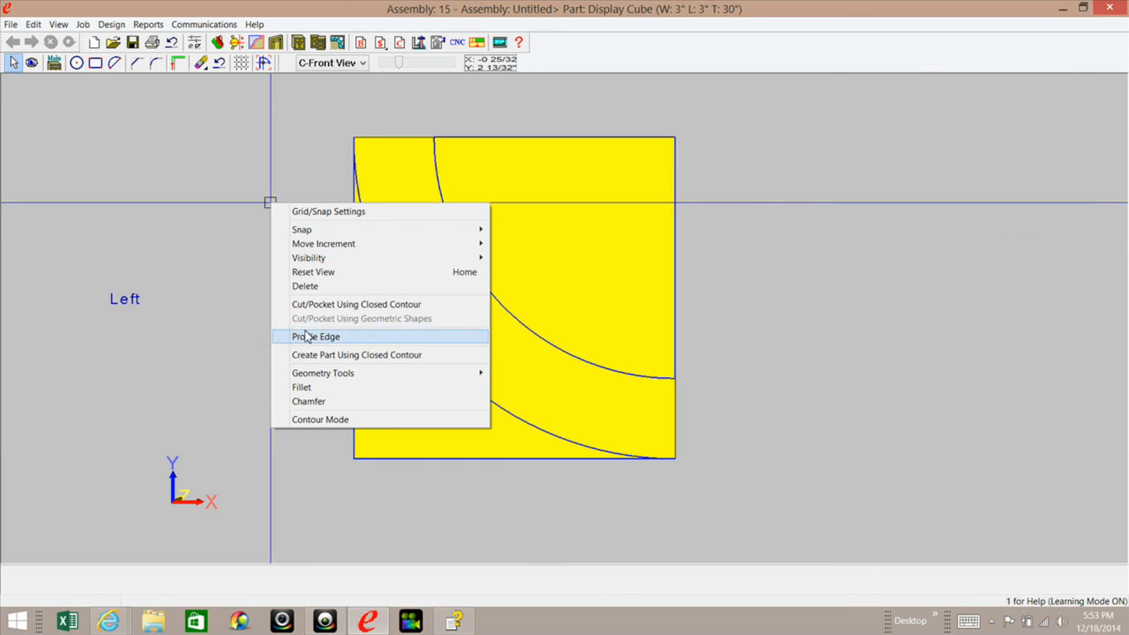
pyautogui.click(318, 305)
pyautogui.click(401, 313)
pyautogui.click(480, 272)
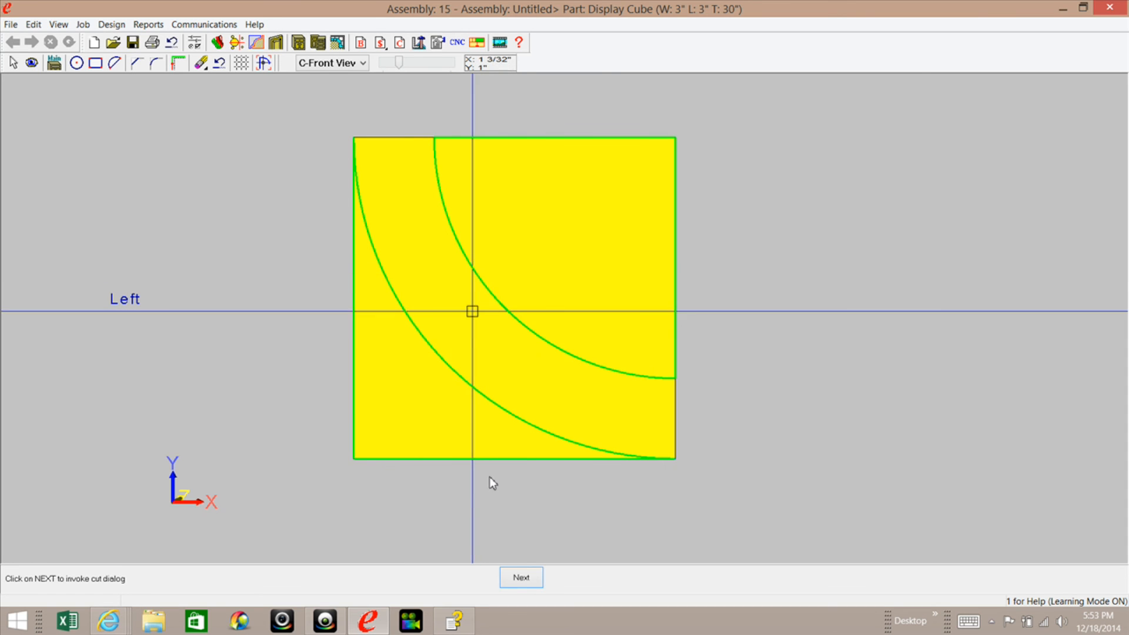
pyautogui.click(522, 579)
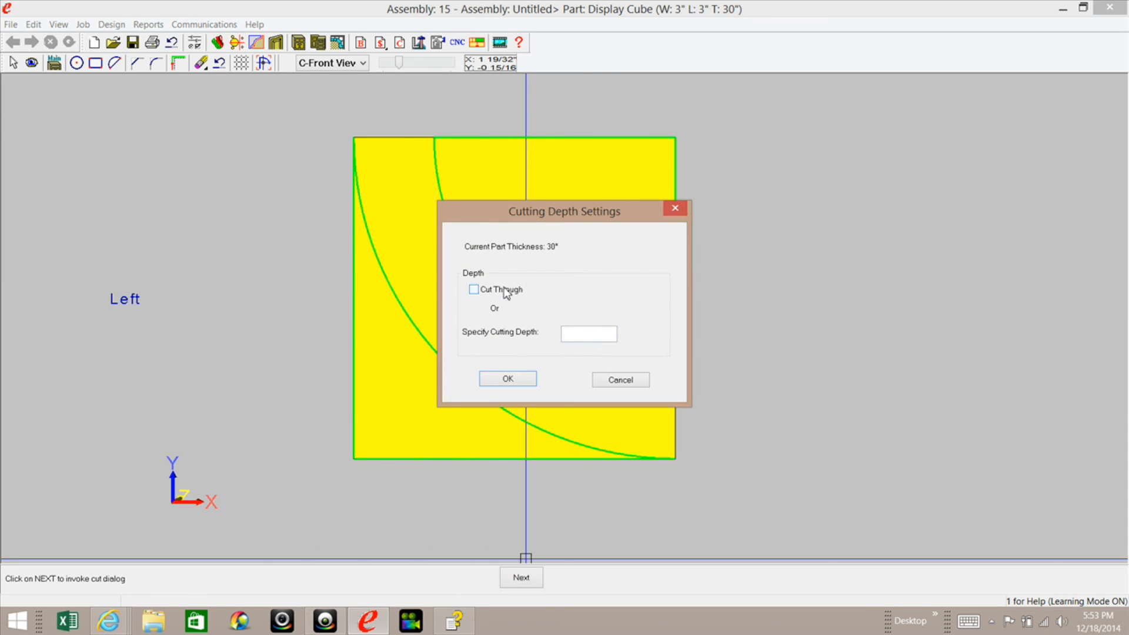
pyautogui.click(504, 383)
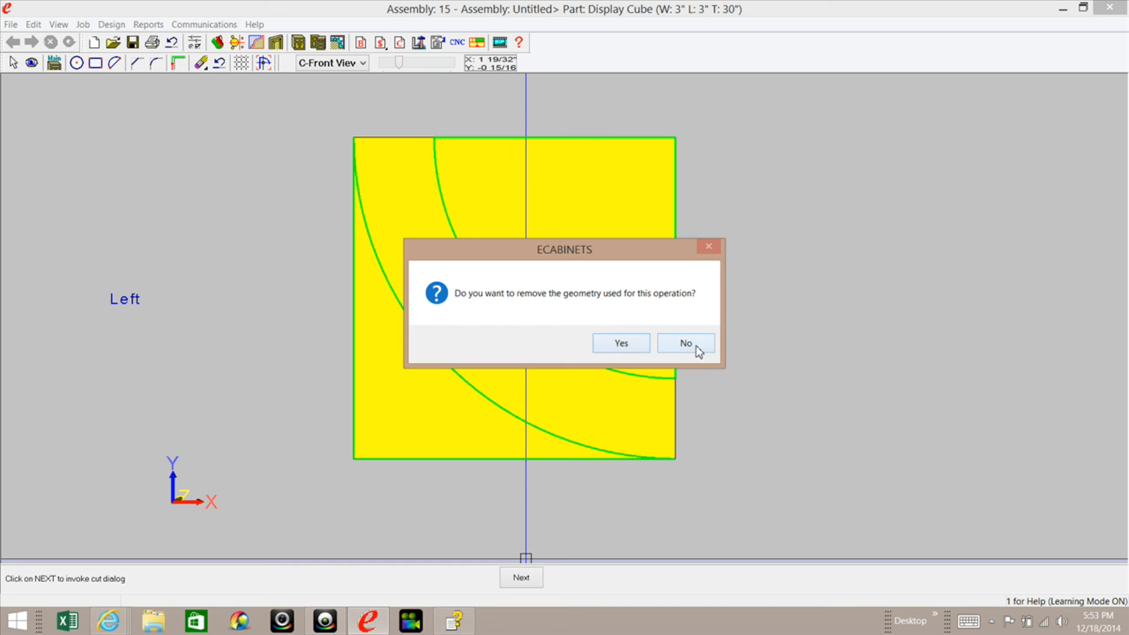
pyautogui.click(621, 344)
pyautogui.click(621, 344)
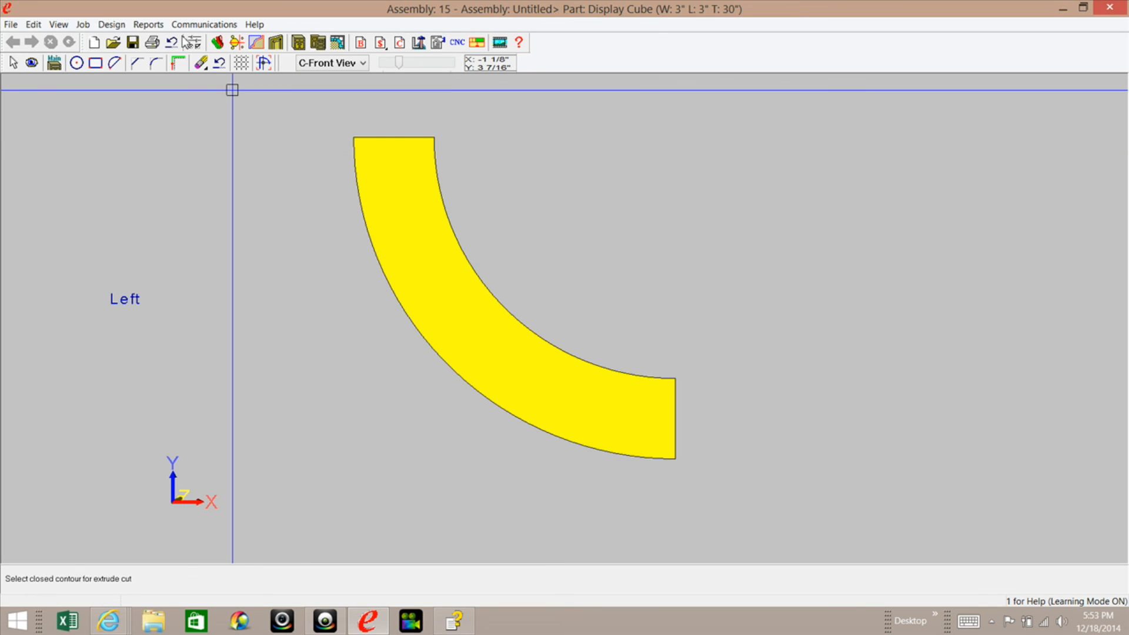
# Step: Return to the assembly, keeping the changes to the part, and inspect the curved panel from another angle
pyautogui.click(54, 62)
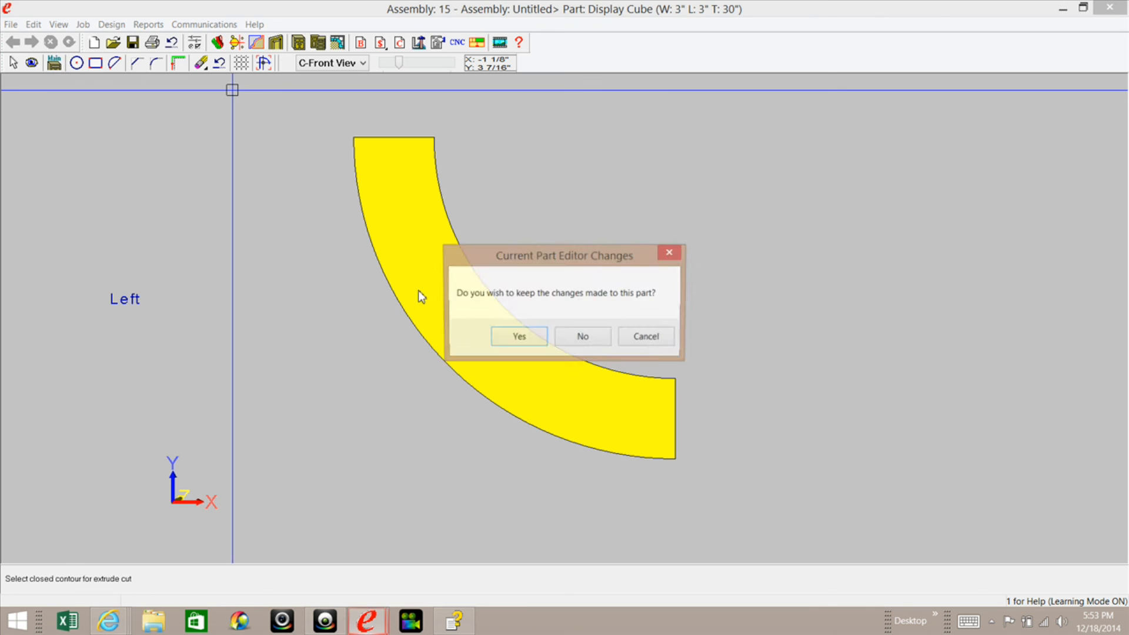
pyautogui.click(519, 344)
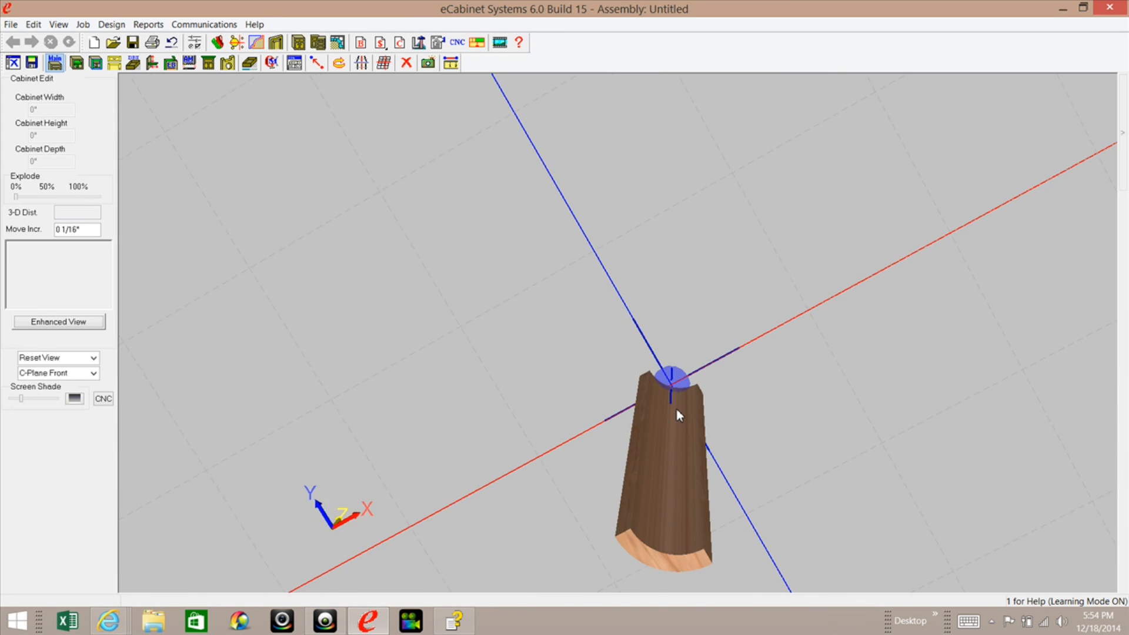
pyautogui.moveTo(693, 345); pyautogui.dragTo(641, 363, button='middle')
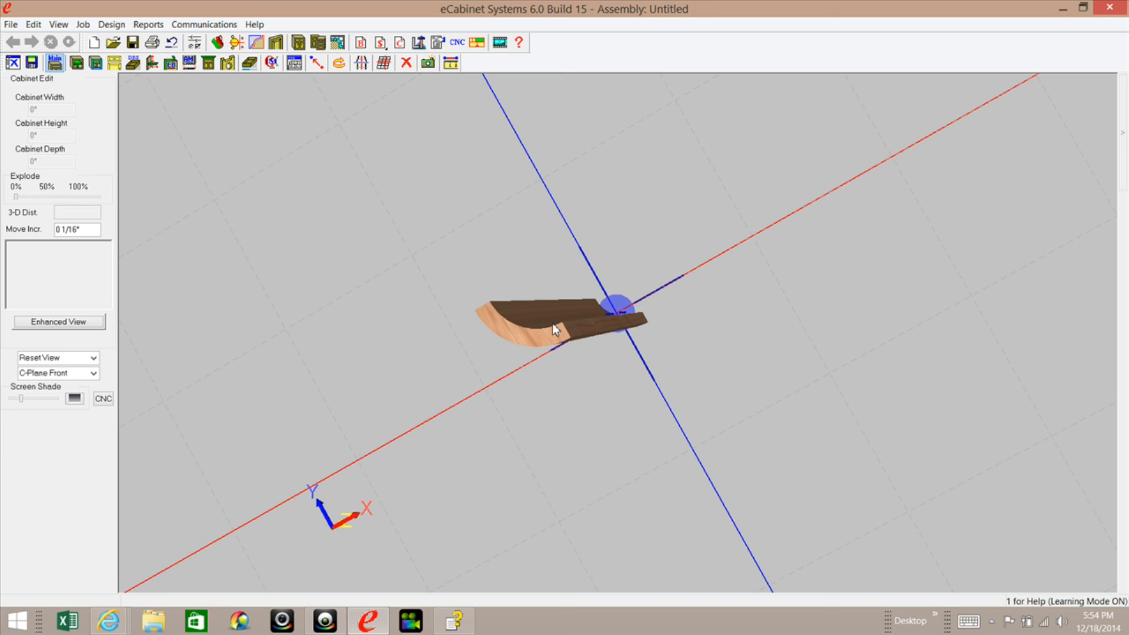
pyautogui.moveTo(552, 324)
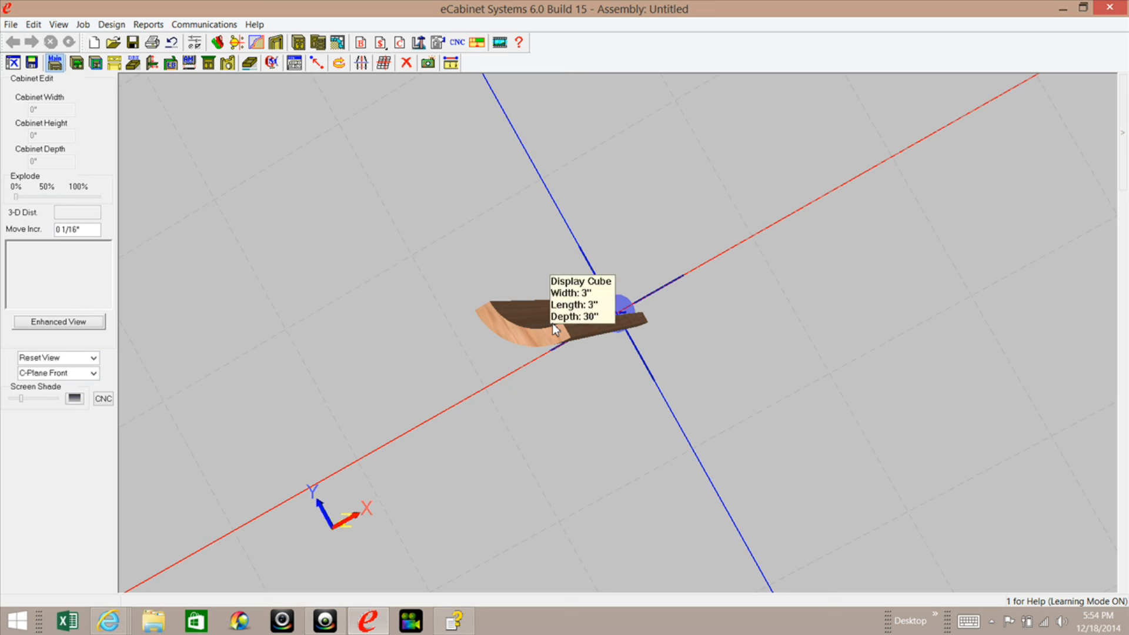